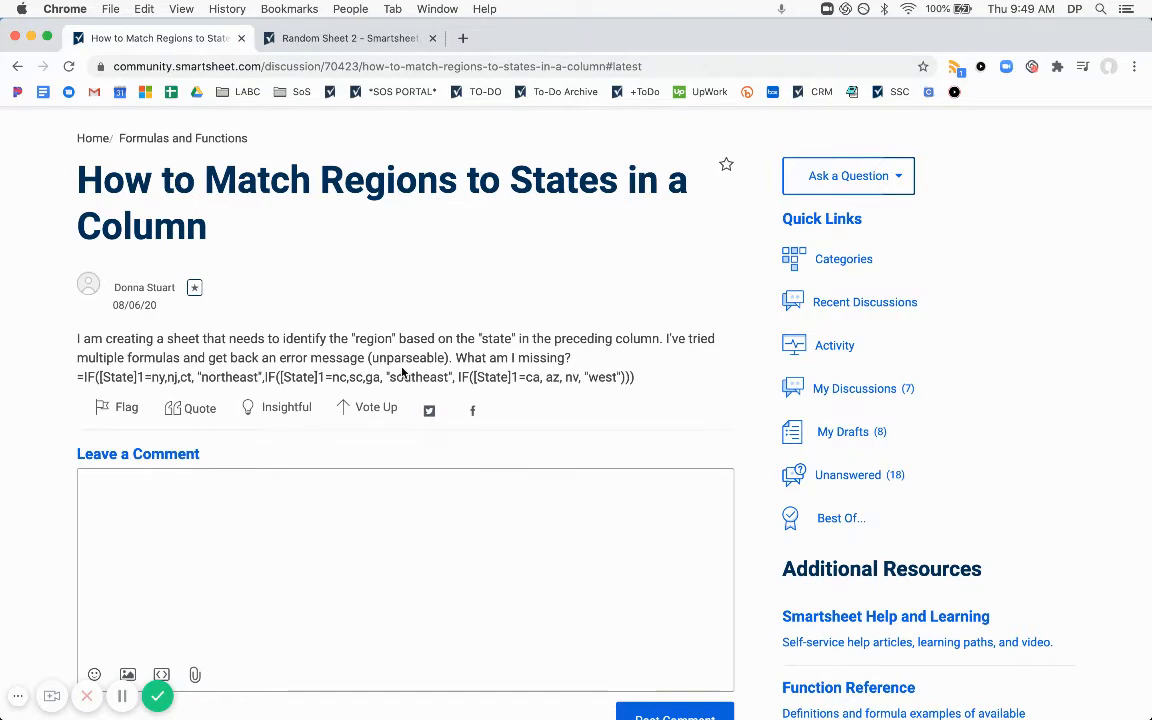
Step: Select the nested IF formula in the forum question and switch to Random Sheet 2
triple_click(322, 378)
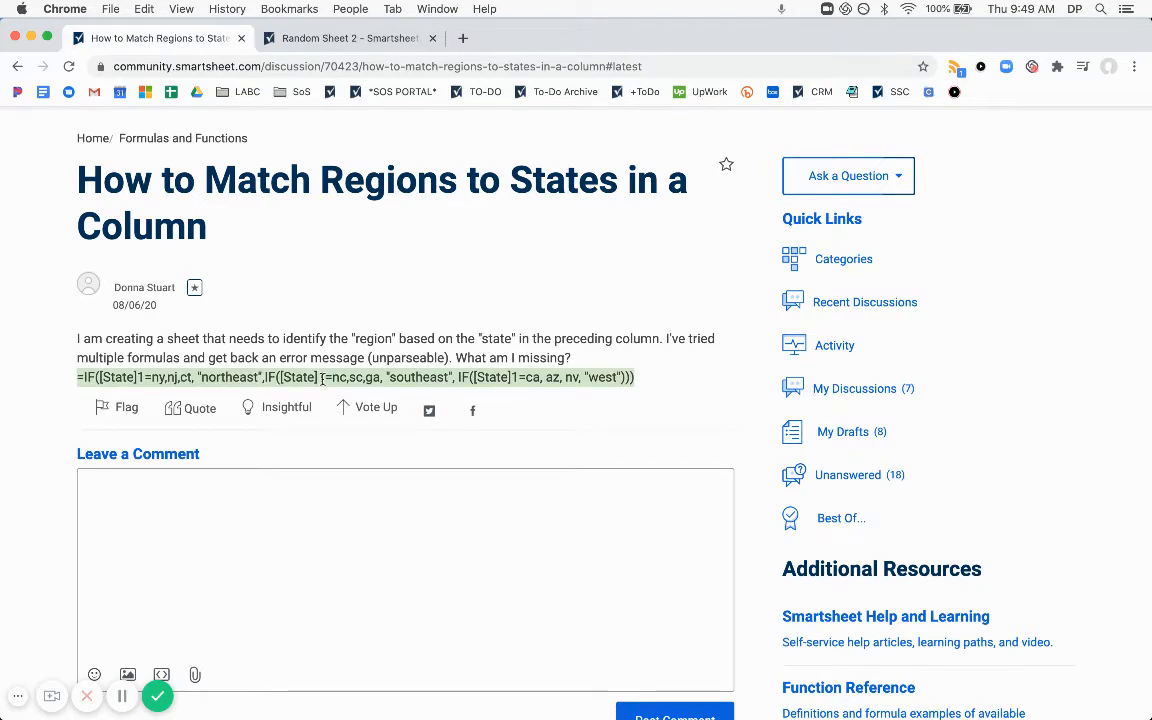
click(352, 38)
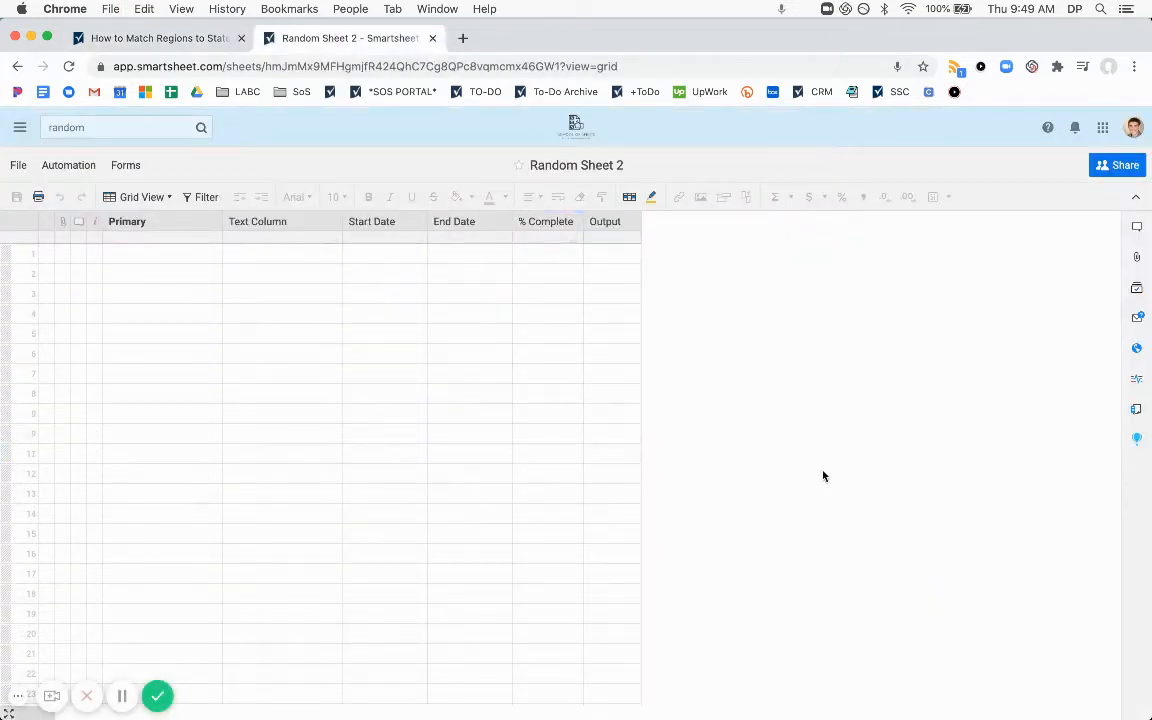
Step: Move the Output column directly after Text Column, and hide the Start Date, End Date and % Complete columns
drag(606, 223, 416, 224)
click(465, 229)
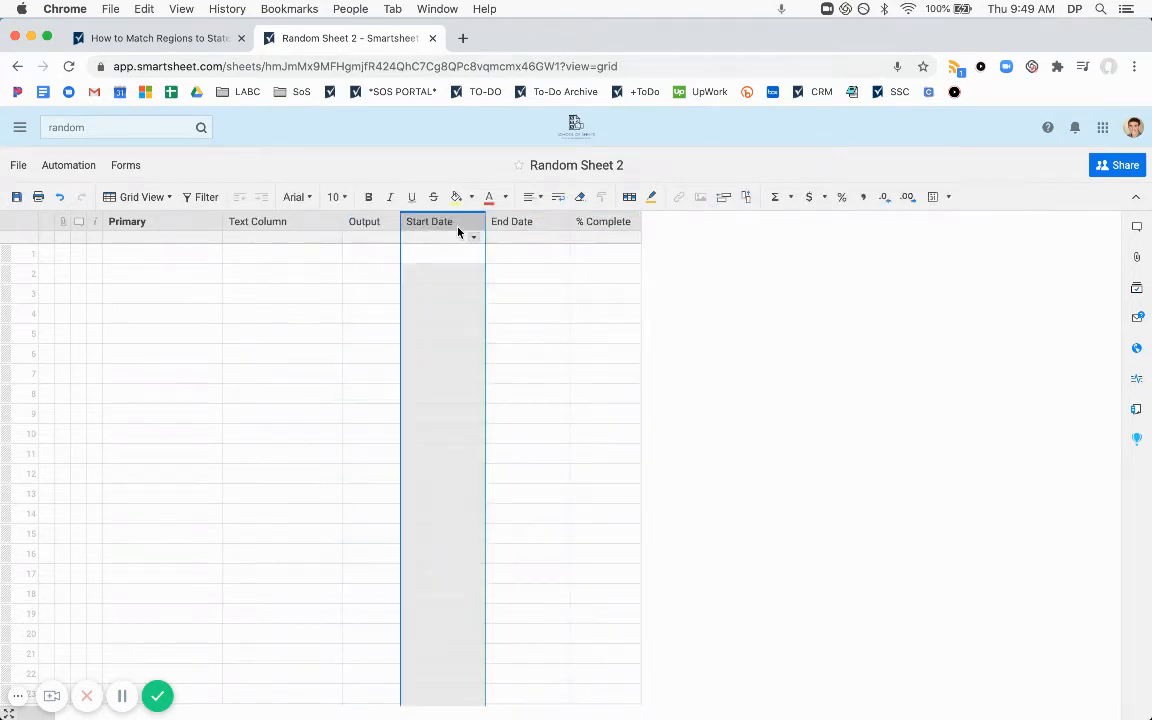
key(shift+Right)
key(shift+Right)
right_click(456, 231)
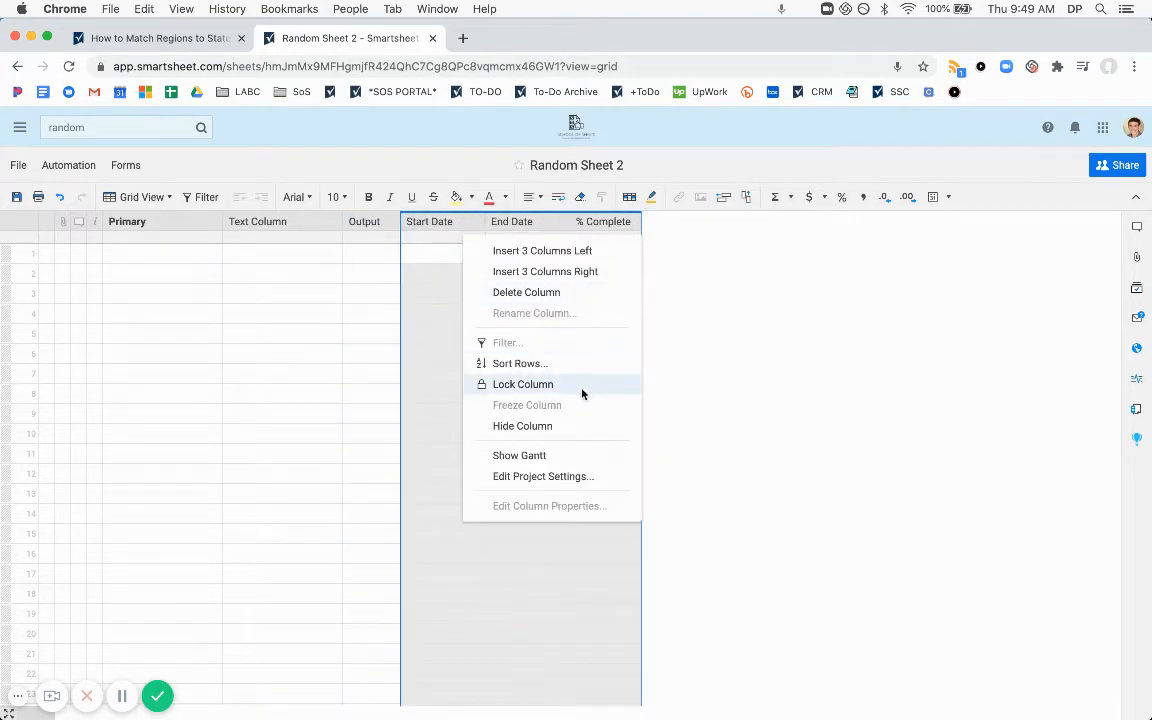
click(560, 427)
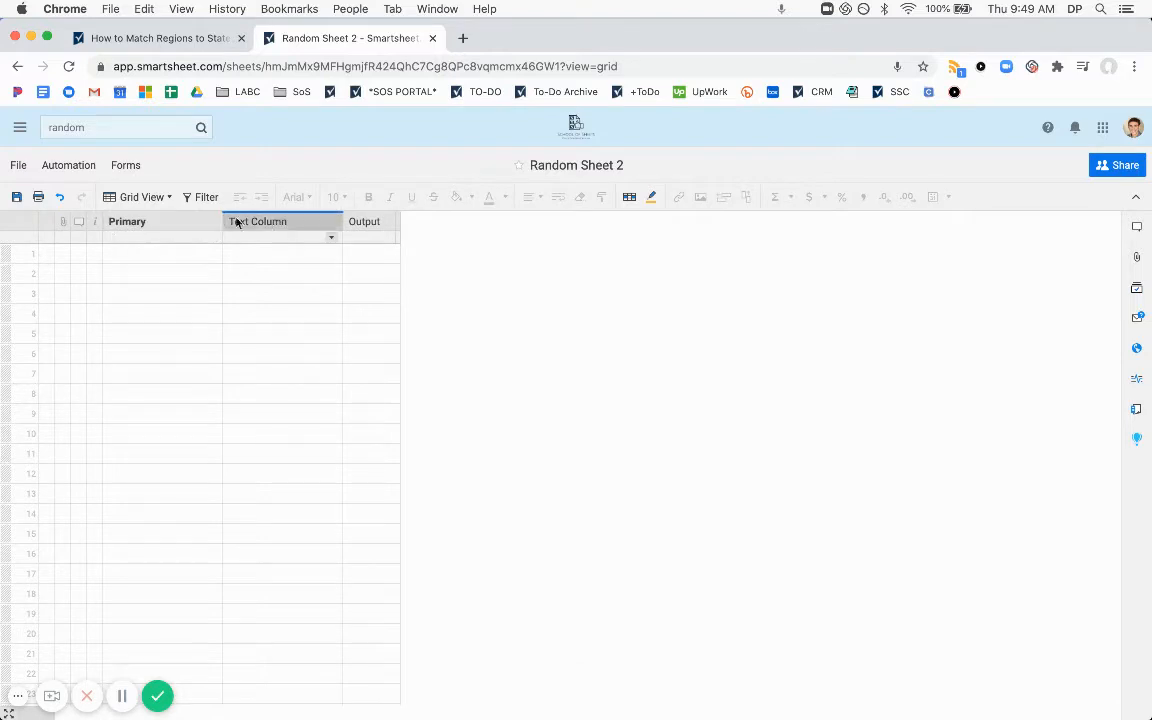
Step: Rename Text Column as State and set its column type to Dropdown (Single Select)
double_click(255, 219)
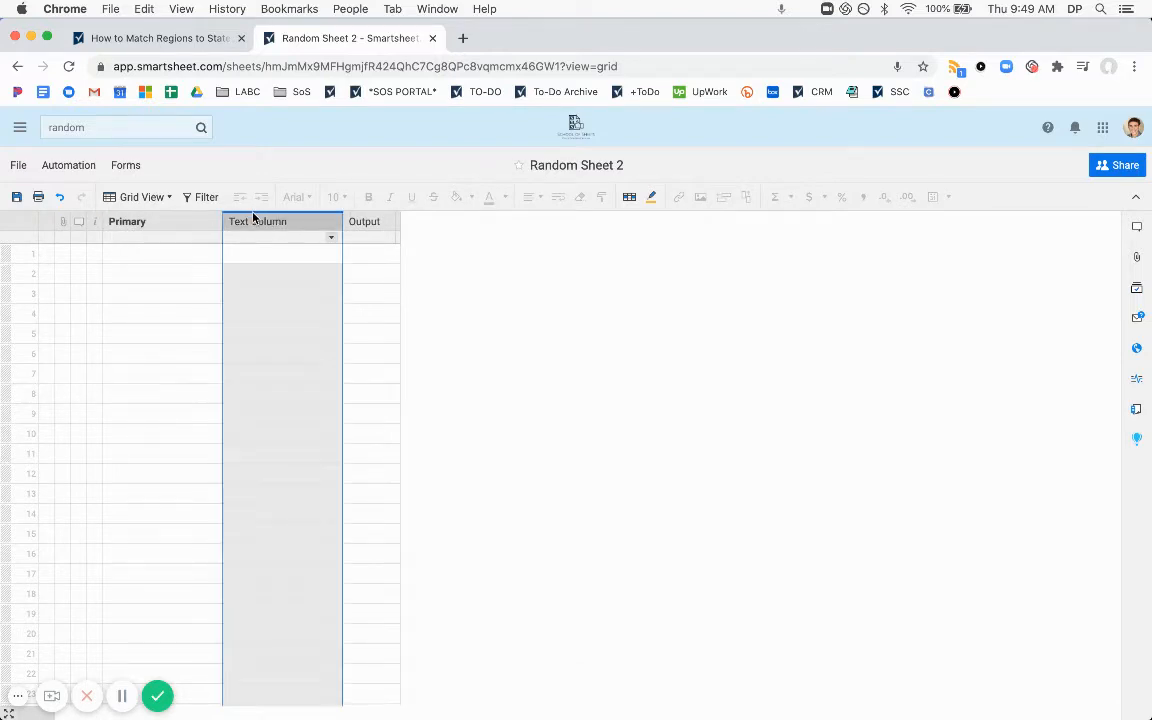
text(State)
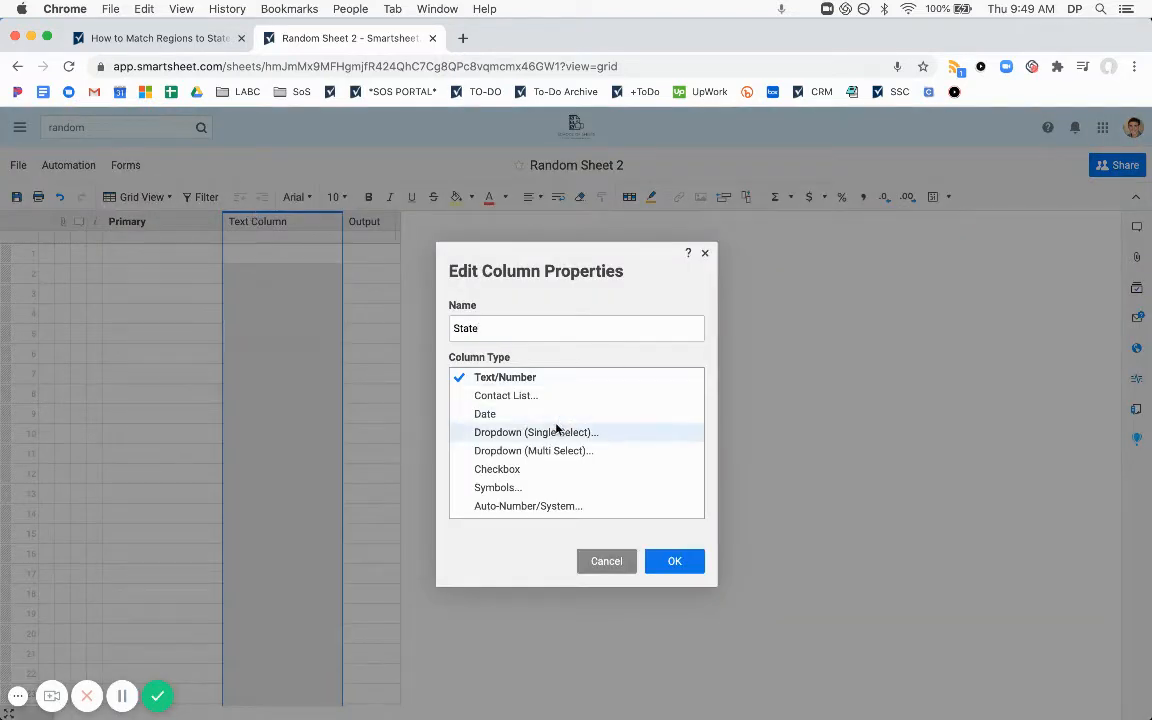
click(548, 434)
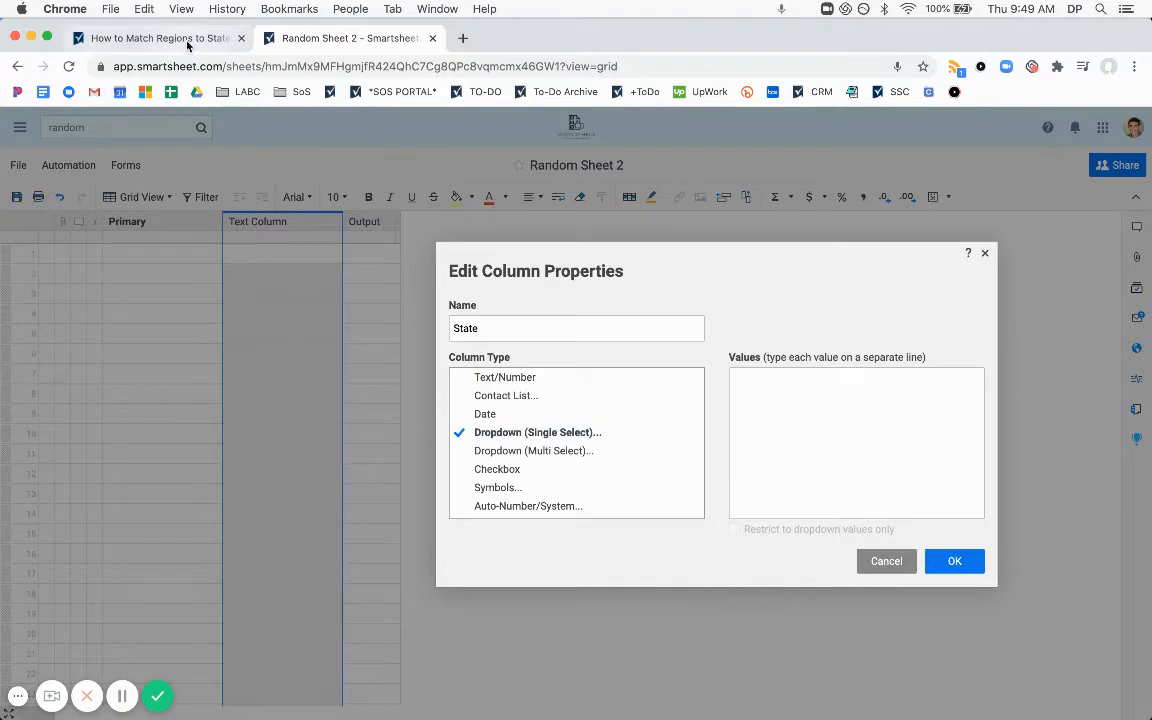
Step: Enter NJ, NY and CT from the forum formula as dropdown values for the State column
click(160, 38)
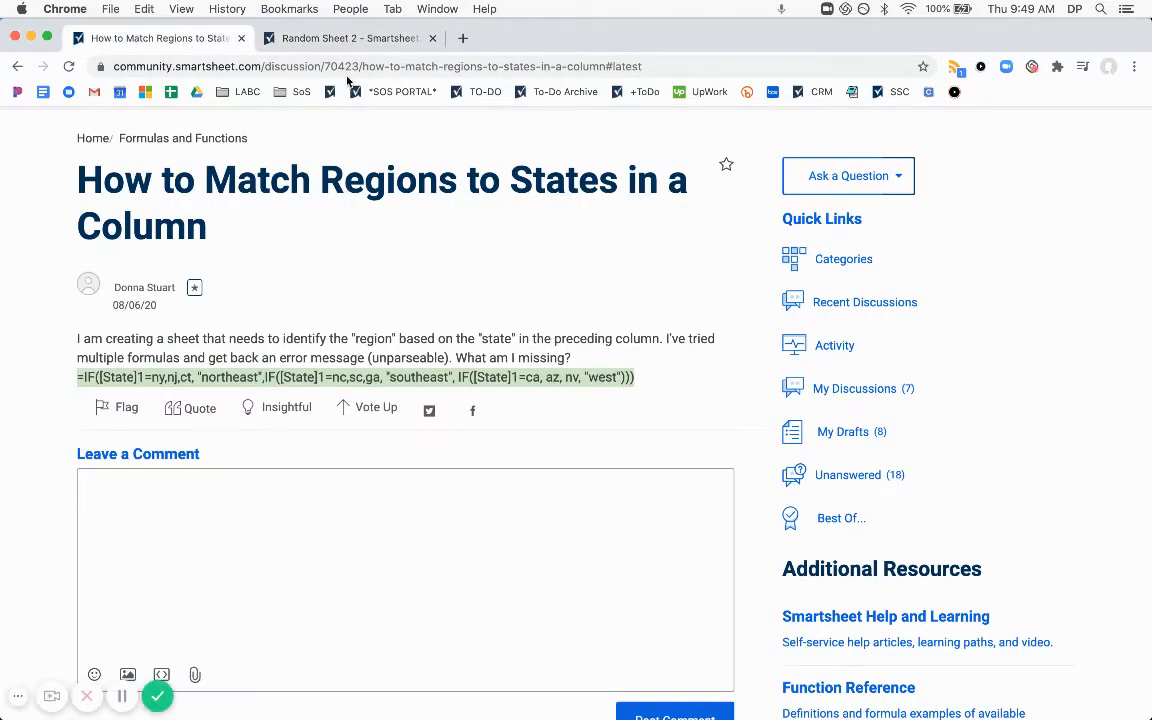
click(320, 38)
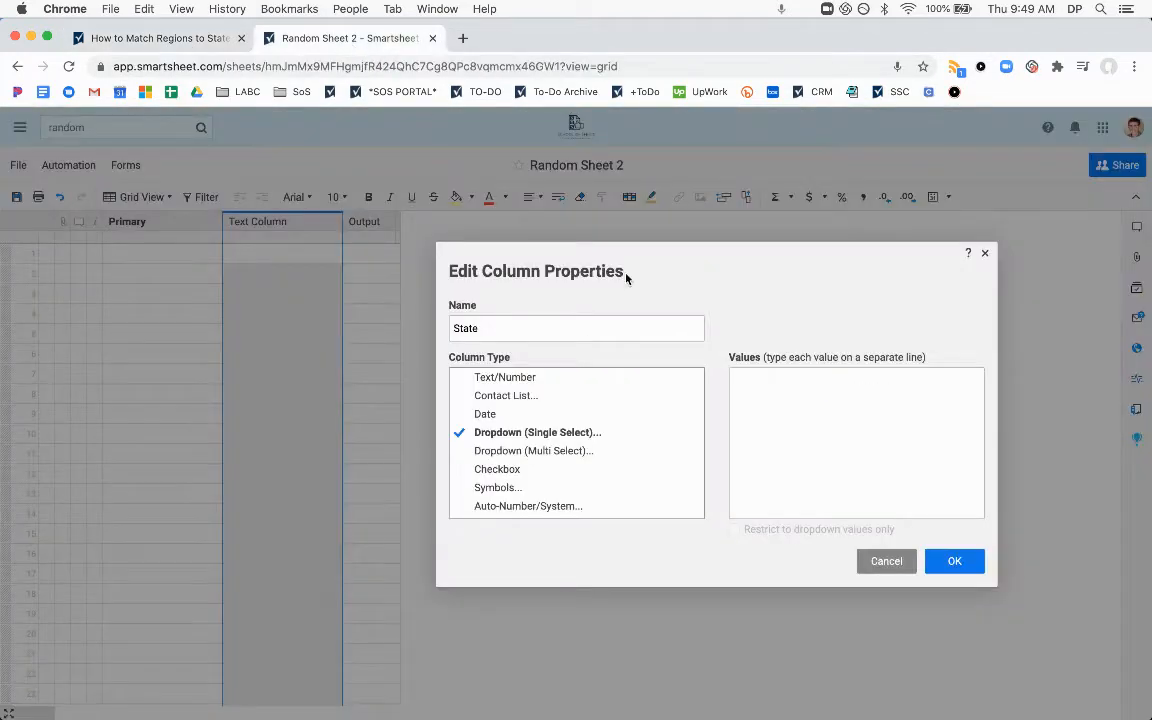
click(781, 395)
text(NJ)
key(Return)
text(NY)
key(Return)
text(CT)
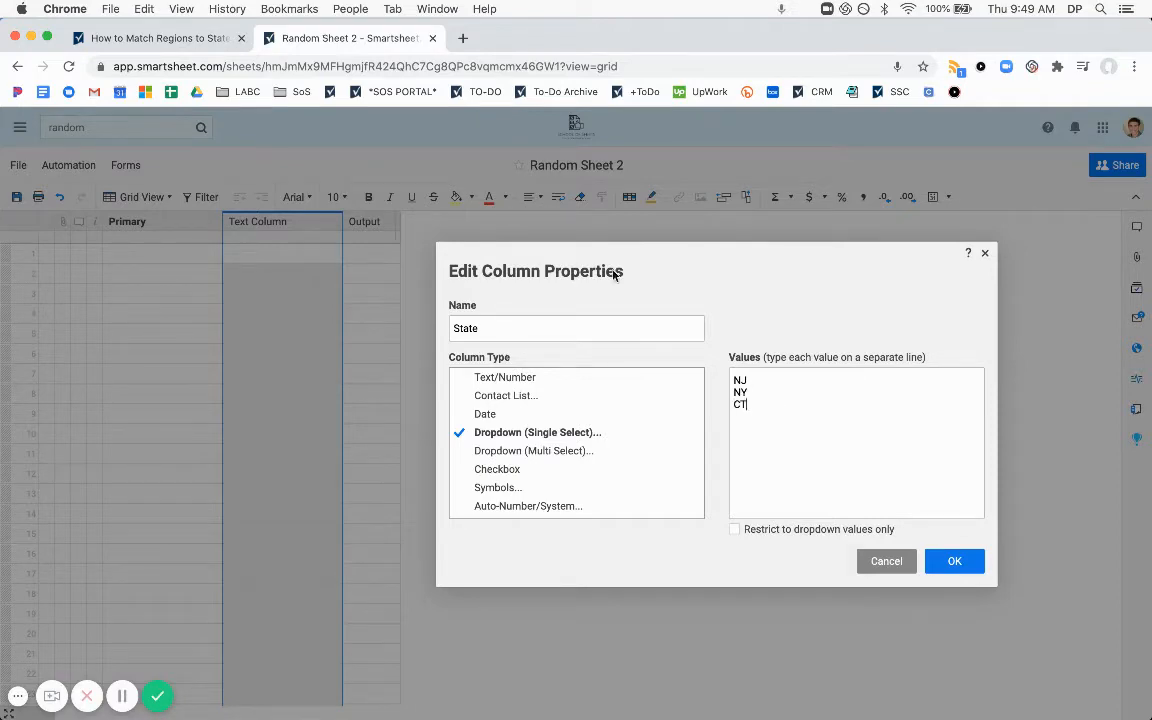
Step: Add the southeast states NC, SC and GA from the forum formula to the State dropdown values
click(200, 42)
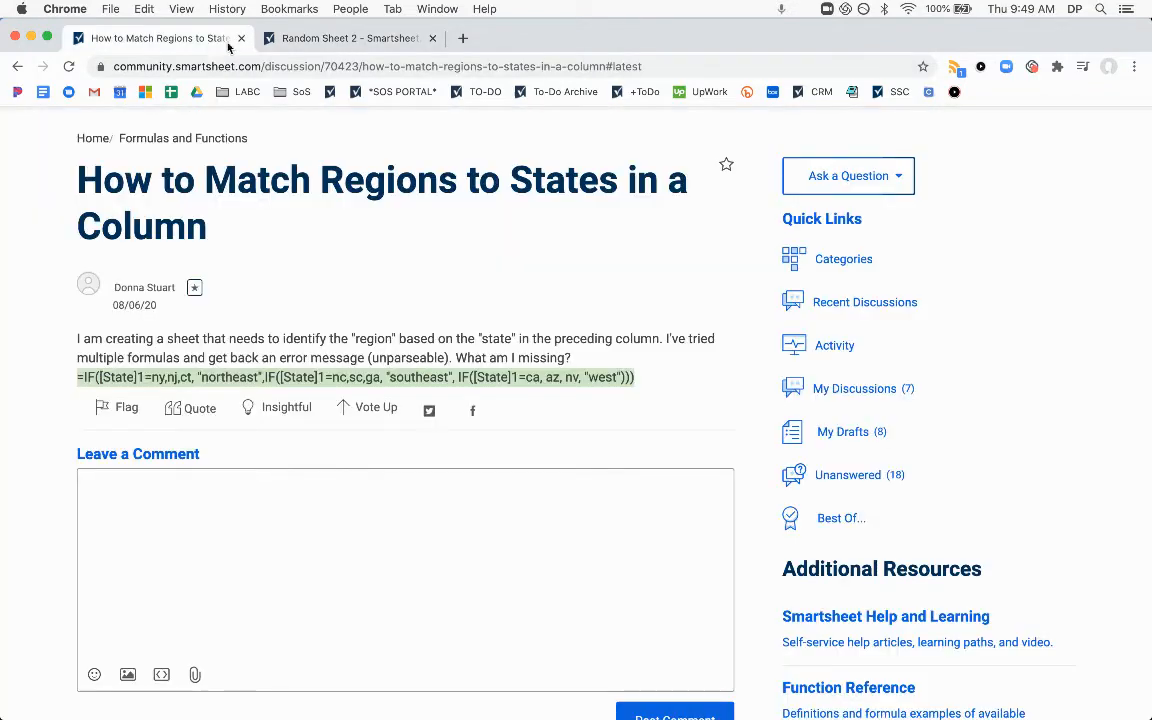
click(378, 44)
key(Return)
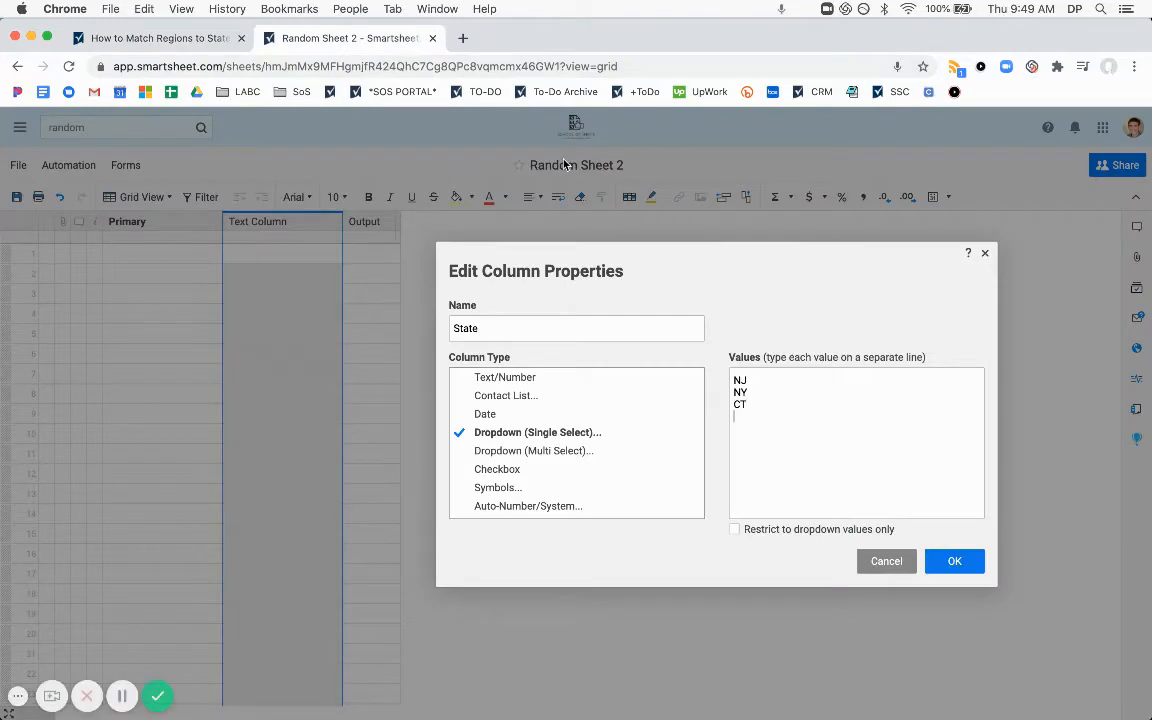
text(NC)
key(Return)
text(SC)
key(Return)
text(GA)
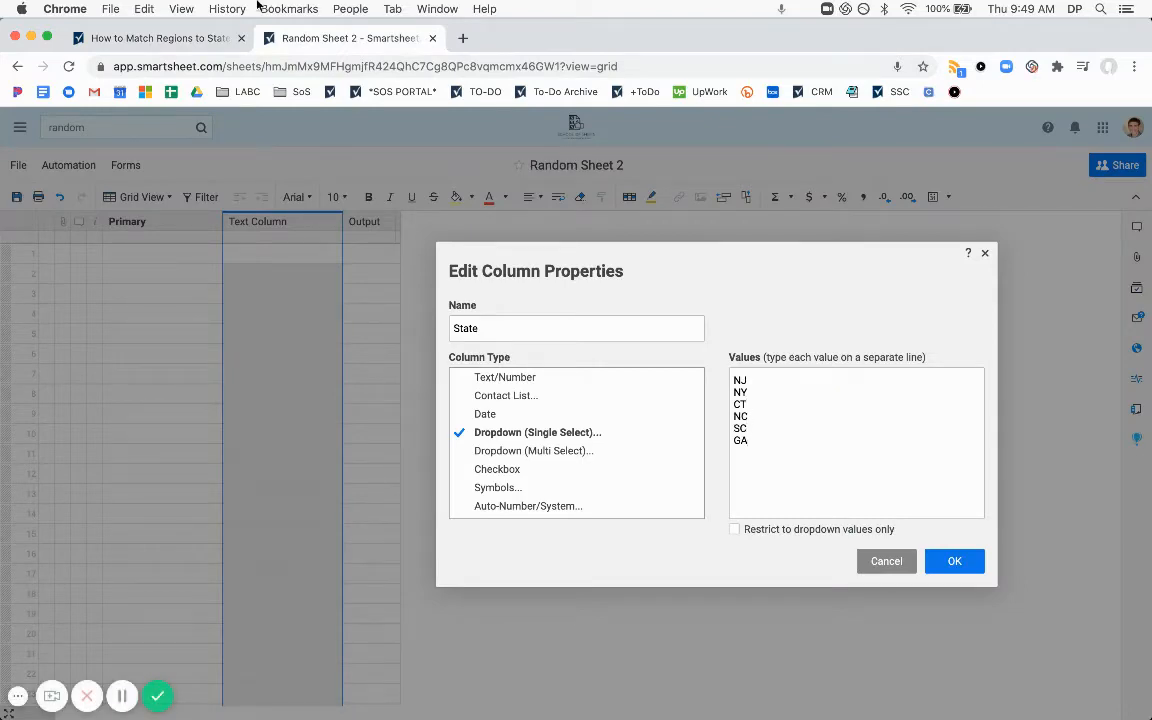
Step: Move the forum page out of this window, add CA, AZ and NV to the State dropdown values, and save the column properties
drag(150, 40, 0, 42)
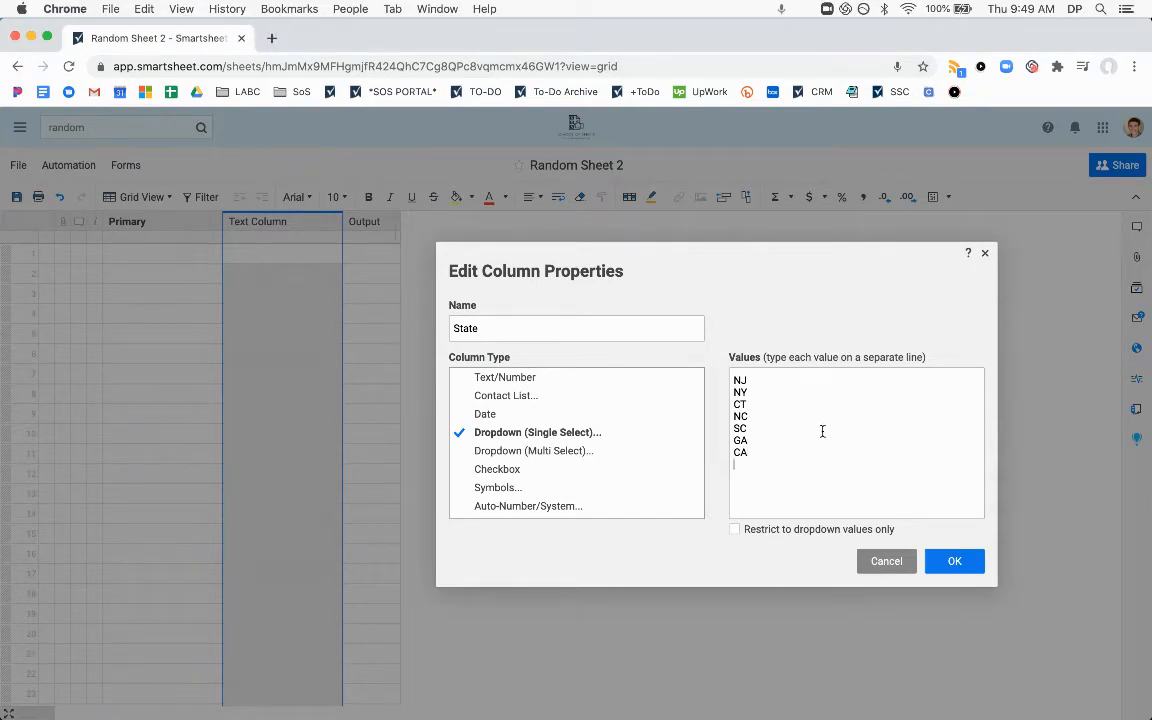
text(NV)
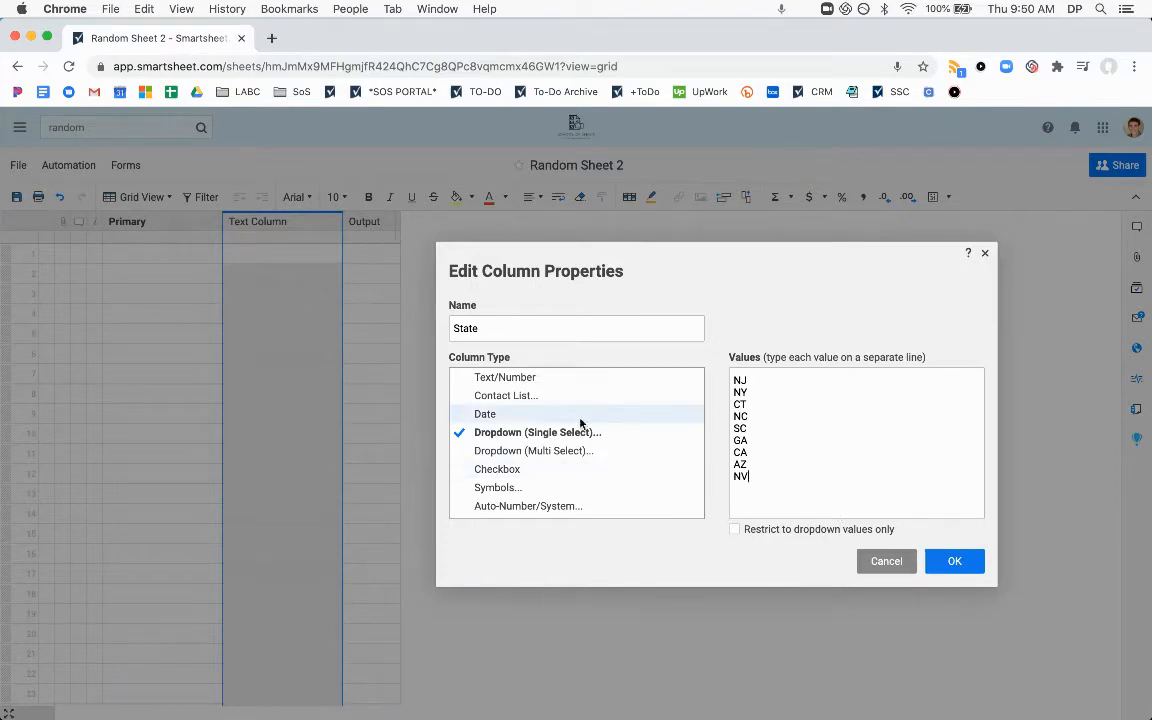
click(955, 561)
Step: Copy all the State dropdown values and paste them as separate cells into rows 1 to 9 of the State column
double_click(293, 238)
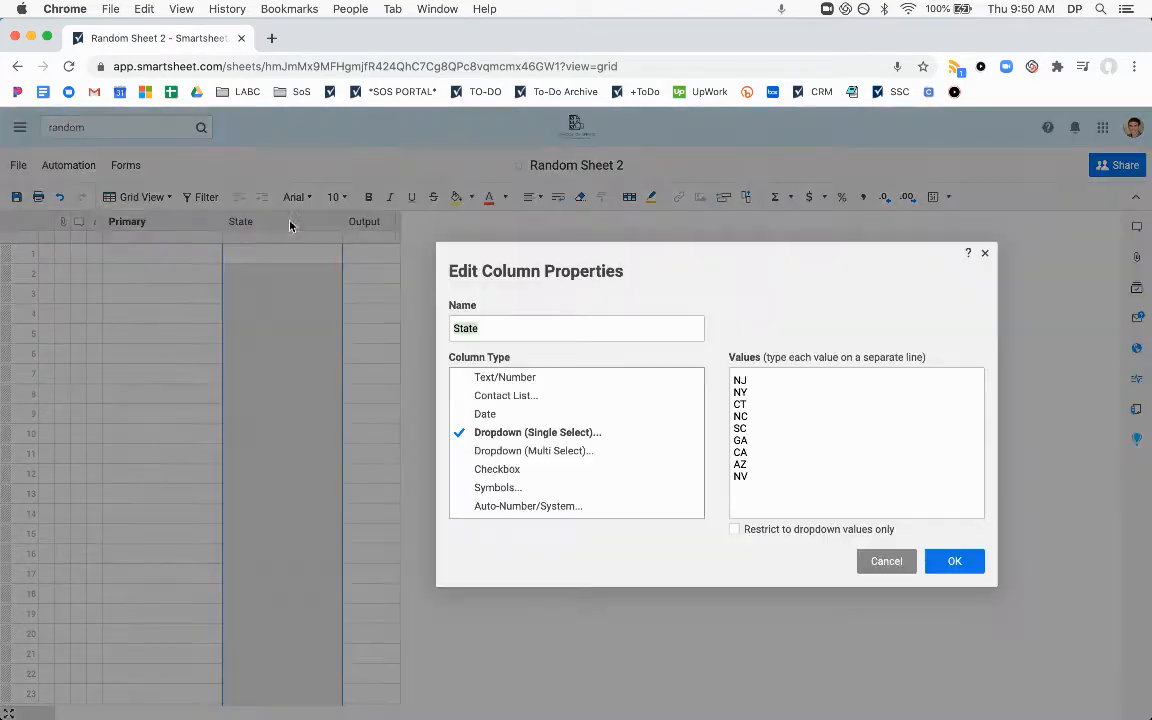
click(861, 442)
key(super+a)
key(super+c)
click(955, 561)
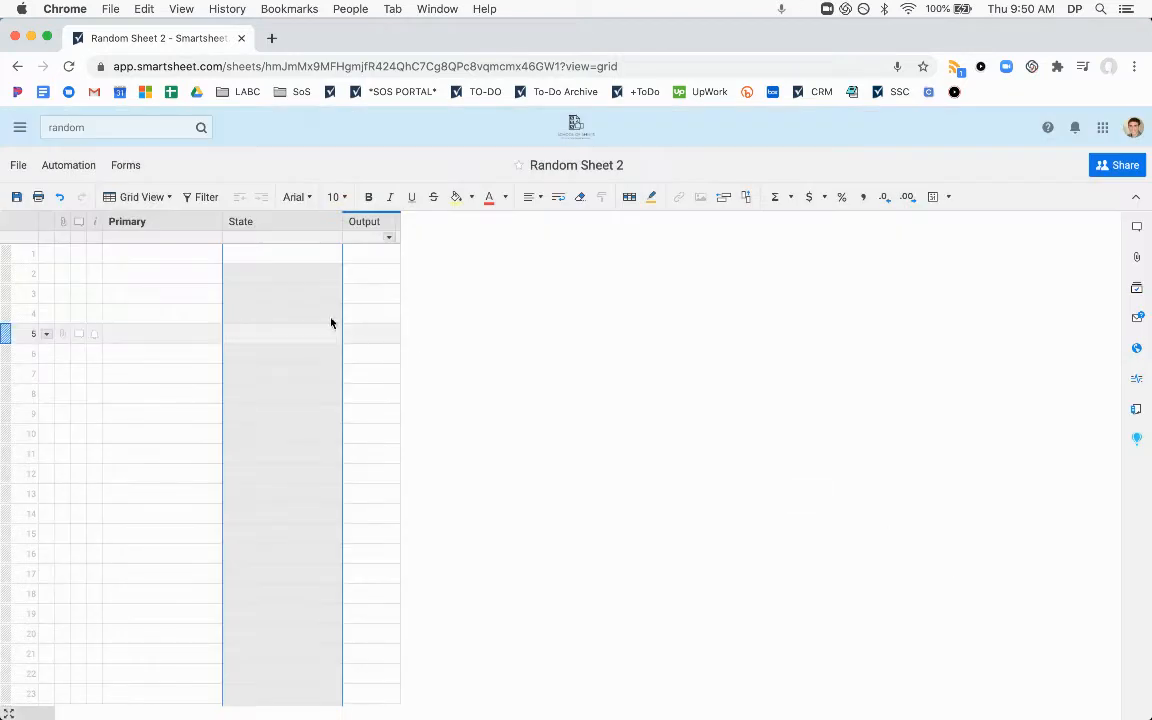
double_click(280, 260)
key(super+v)
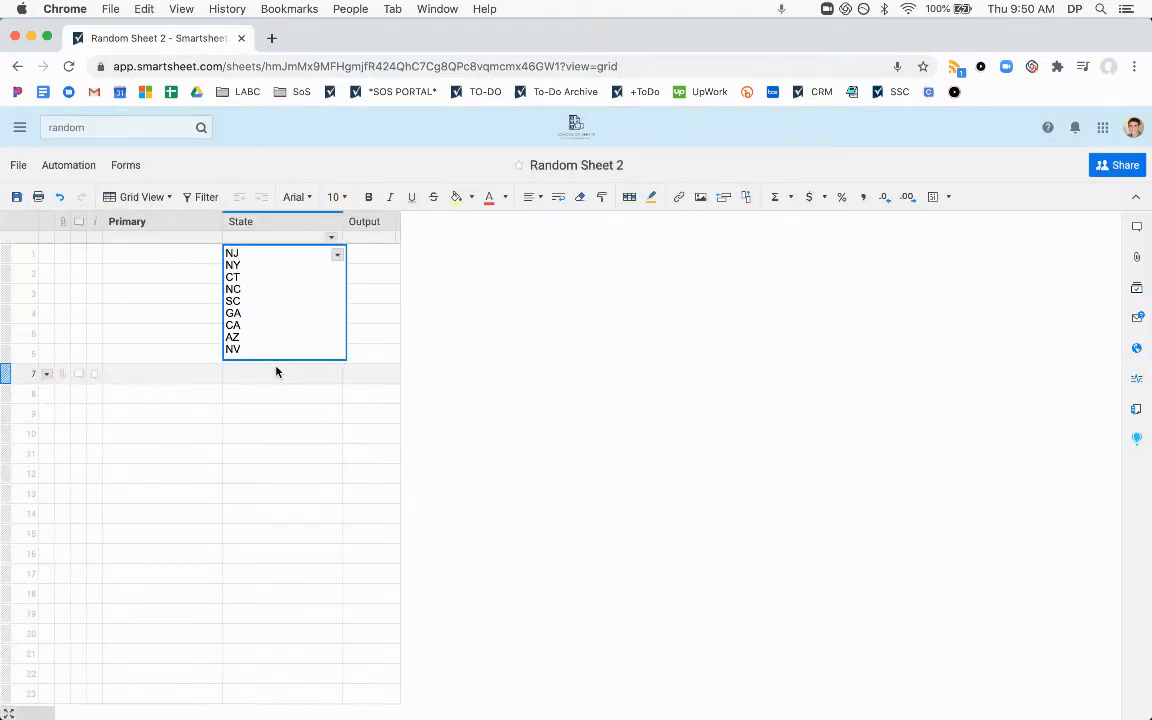
key(Escape)
key(super+v)
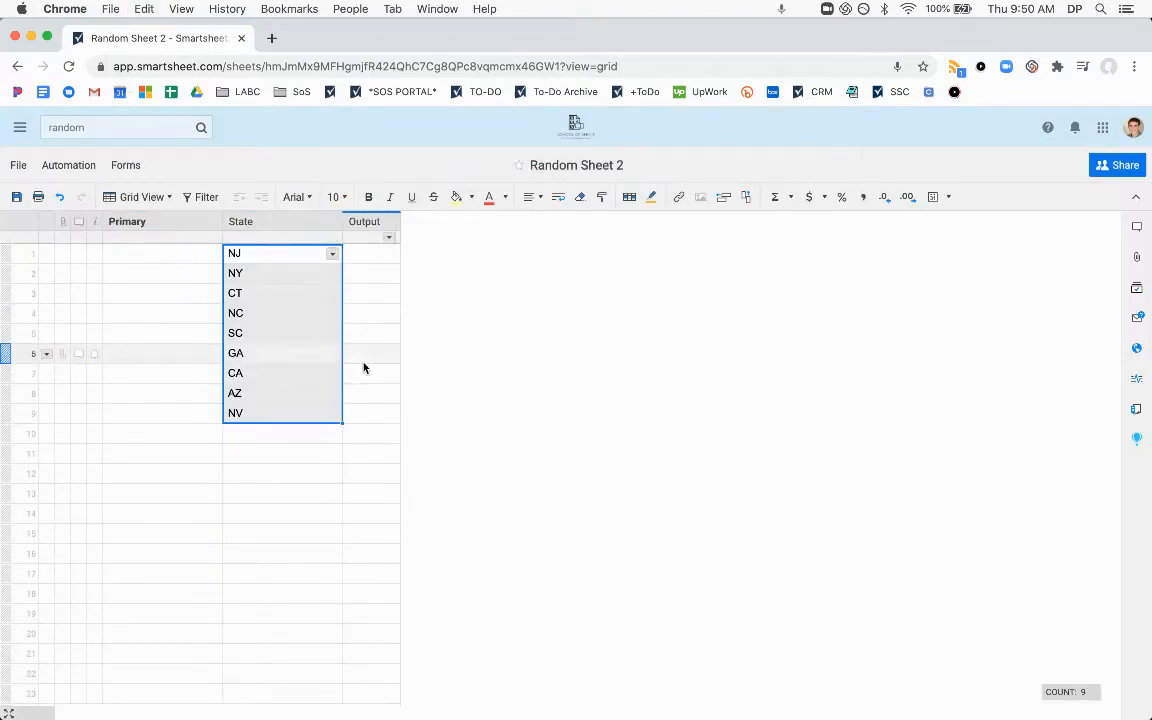
click(229, 531)
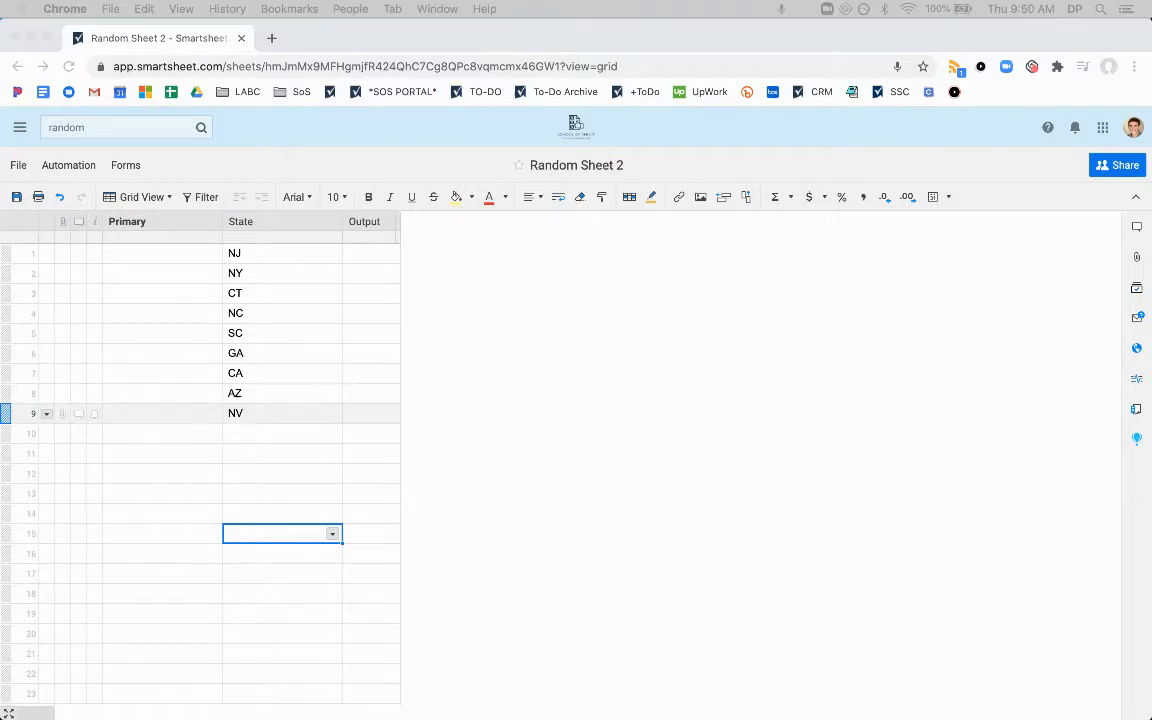
Step: Add a Text/Number sheet summary field named =IF([State]1=ny,nj,ct, "northeast",IF([State]1=nc, to hold the original formula text
click(854, 303)
click(1136, 408)
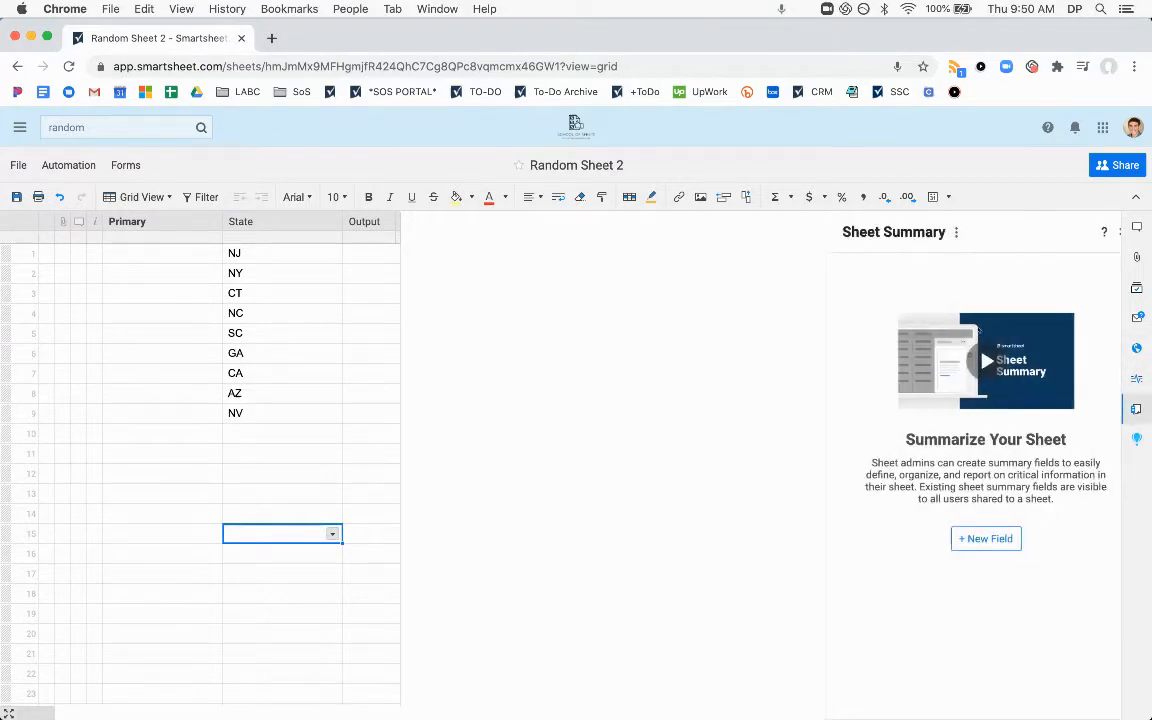
click(986, 538)
text(=IF([State]1=ny,nj,ct, "northeast",IF([State]1=nc)
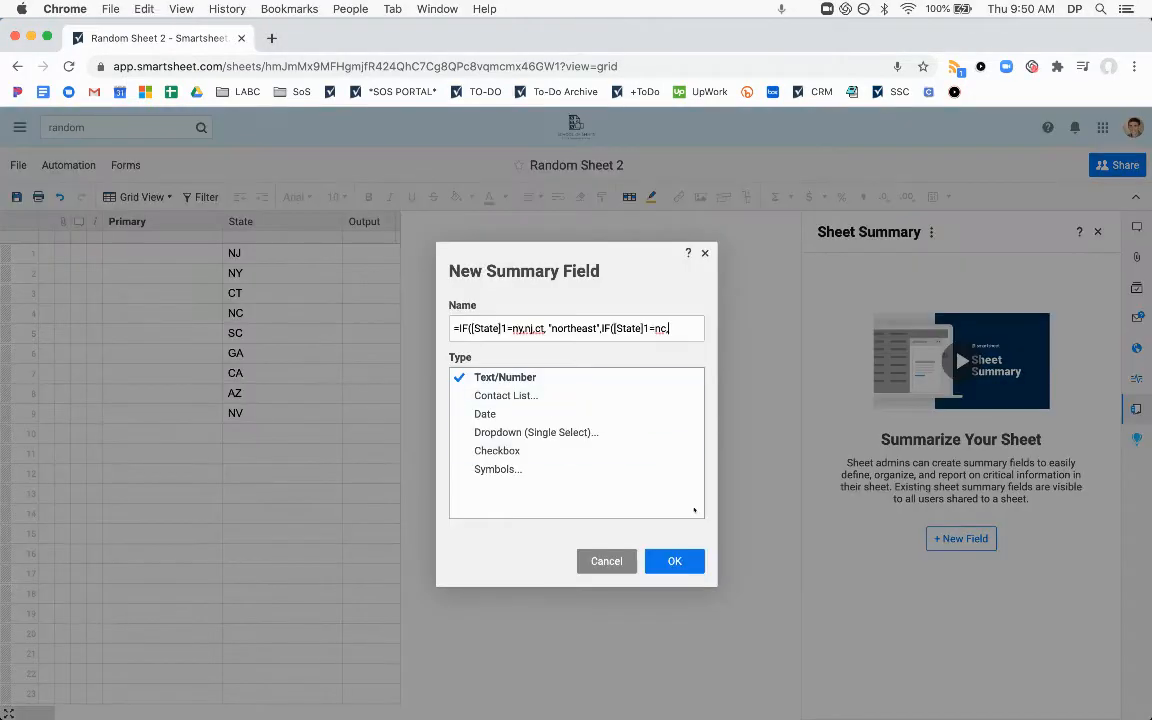
click(670, 560)
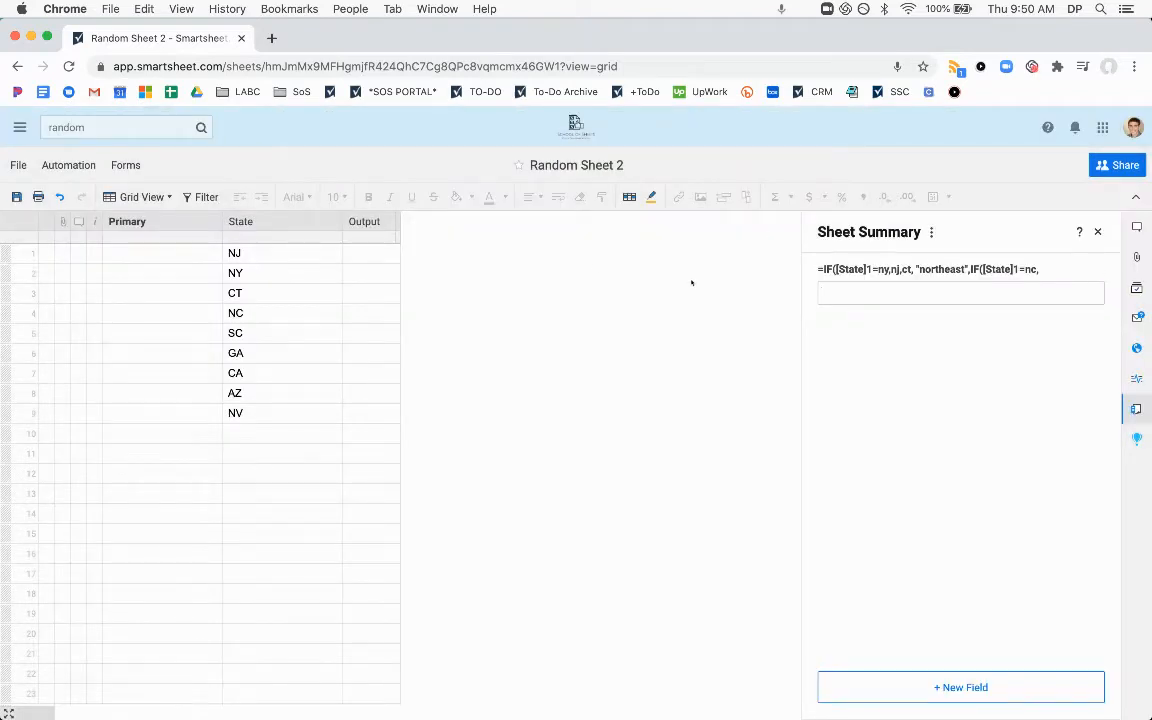
Step: Widen the Output column to about double the State column's width and rename it Region
drag(398, 222, 589, 223)
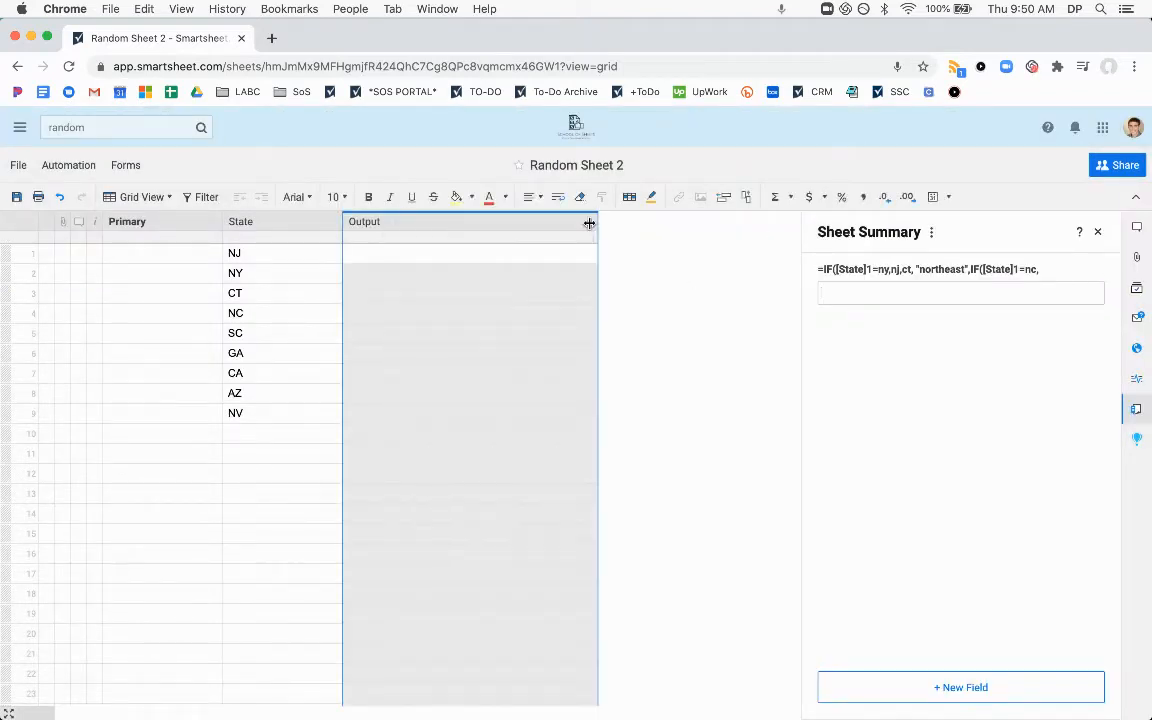
double_click(410, 221)
text(Region)
key(Return)
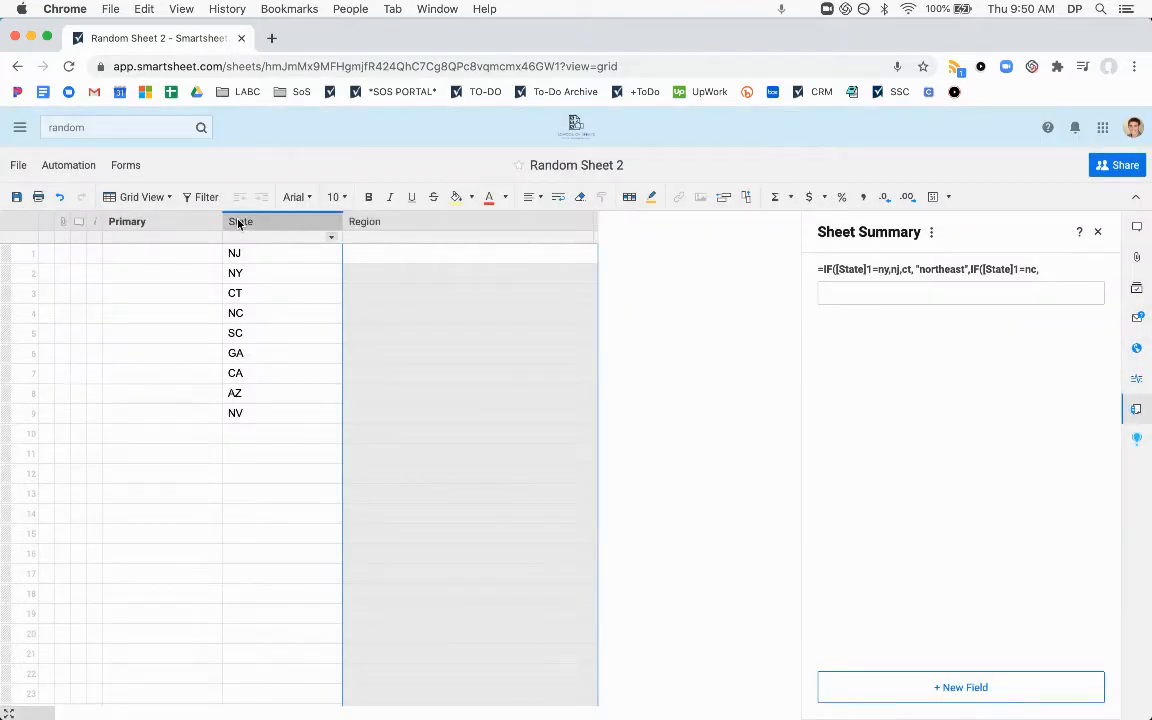
Step: Enter =IF([State]1=ny,nj,ct, "northeast",IF([State]1=nc,sc,ga, "southeast", IF([State]1=ca, az, nv, "west"))) in the Region cell of row 1
click(459, 259)
text(=IF([State]1=ny,nj,ct, "northeast",IF([State]1=nc,sc,ga, "southeast", IF([State]1=ca, az, nv, "west")))
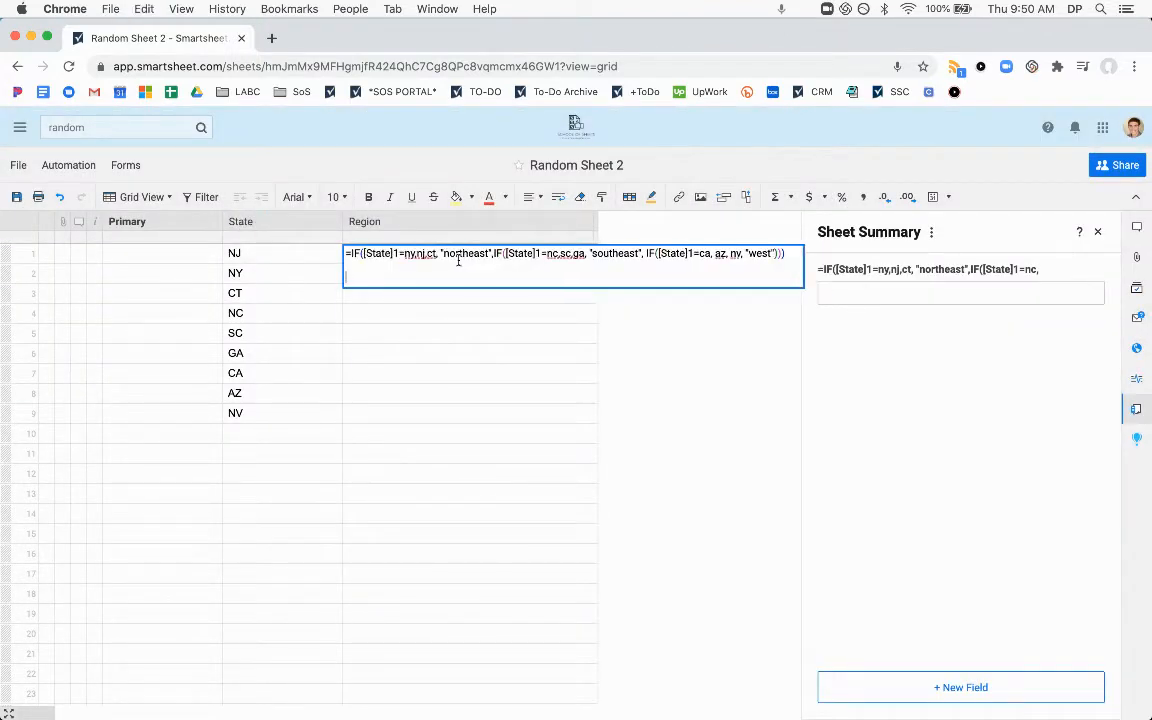
key(Return)
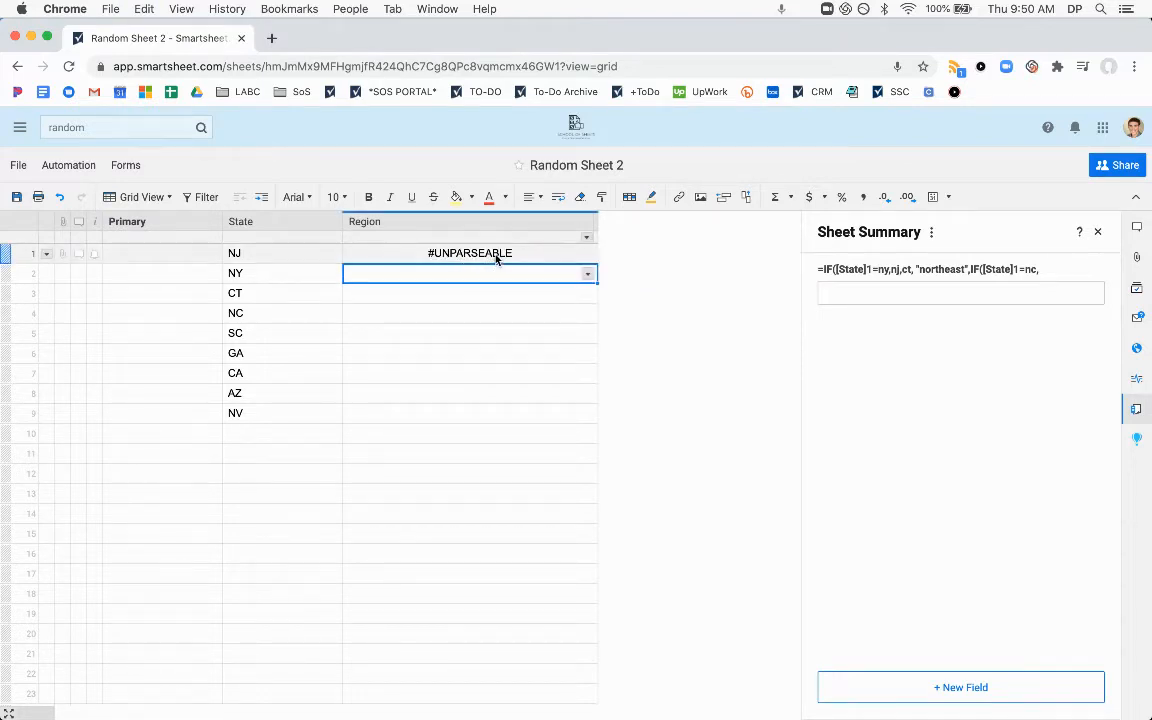
Step: Enclose the ny,nj,ct list in double quotes in row 1's Region formula
double_click(495, 256)
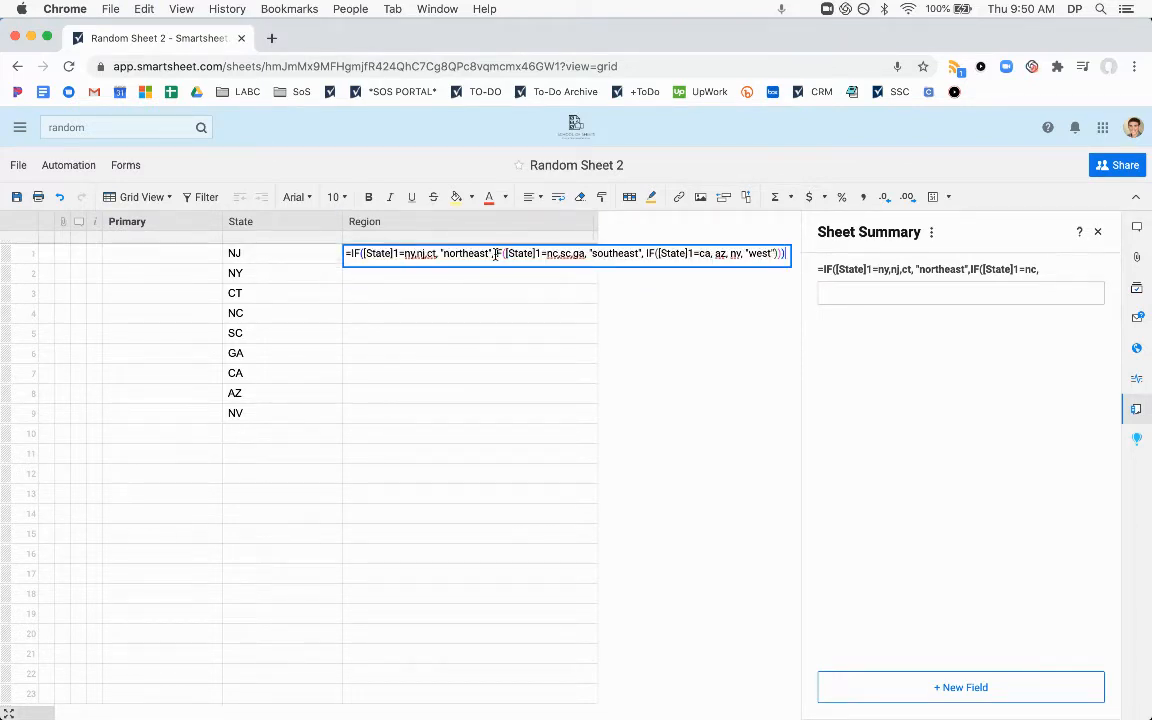
click(404, 255)
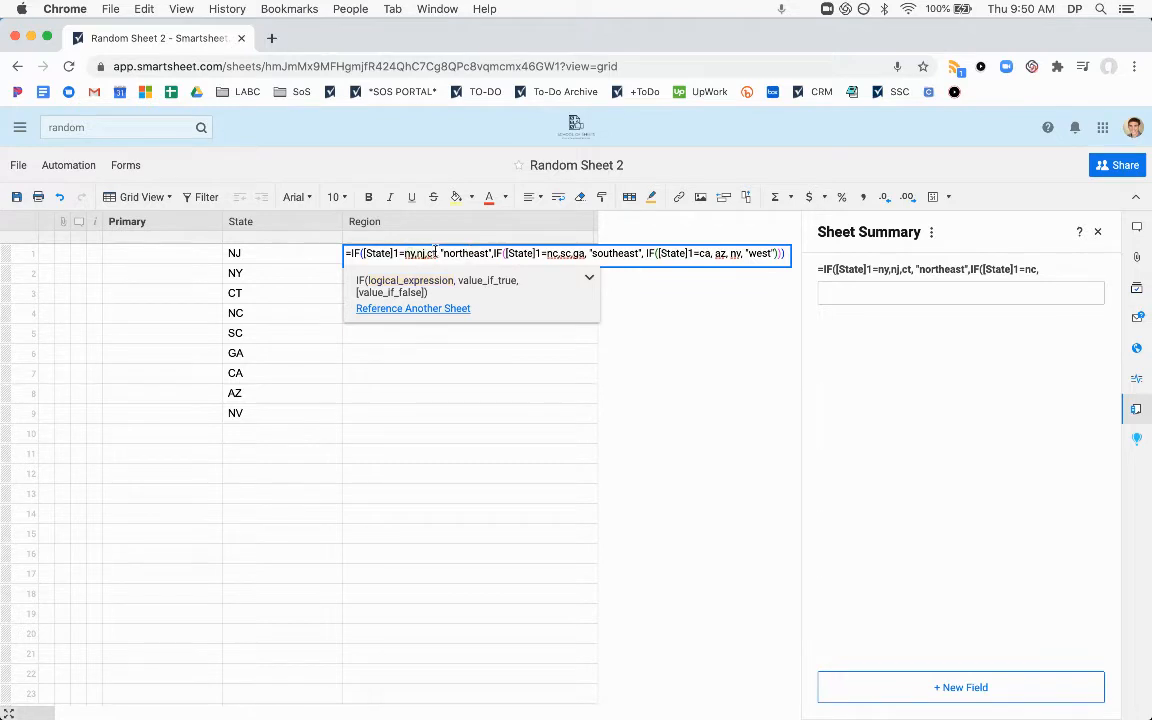
text(")
key(Right)
key(Right)
key(Right)
key(Right)
key(Right)
key(Right)
key(Right)
key(Right)
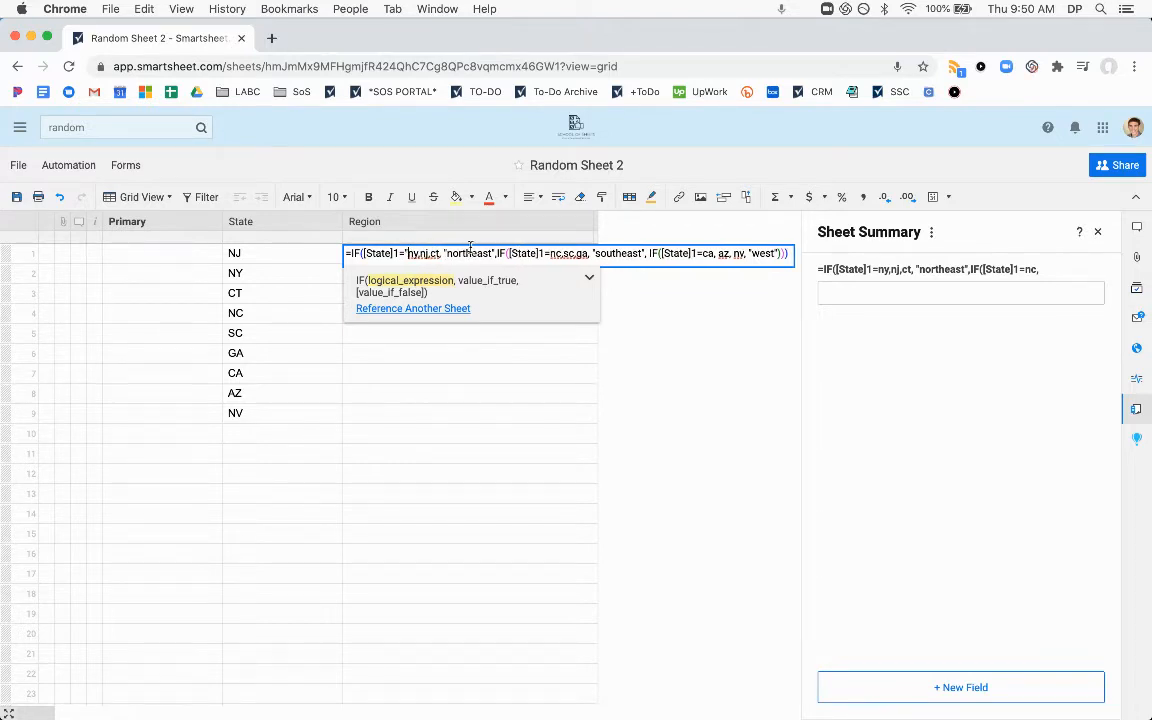
text(")
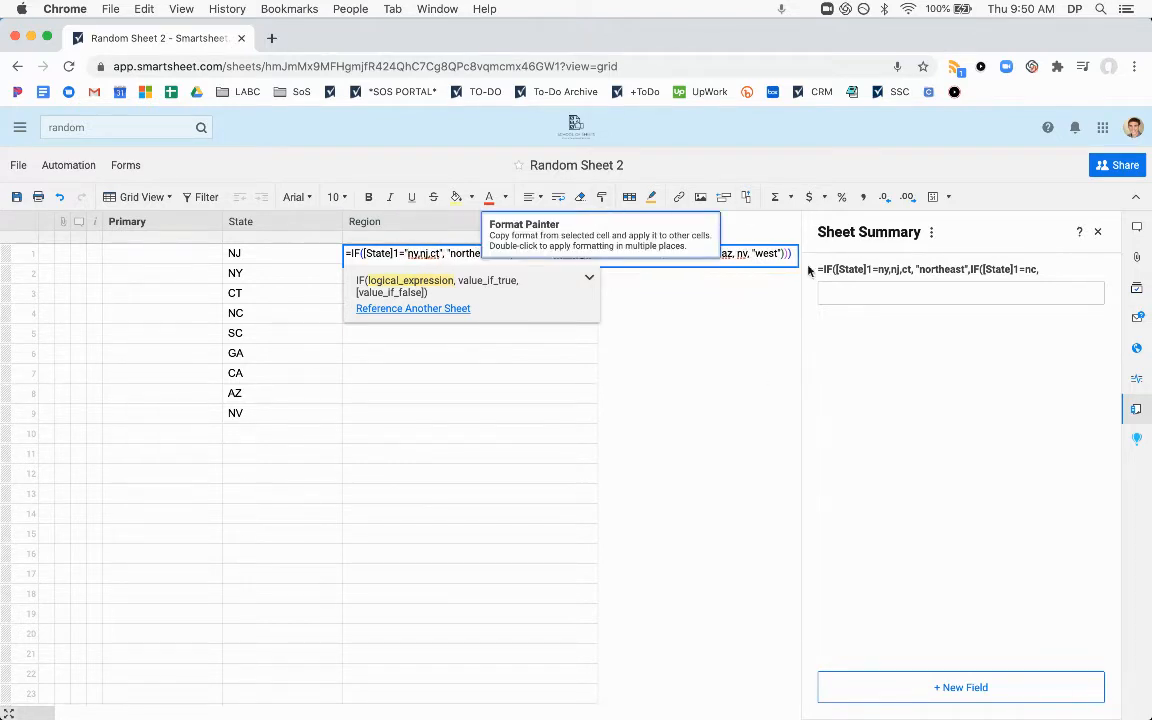
Step: Enclose the ca, az, nv and nc,sc,ga lists in double quotes in row 1's Region formula and commit it
click(706, 253)
text(")
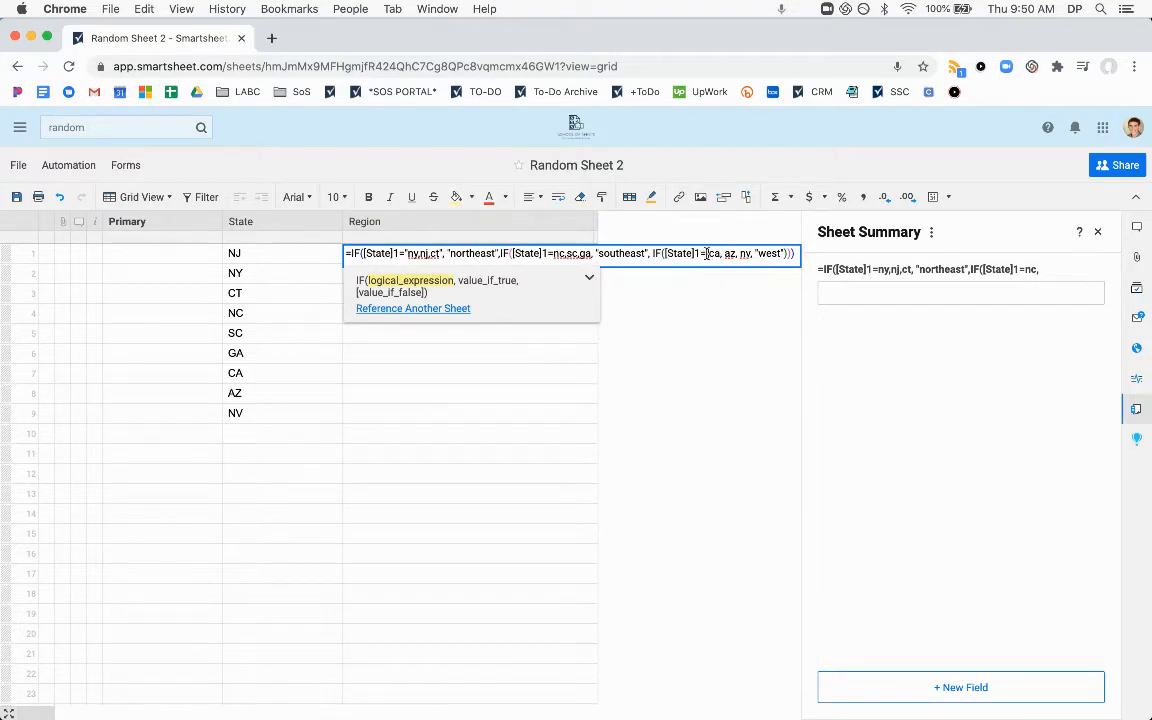
click(748, 253)
text(")
click(554, 253)
text(")
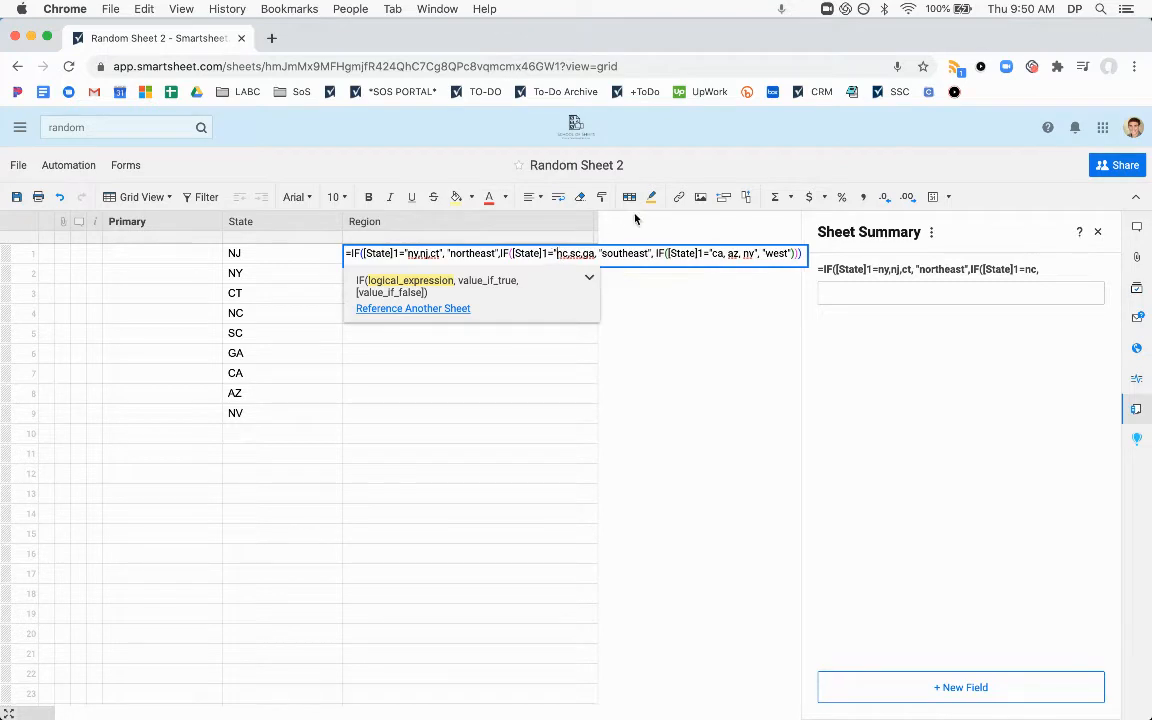
click(594, 255)
text(")
key(Return)
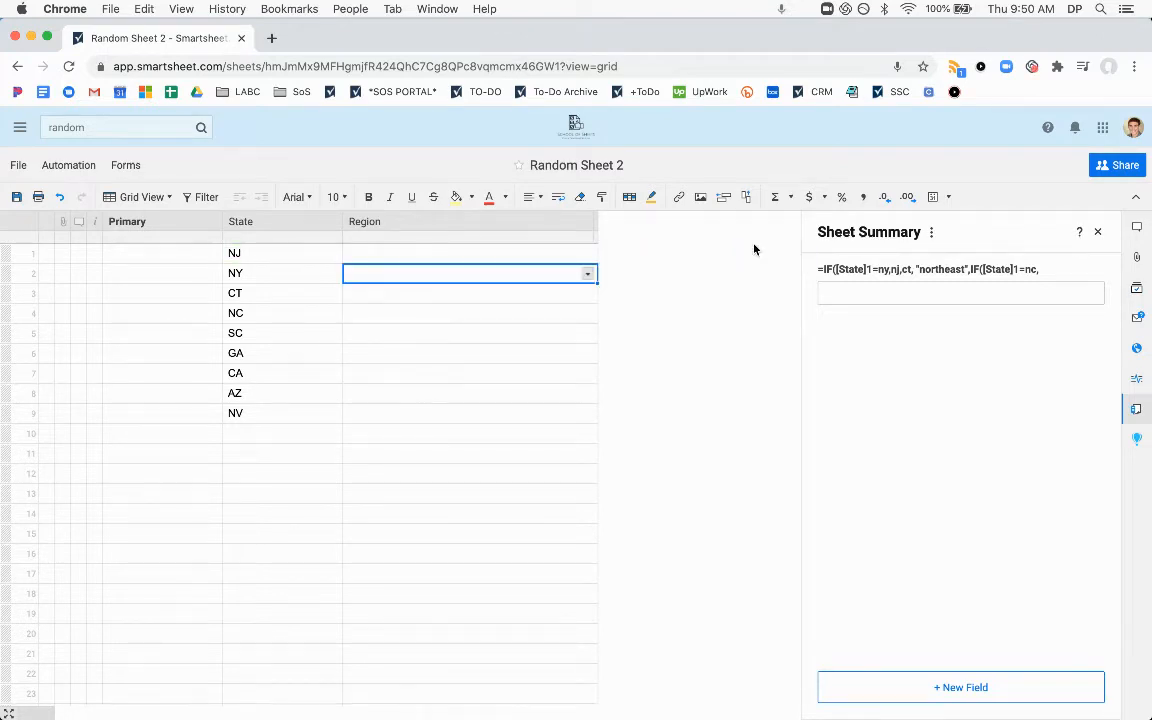
Step: Fill row 1's Region formula down through row 9
click(481, 256)
drag(586, 260, 589, 416)
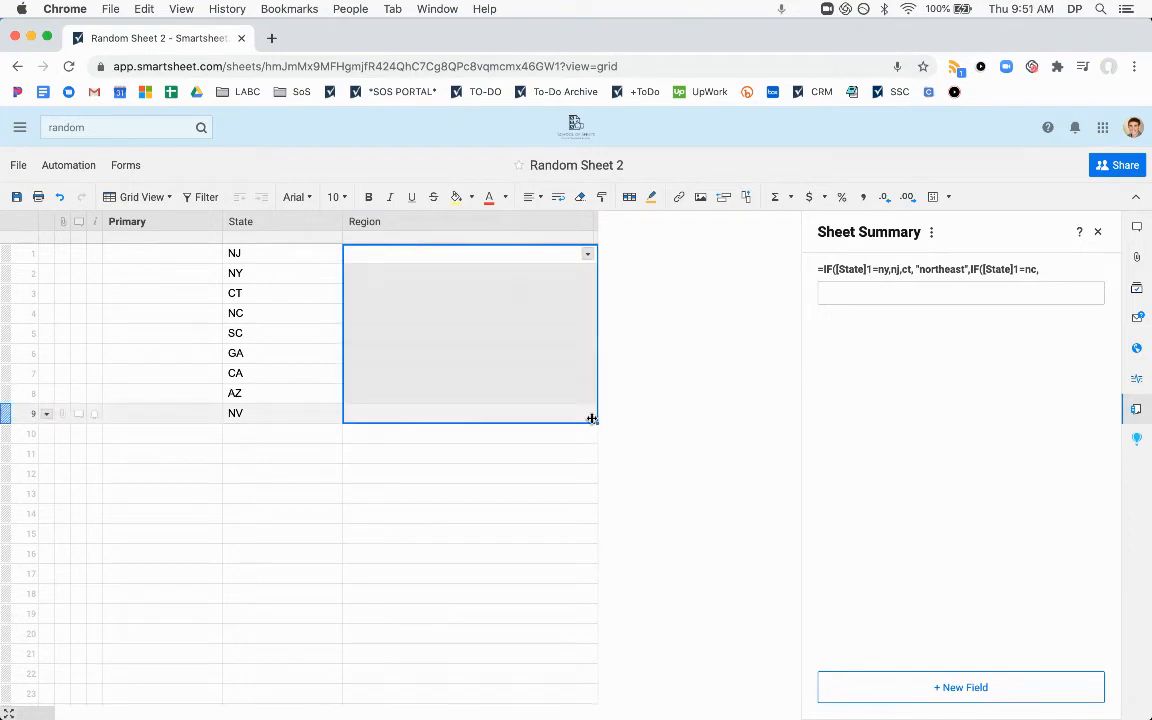
Step: Replace row 1's State value with ny,nj,ct, taken from the first condition of its Region formula
double_click(408, 259)
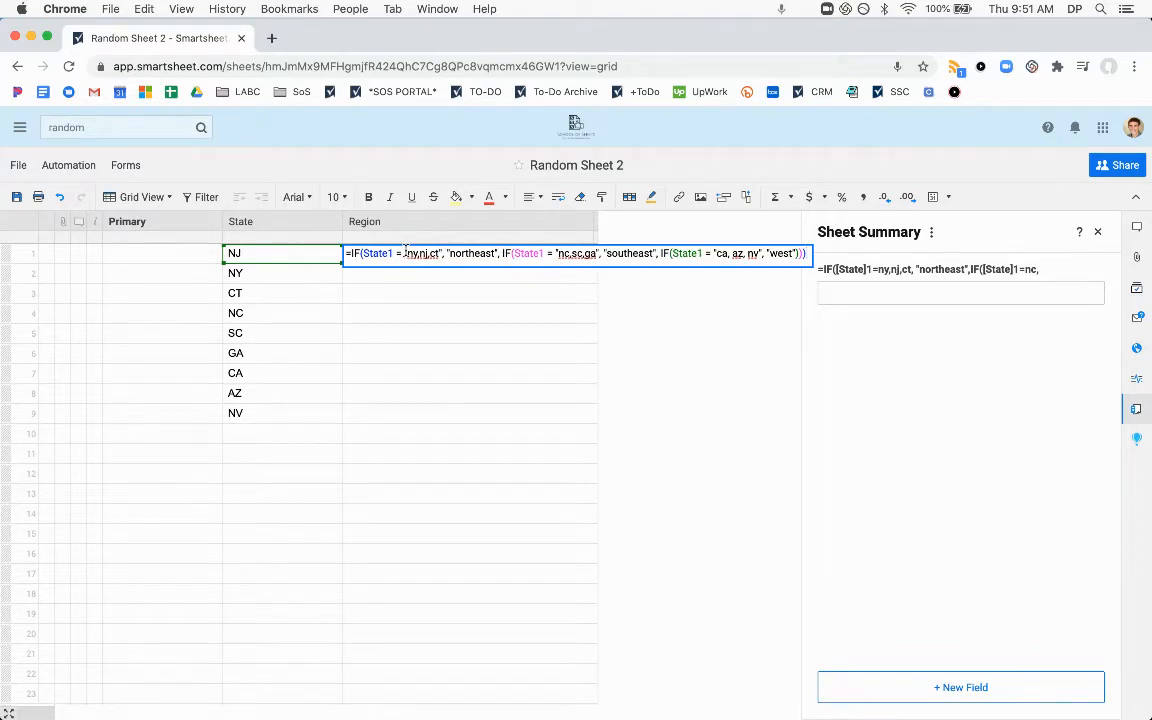
click(405, 253)
text(")
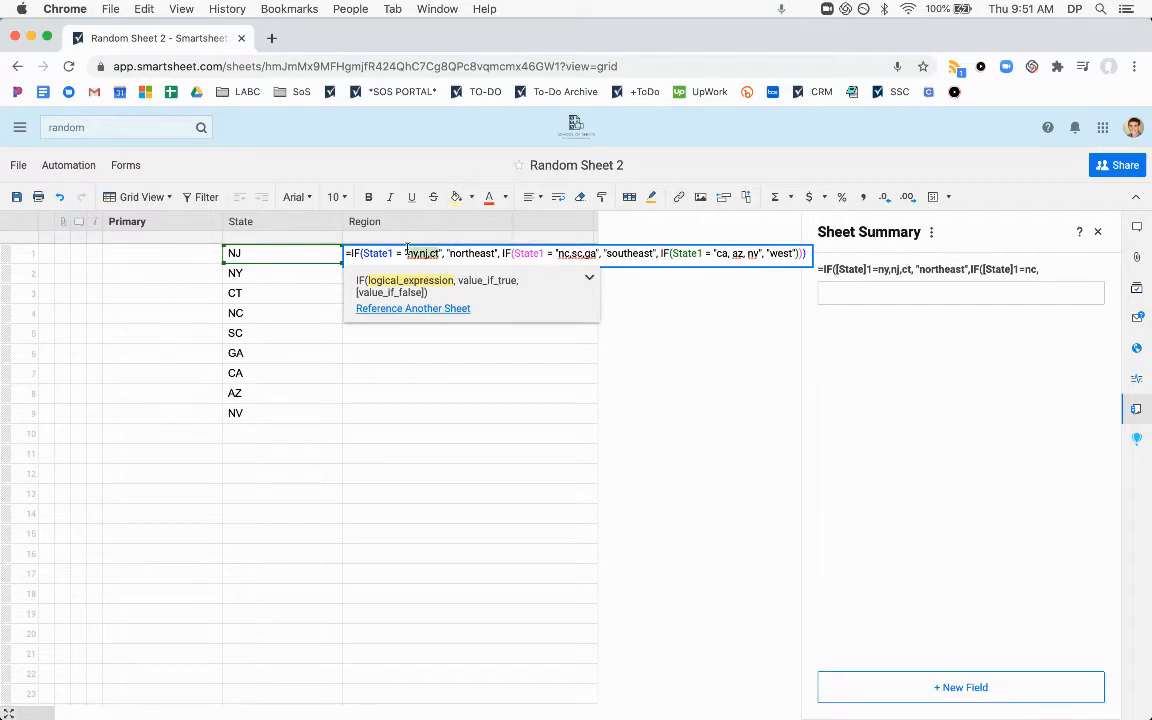
click(301, 265)
click(288, 255)
text(ny,nj,ct)
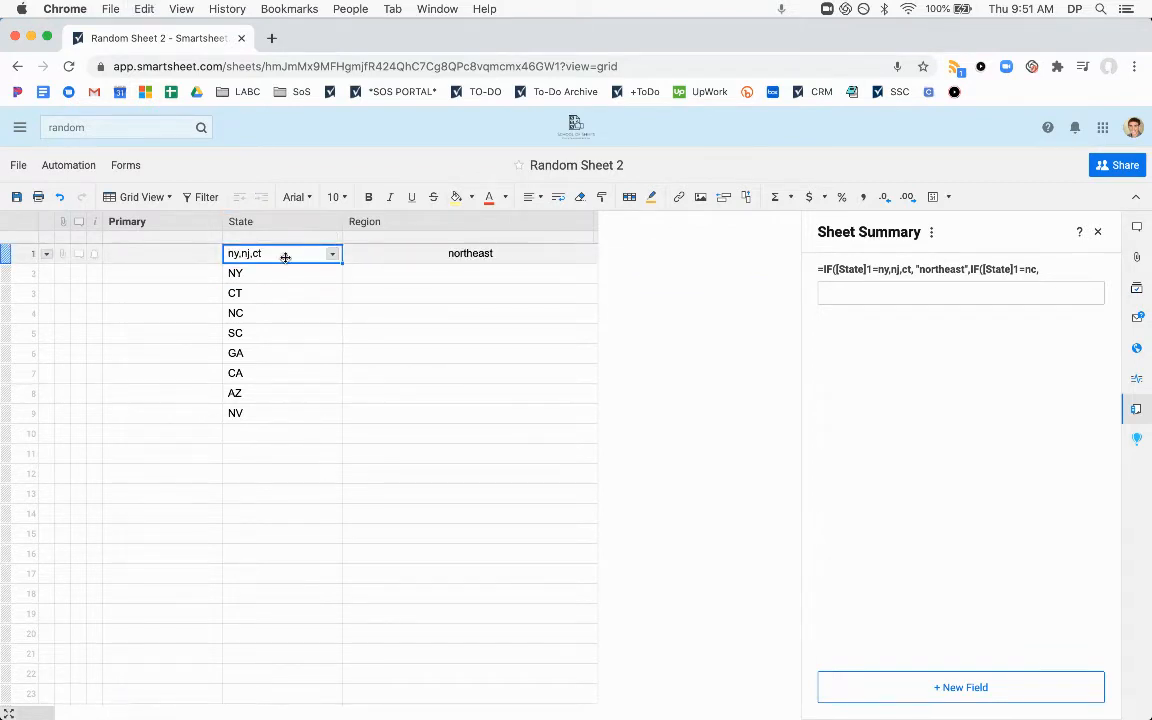
Step: Review row 1's Region formula and undo the change to row 1's State value
double_click(501, 257)
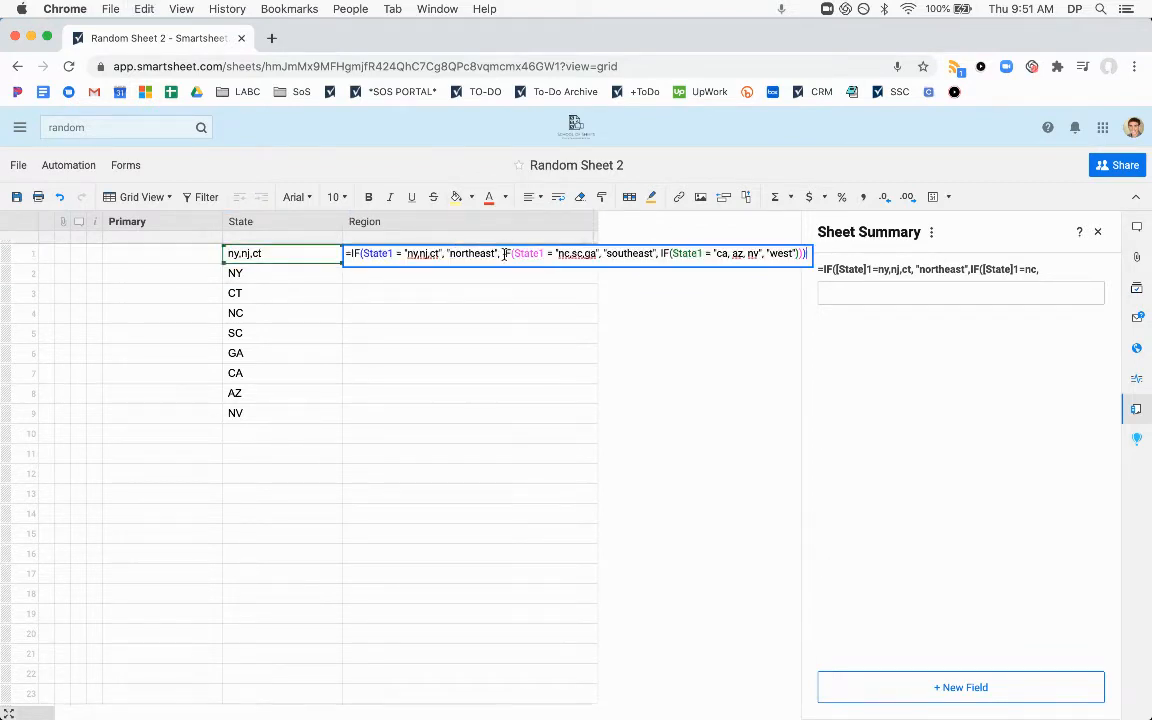
click(425, 290)
key(super+z)
double_click(445, 256)
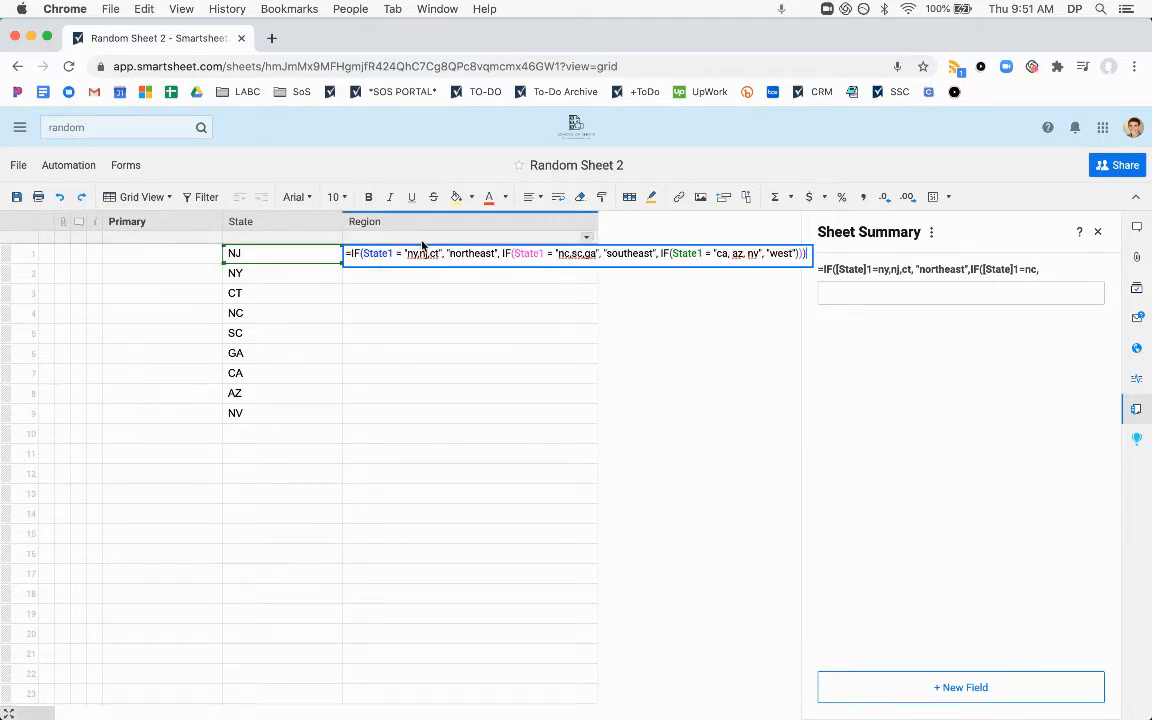
click(466, 332)
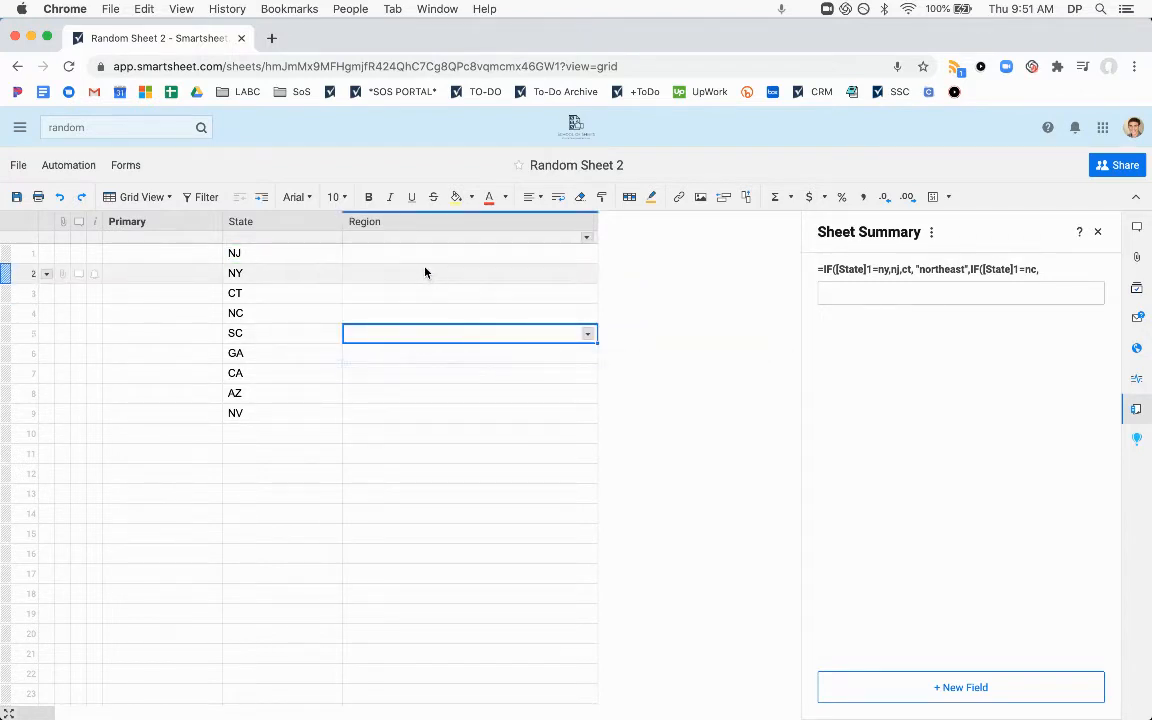
click(375, 268)
click(375, 257)
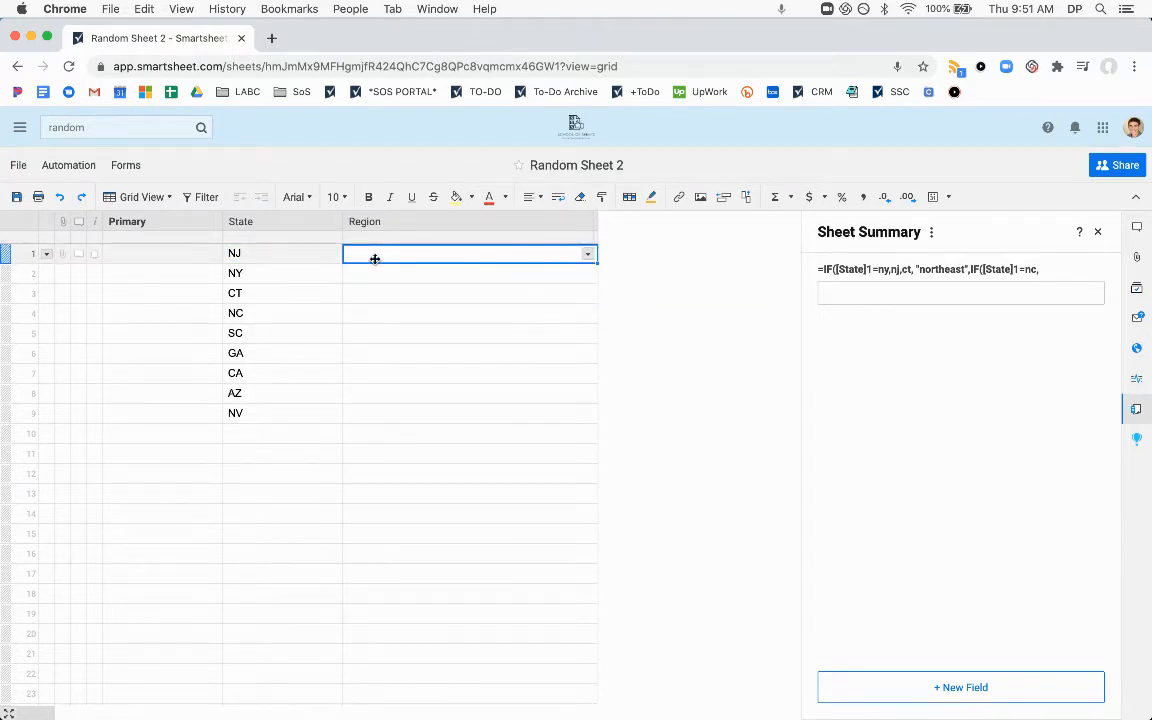
Step: Insert a Text/Number column named Desired Output to the right of the Region column
right_click(289, 223)
right_click(542, 226)
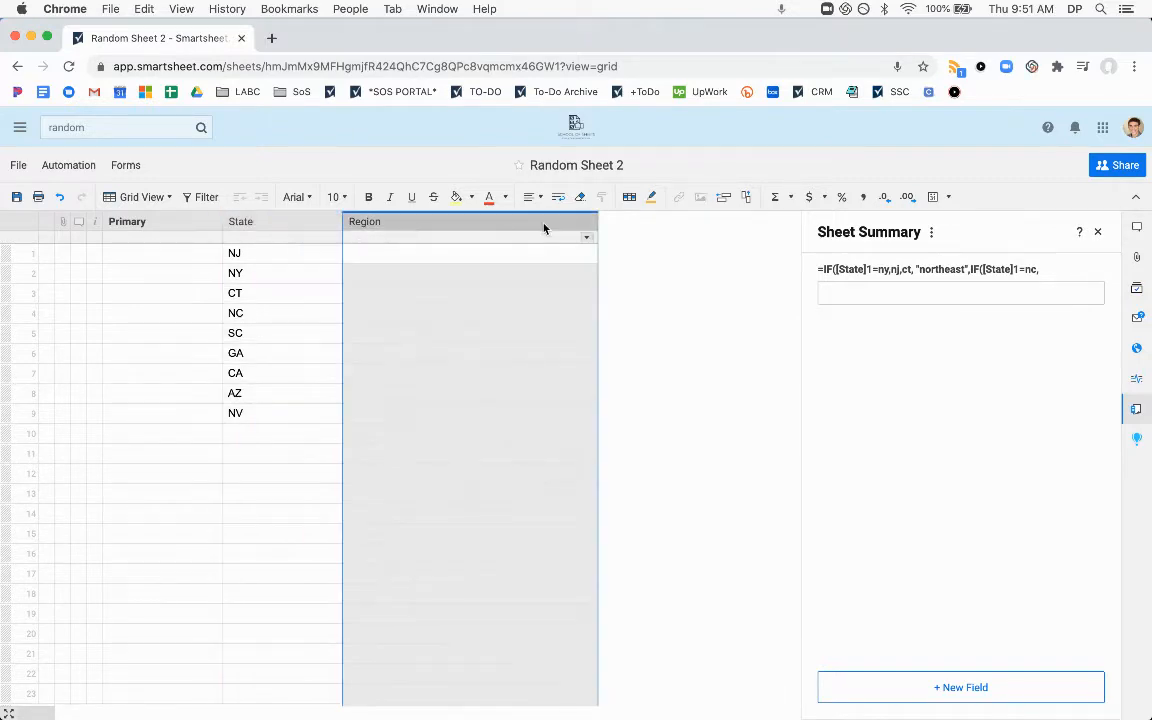
click(596, 272)
text(Desired Output)
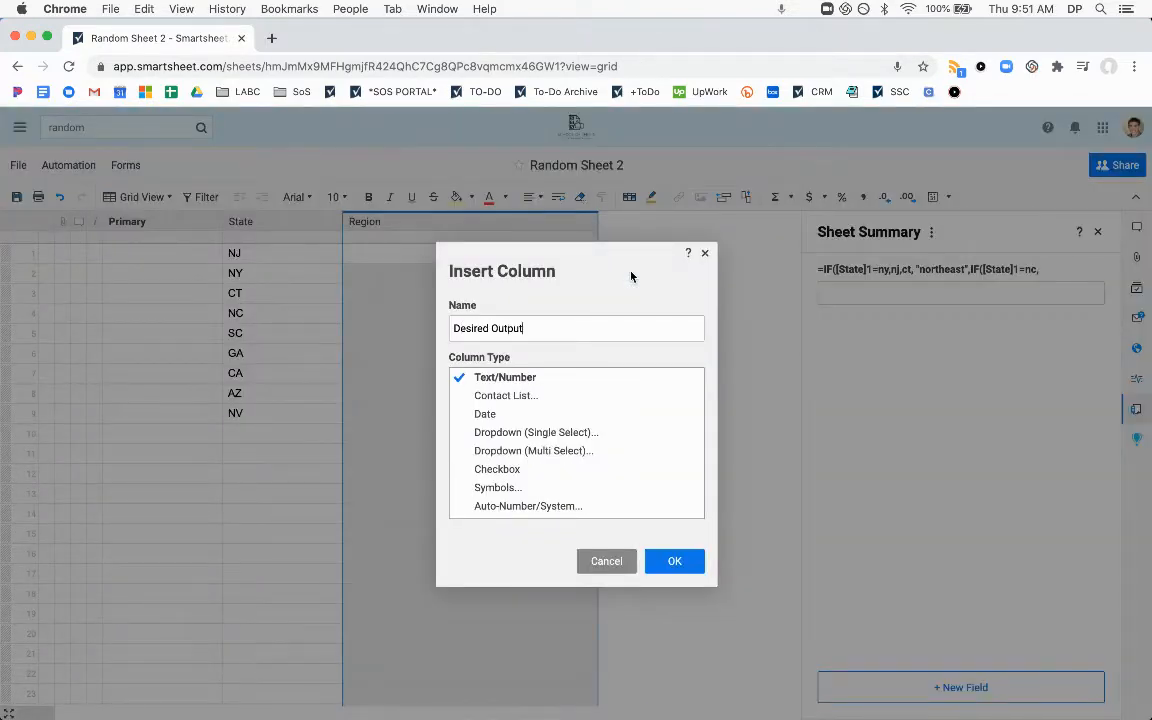
key(Return)
Step: Fill the Desired Output cells of rows 1 to 3 with Northeast
click(681, 256)
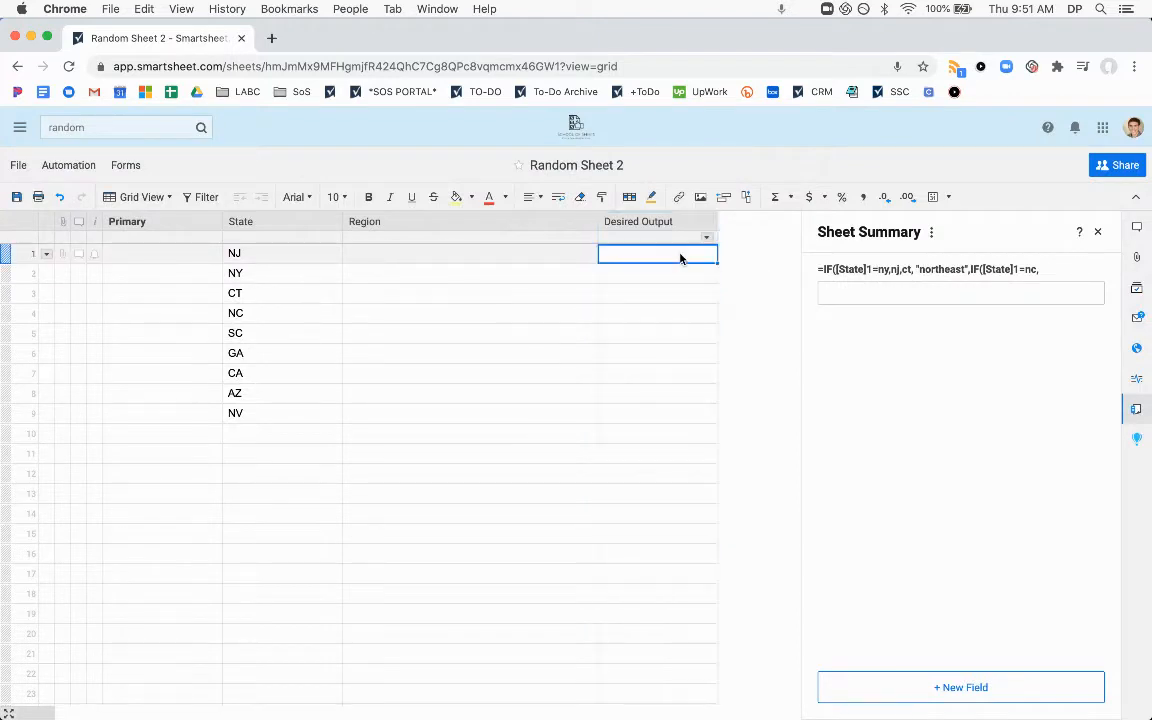
text(Northeast)
key(Return)
key(ctrl+c)
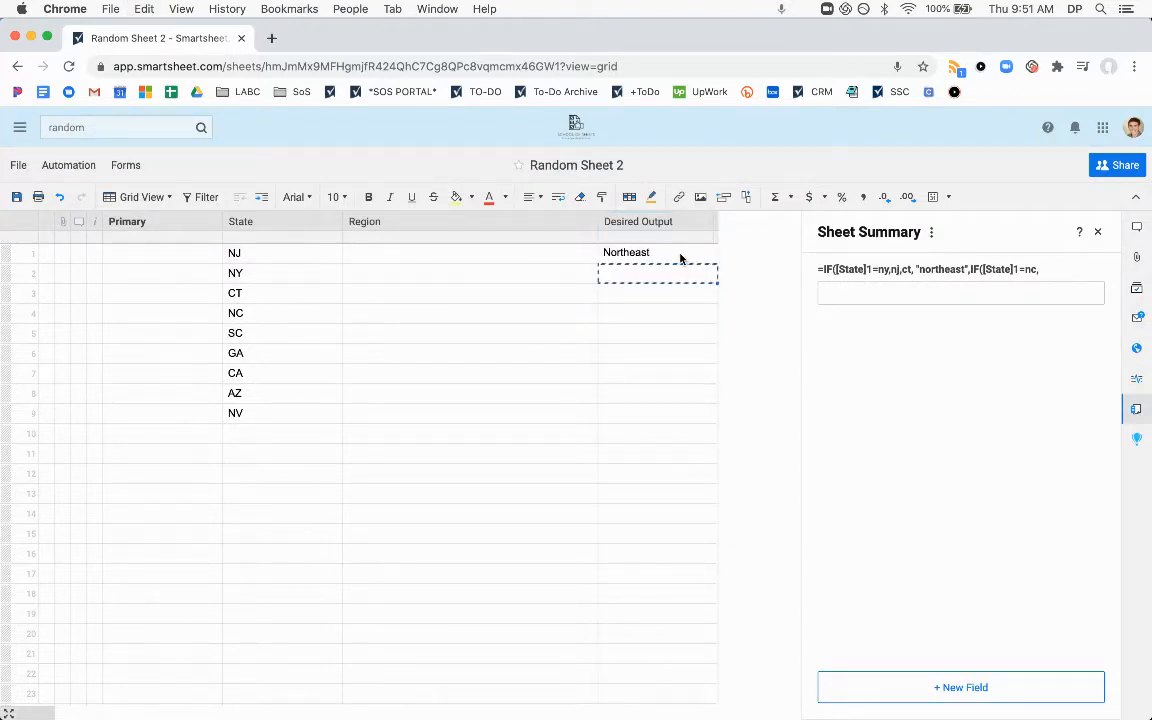
click(680, 257)
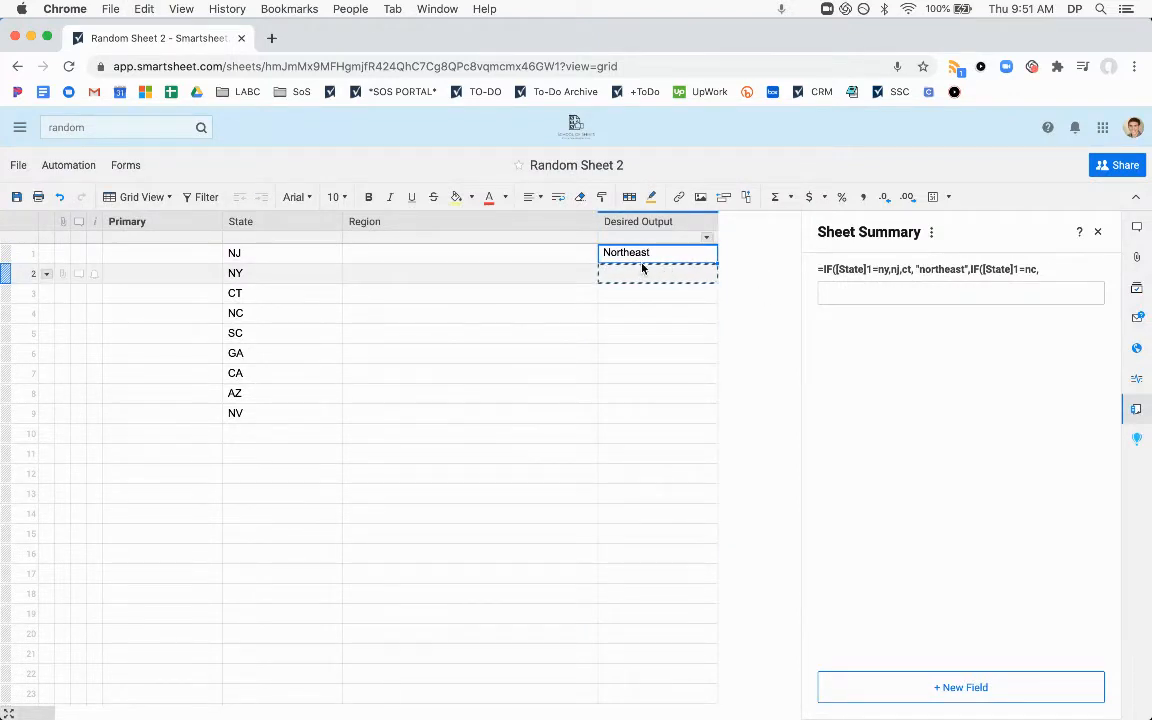
key(ctrl+c)
key(shift+Down)
key(shift+Down)
key(ctrl+v)
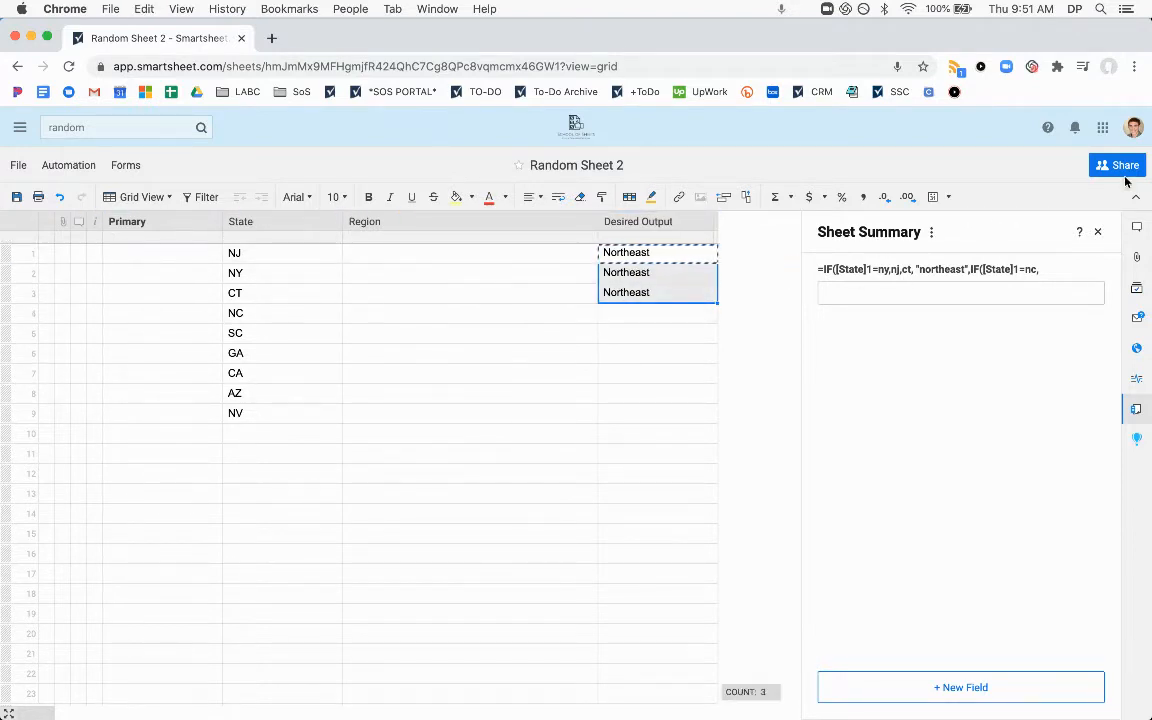
Step: Fill the Desired Output cells of rows 4 to 6 with Southeast
click(668, 315)
text(Southeast)
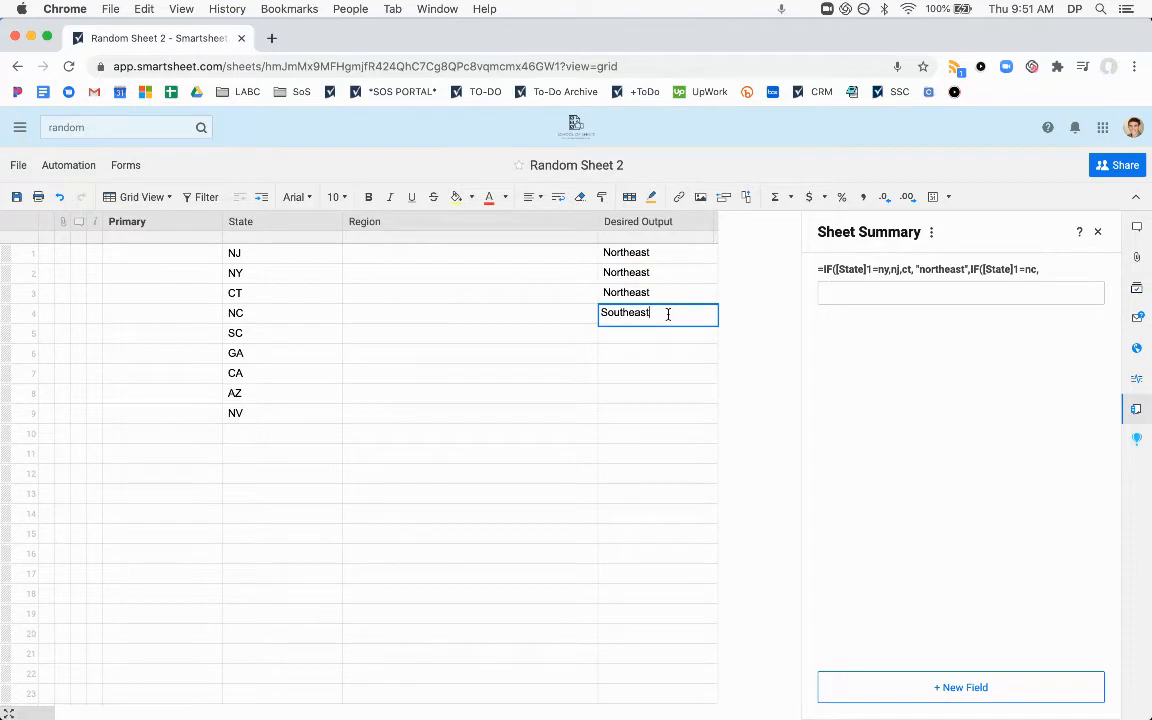
key(Return)
click(668, 314)
key(ctrl+c)
key(Down)
key(shift+Down)
key(ctrl+v)
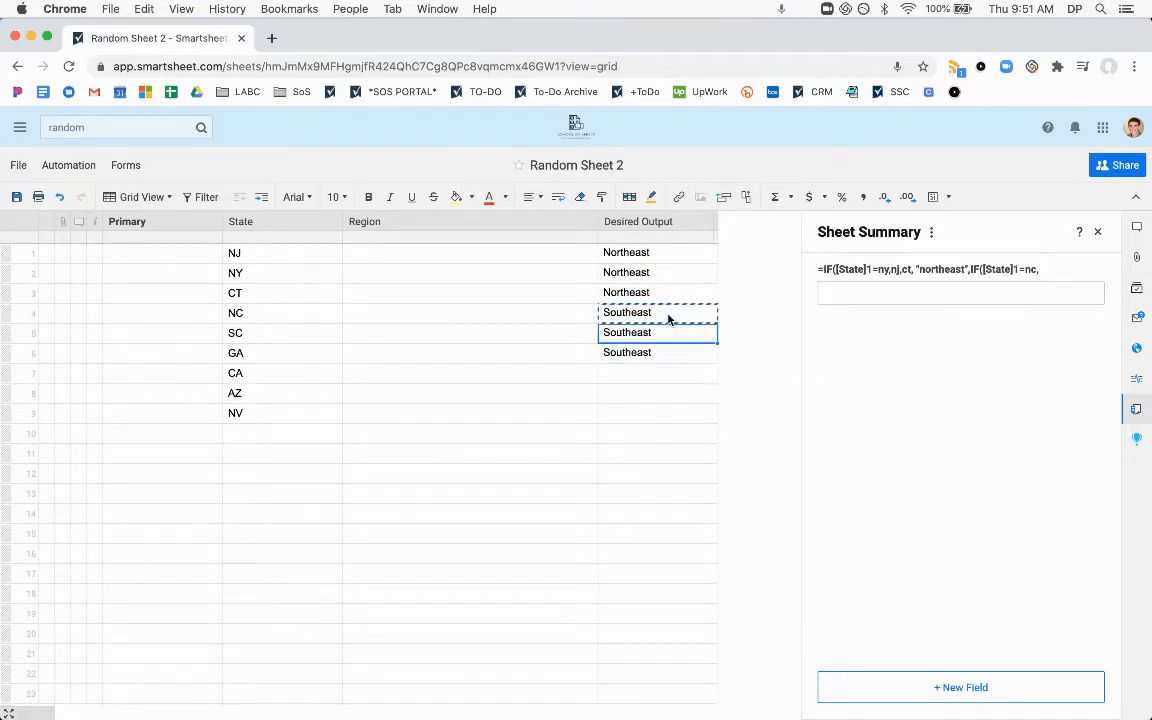
Step: Fill the Desired Output cells of rows 7 to 9 with West
key(Down)
text(West)
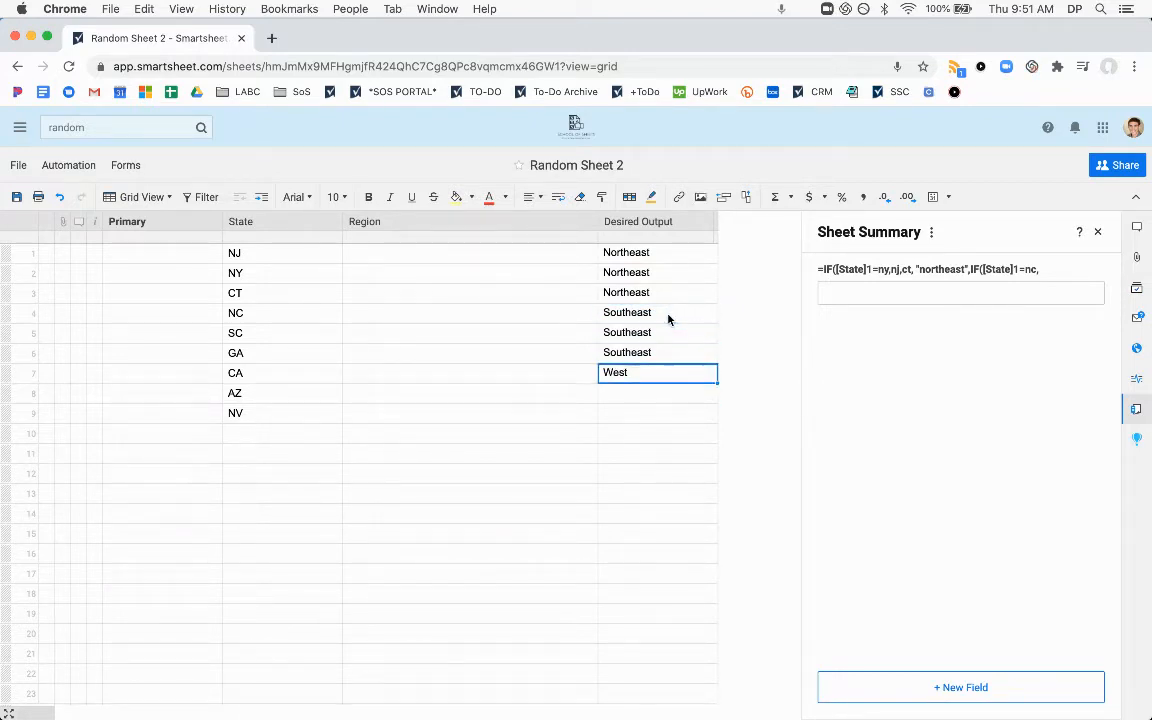
key(Return)
key(Up)
key(ctrl+c)
key(Down)
key(shift+Down)
key(ctrl+v)
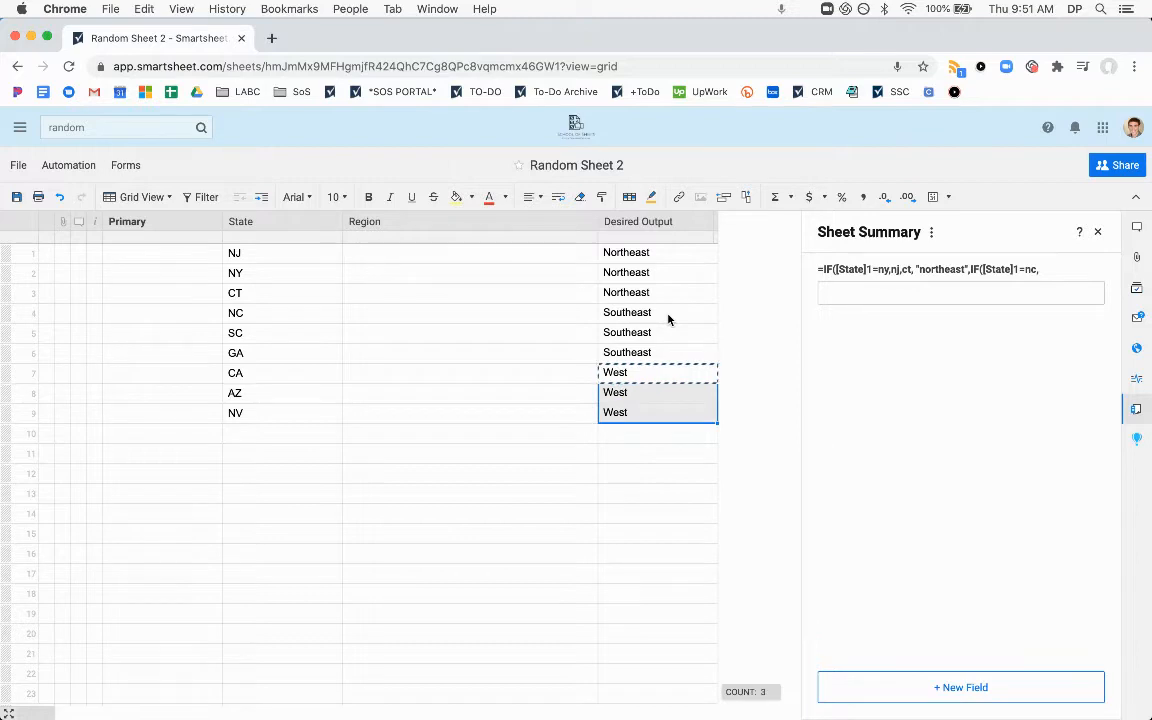
Step: Begin a new formula in row 1's Region cell with =IF(State@row, referencing the current row's State
click(463, 257)
text(=)
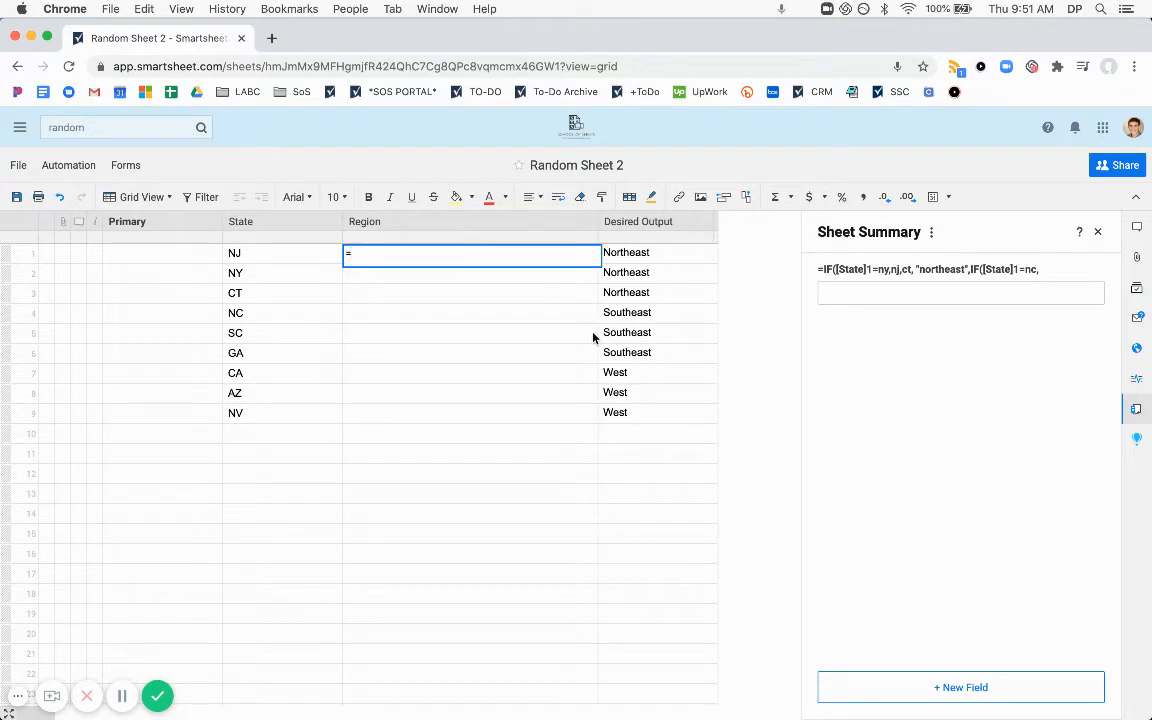
text(IF()
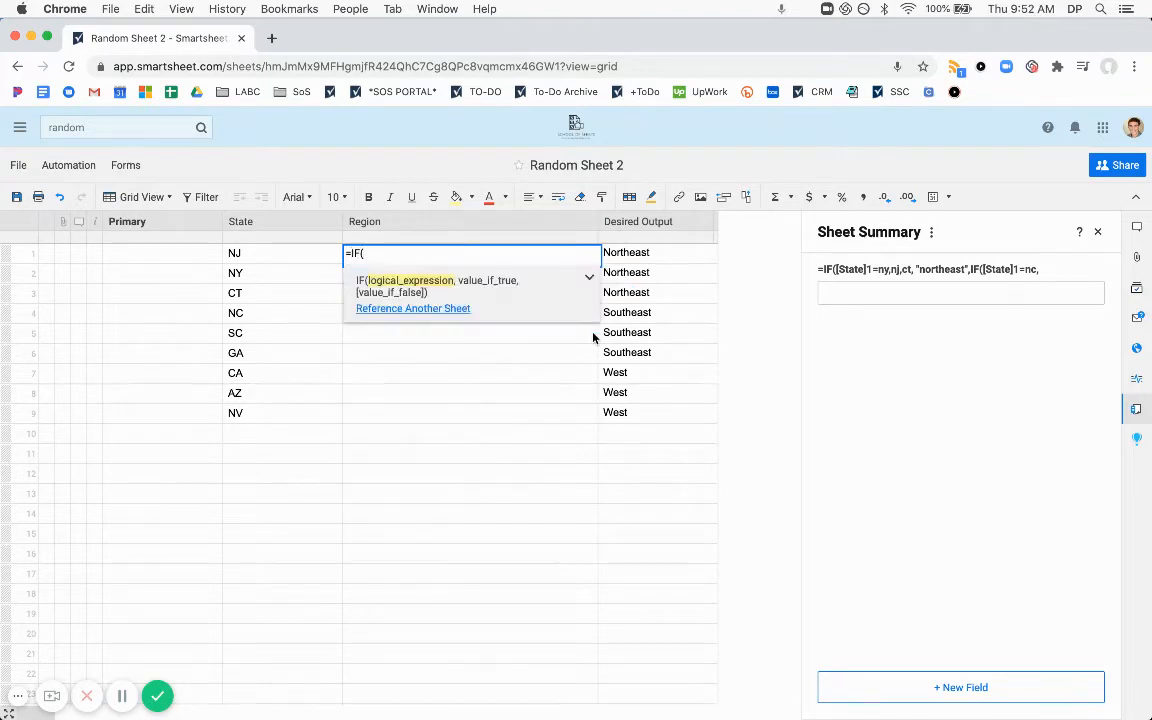
click(280, 258)
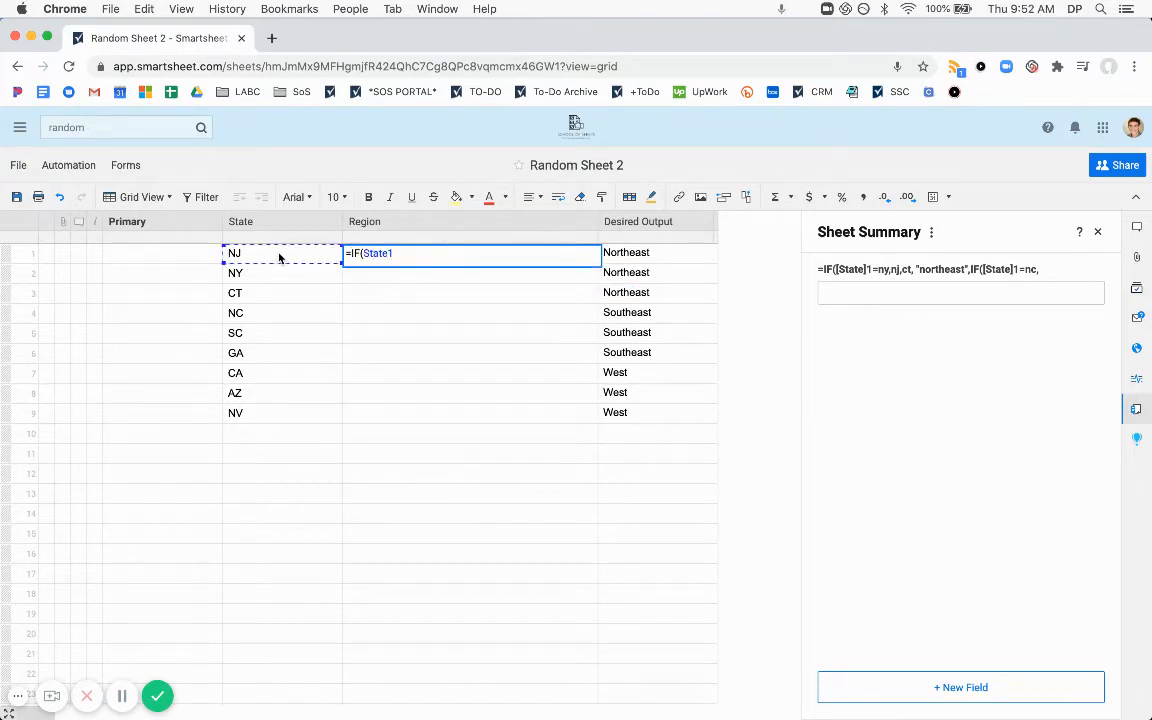
key(BackSpace)
text(@row)
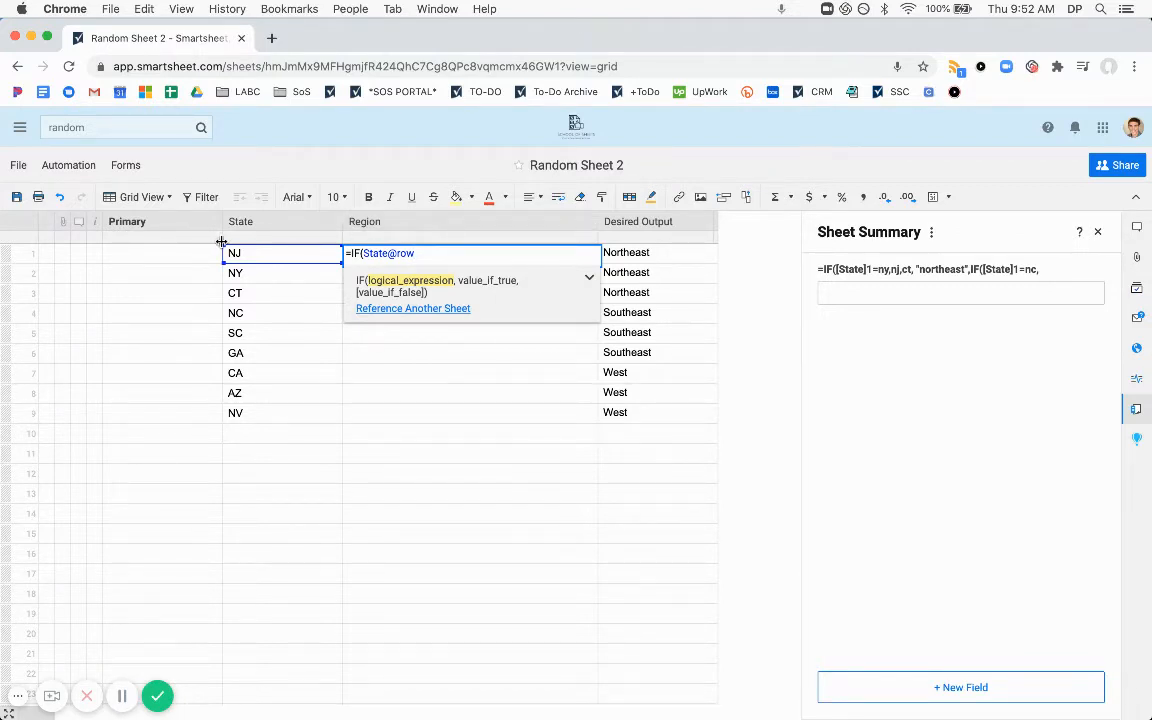
click(121, 695)
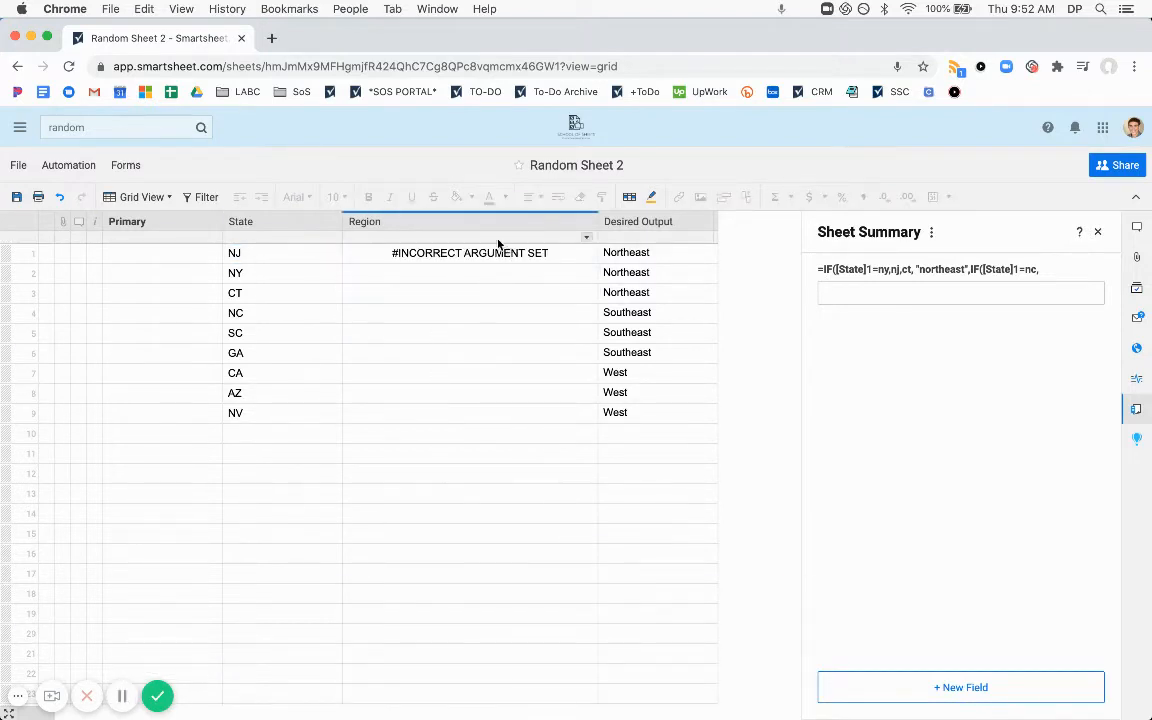
Step: Extend row 1's Region formula to =IF(State@row = "NY", "Northeast", IF(
click(481, 254)
double_click(481, 254)
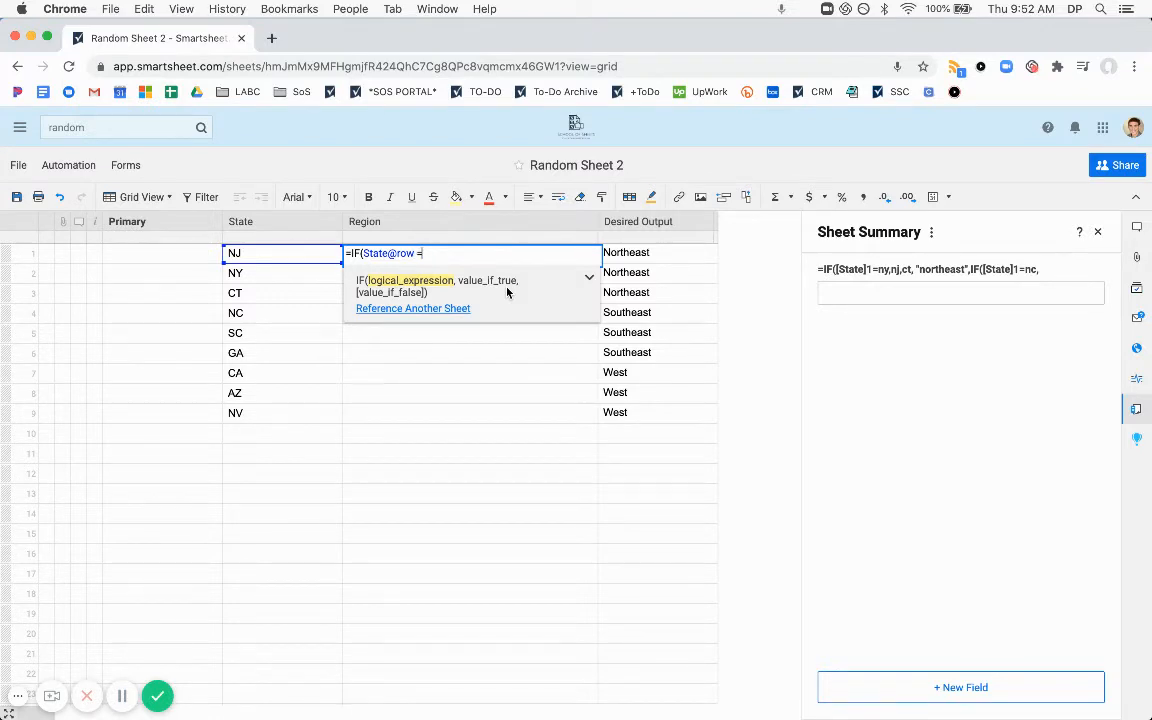
text(= "NY", "N)
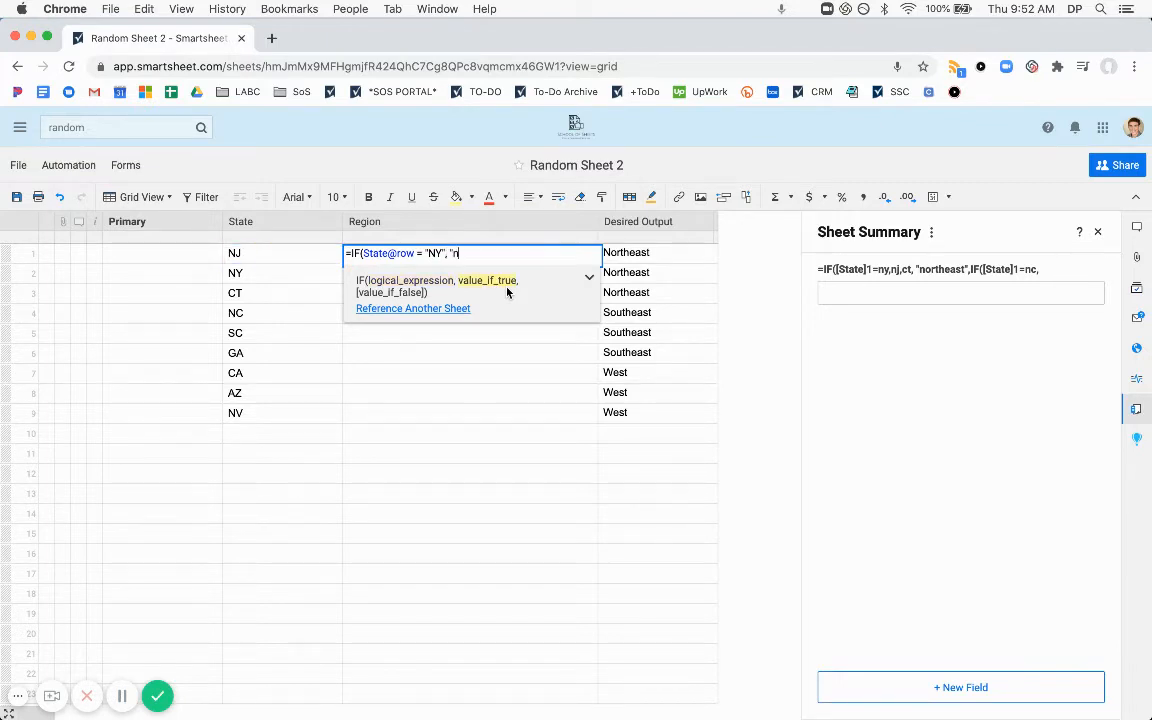
text(ortheast", IF()
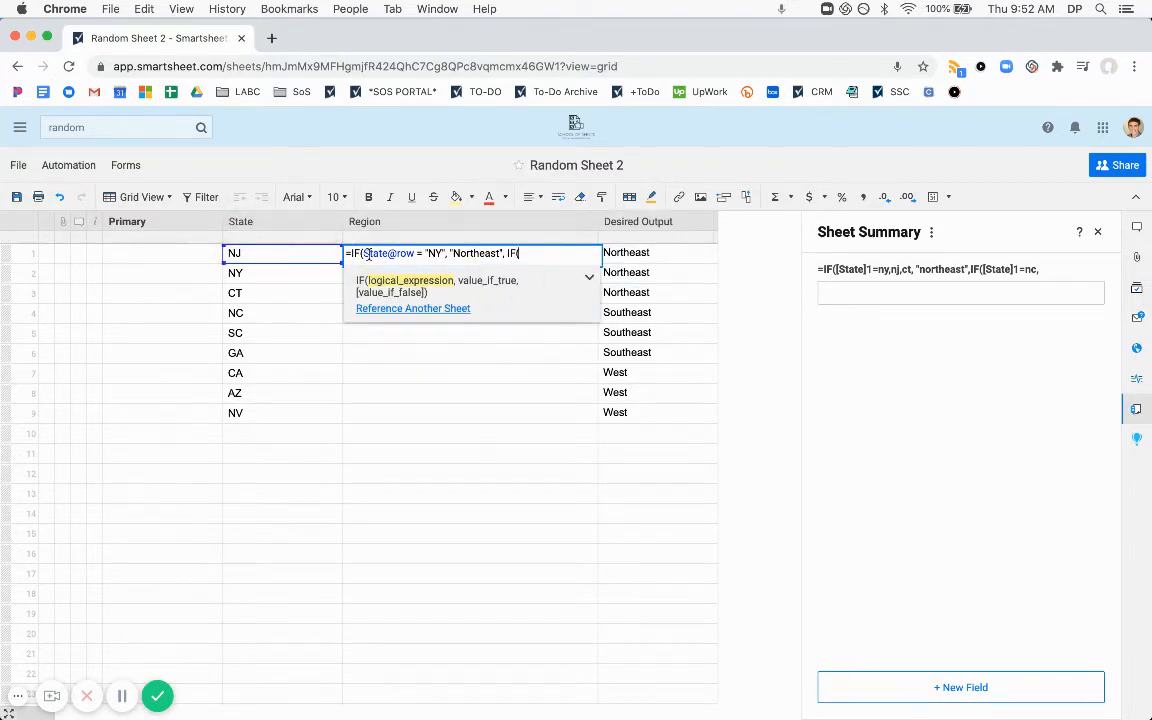
Step: Append a copy of the State@row = "NY", "Northeast", IF( segment to the formula and change the copy's state to NJ
drag(364, 257, 465, 256)
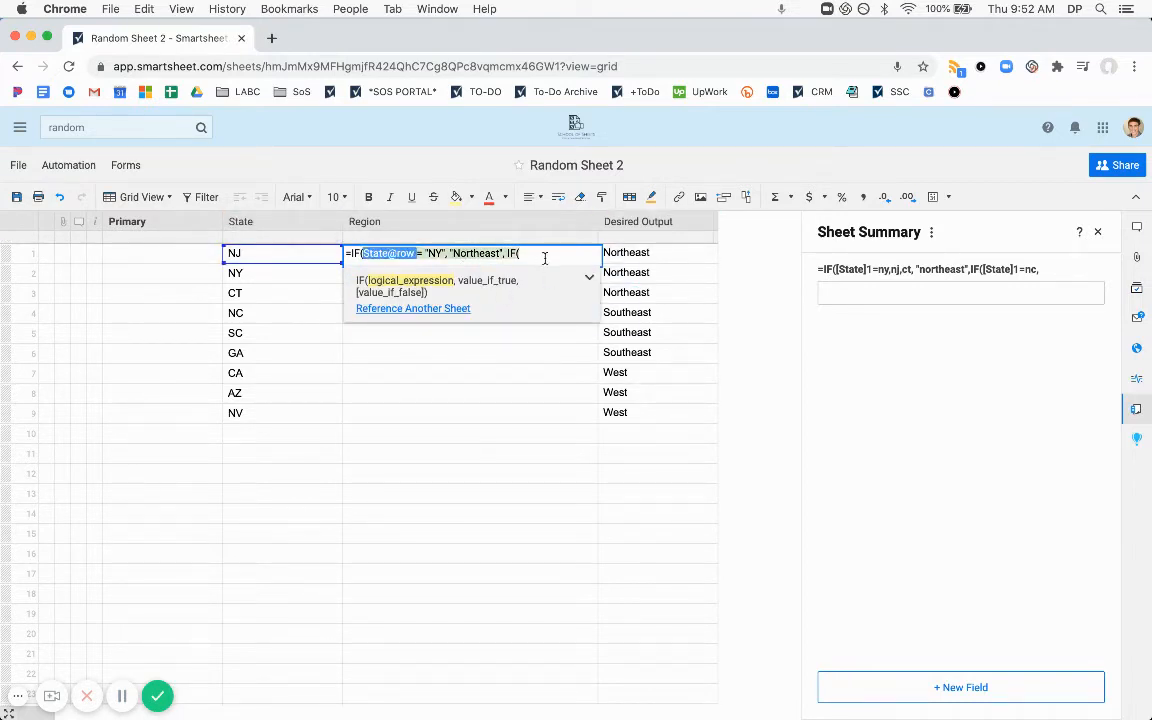
key(ctrl+c)
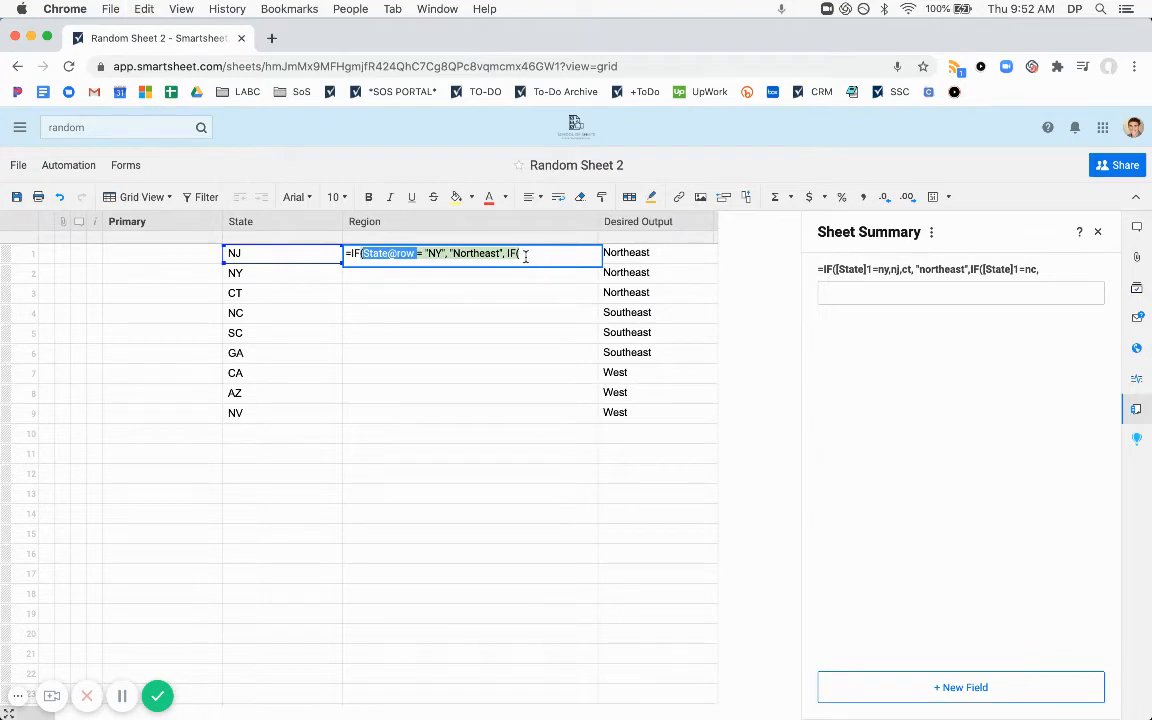
key(End)
key(ctrl+v)
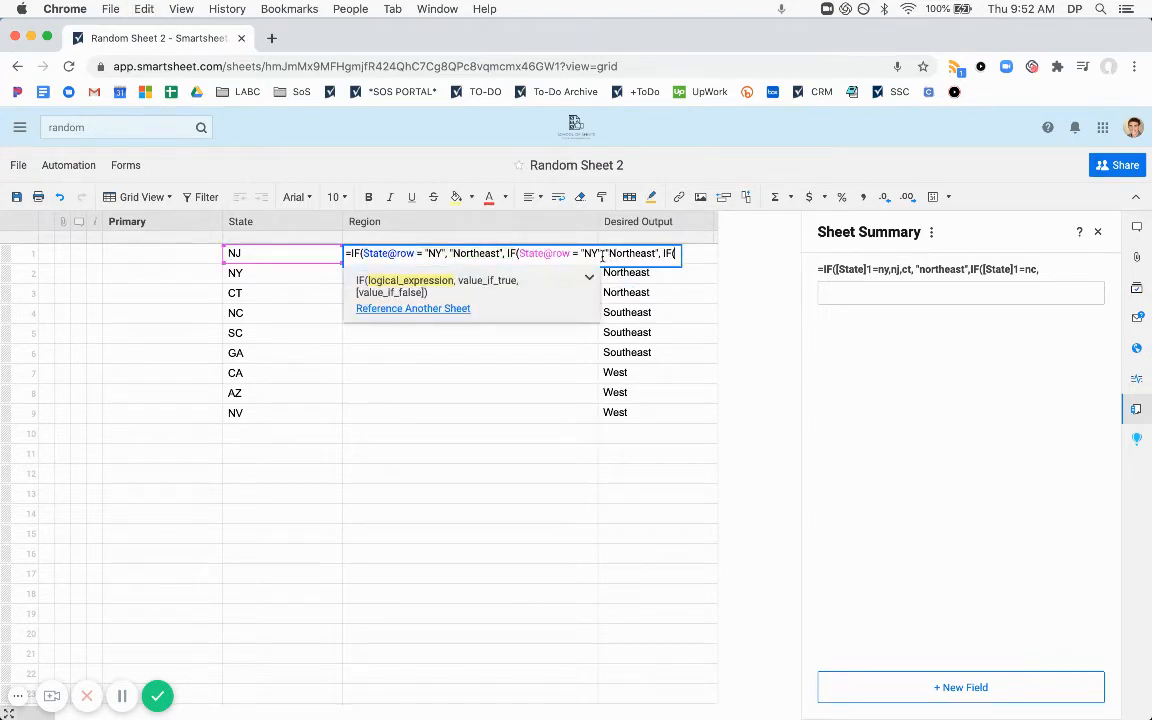
click(594, 254)
key(BackSpace)
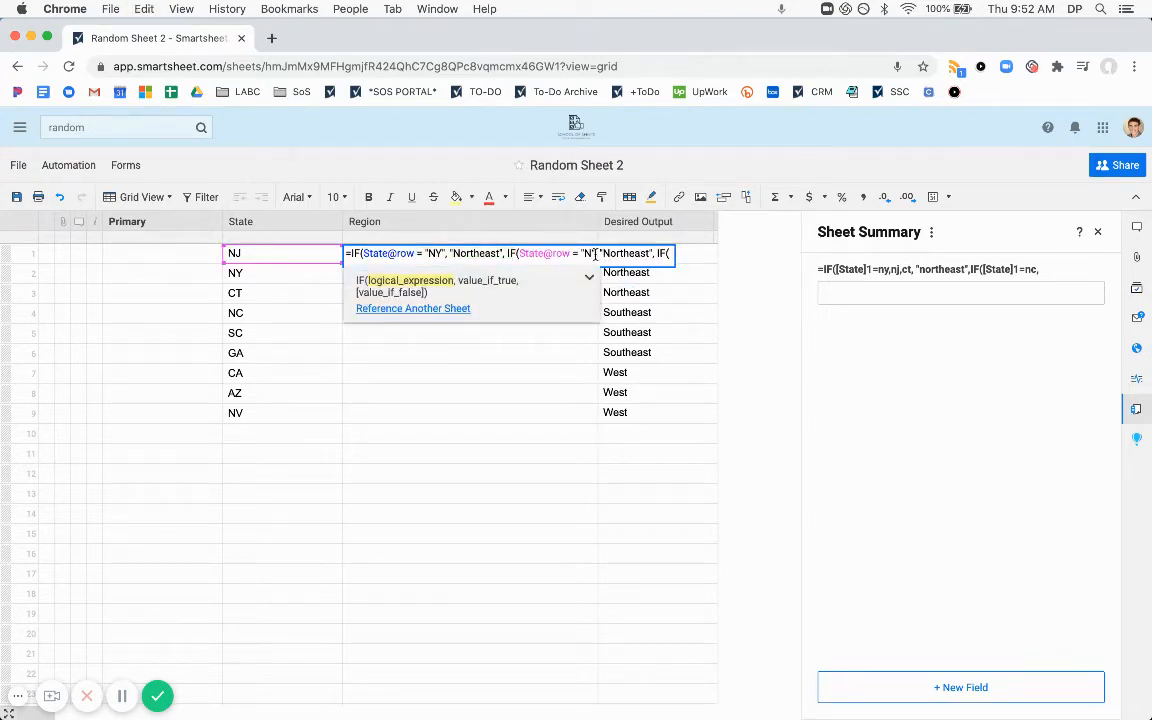
text(J)
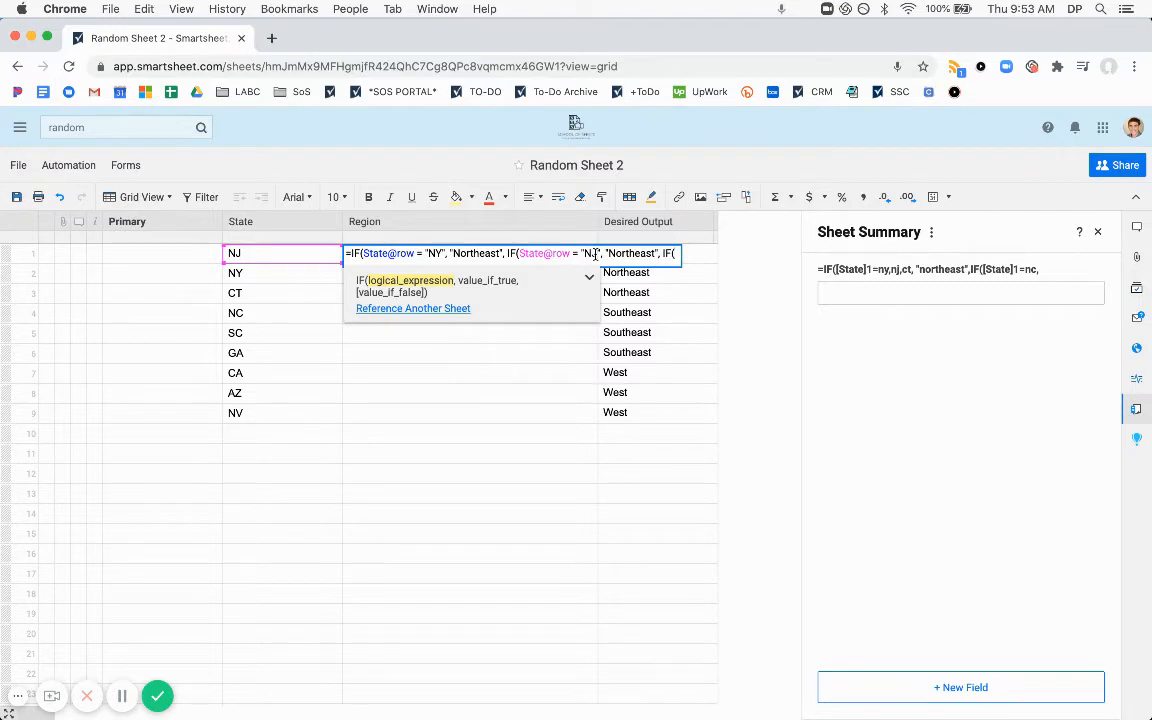
Step: Append a third copy of the copied State@row segment to the formula and change its state to CT
click(675, 253)
key(cmd+v)
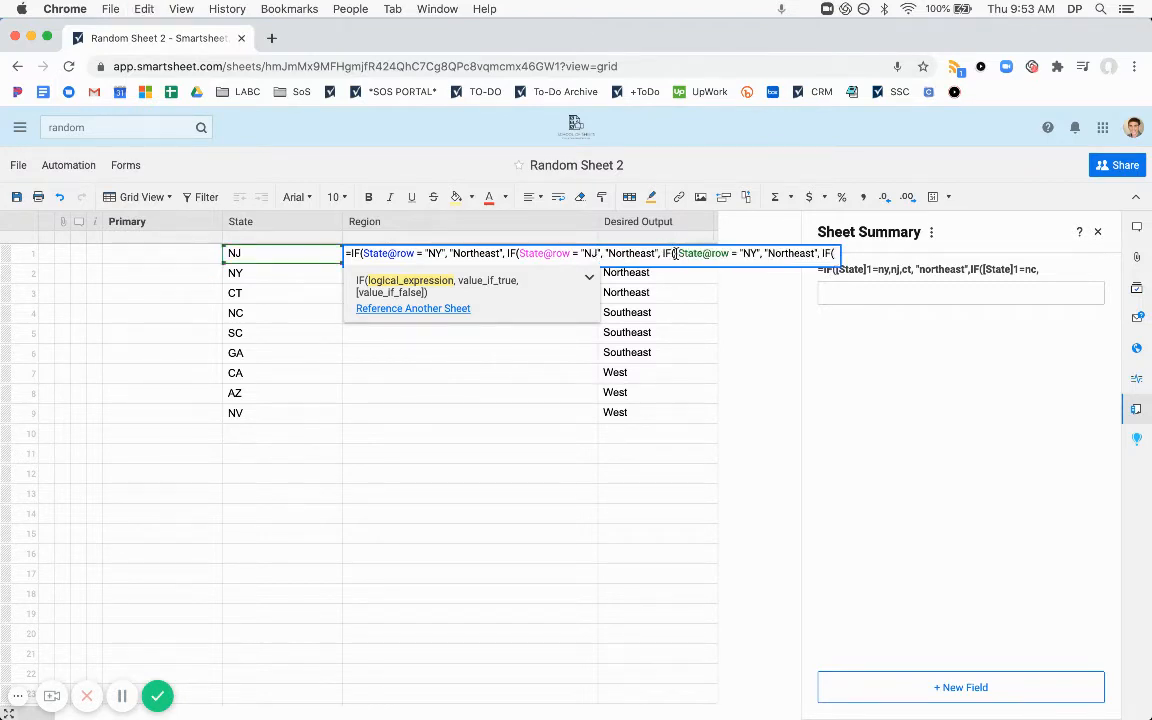
key(Left)
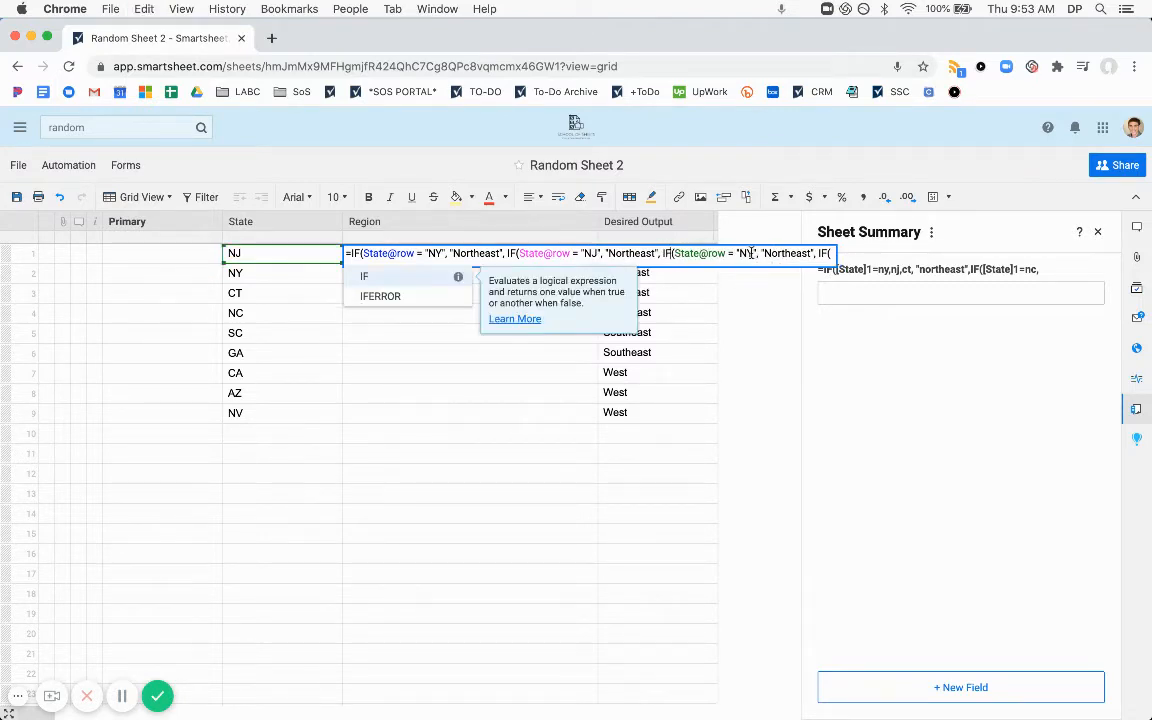
click(751, 253)
key(BackSpace)
key(BackSpace)
text(C)
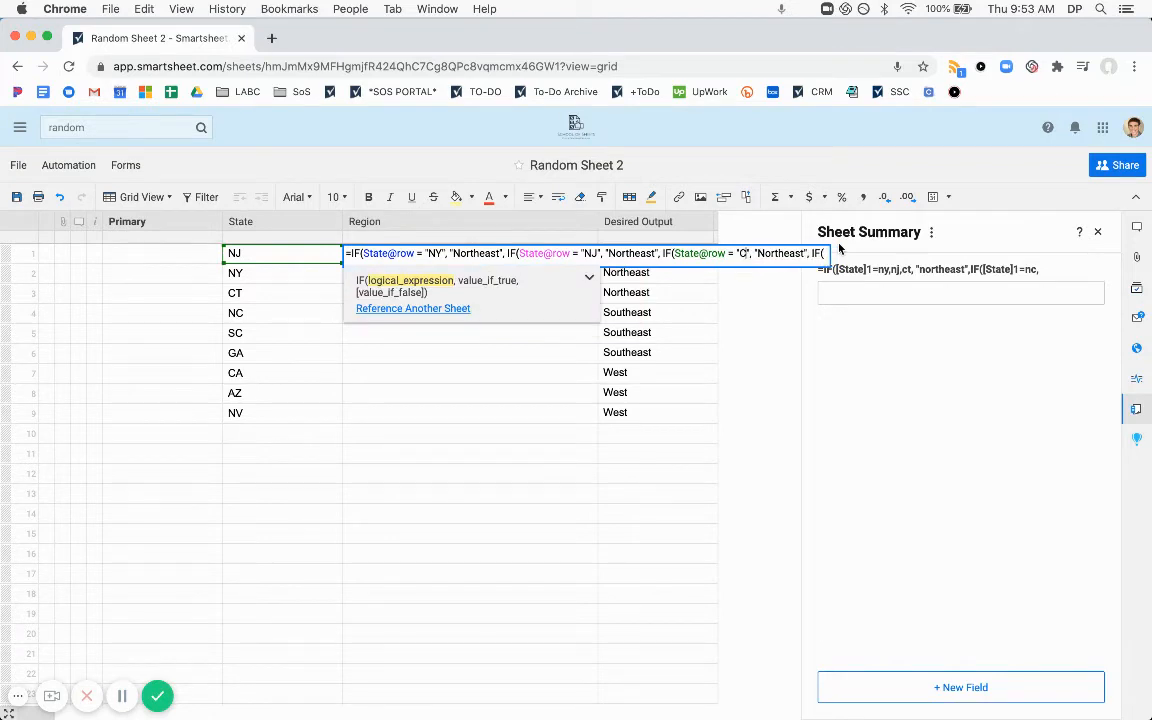
text(T)
Step: Remove the trailing comma and IF( from the formula so it ends after the CT condition's "Northeast"
key(super+Right)
key(BackSpace)
key(BackSpace)
key(BackSpace)
key(BackSpace)
key(BackSpace)
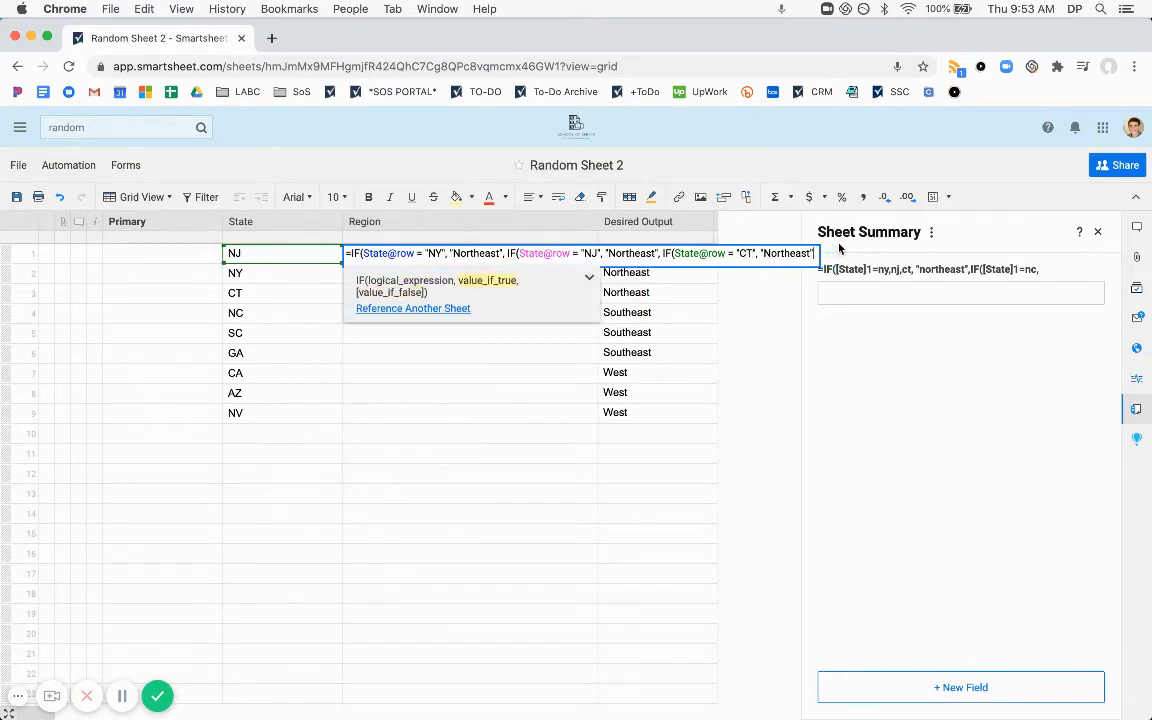
Step: Confirm the nested IF formula in row 1's Region cell and copy it down through row 9
key(Return)
key(Up)
key(ctrl+c)
key(shift+Down)
key(shift+Down)
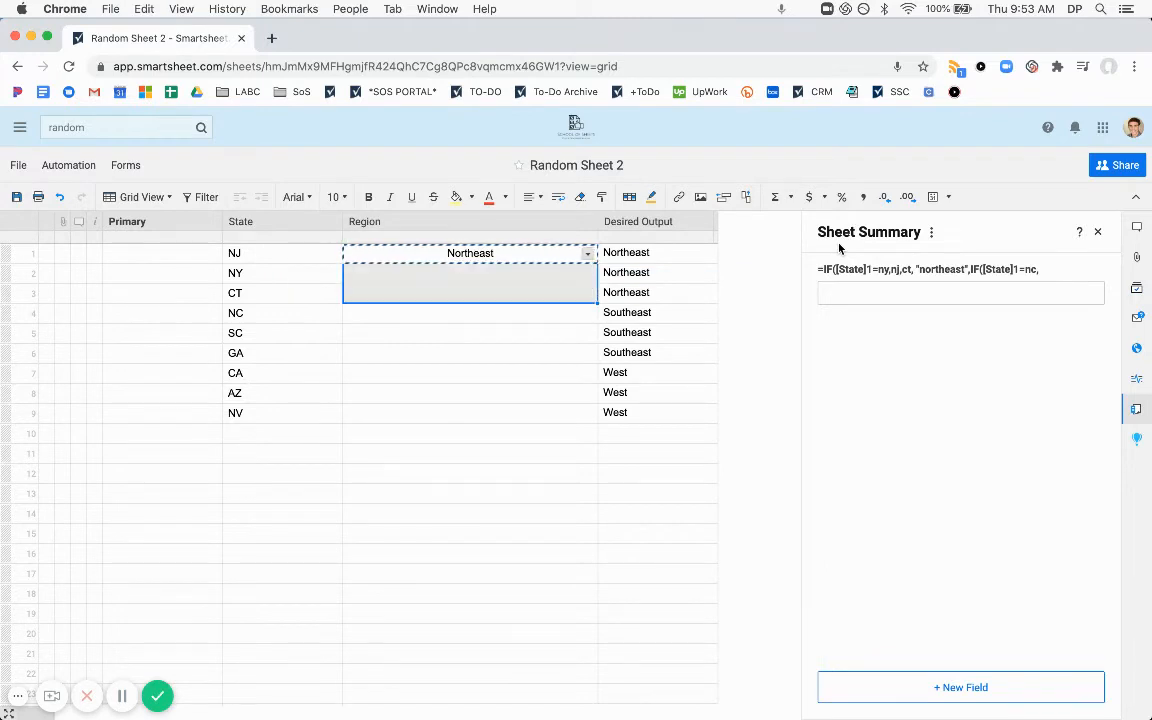
key(shift+Down)
key(shift+Down)
key(shift+Down)
key(shift+Down)
key(shift+Down)
key(shift+Down)
key(ctrl+v)
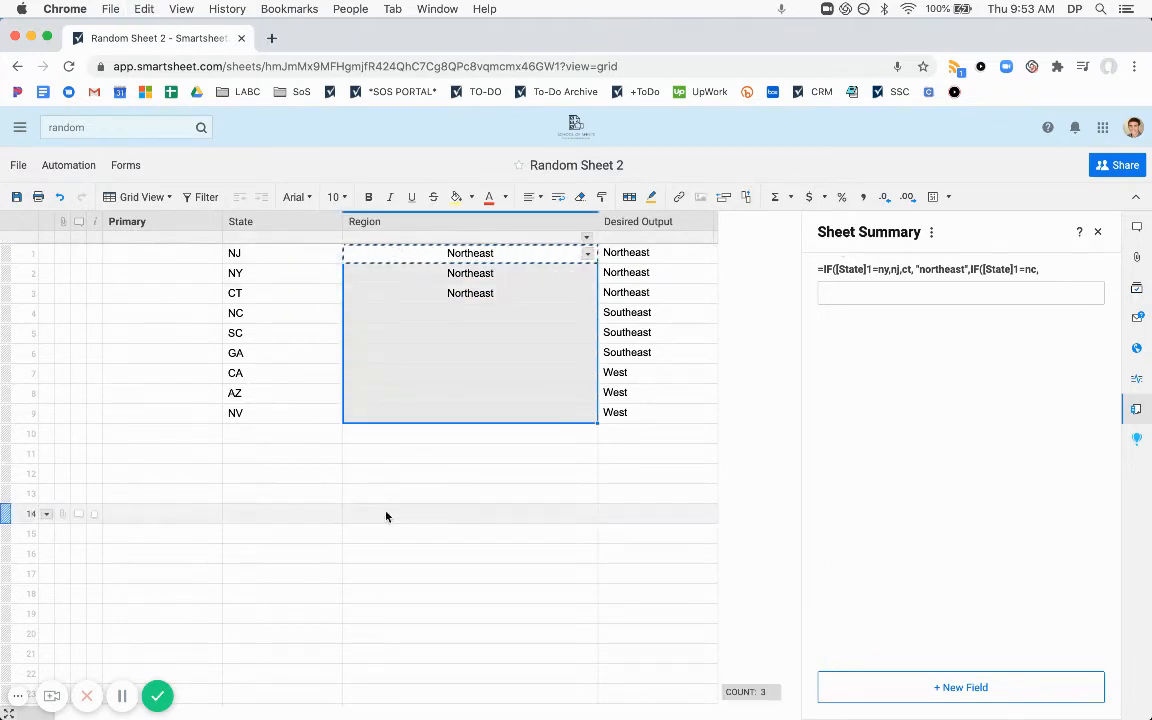
Step: Replace row 1's Region formula with the start of an OR-based one: =IF(OR(State@row="NY", State@row="NJ",
double_click(555, 253)
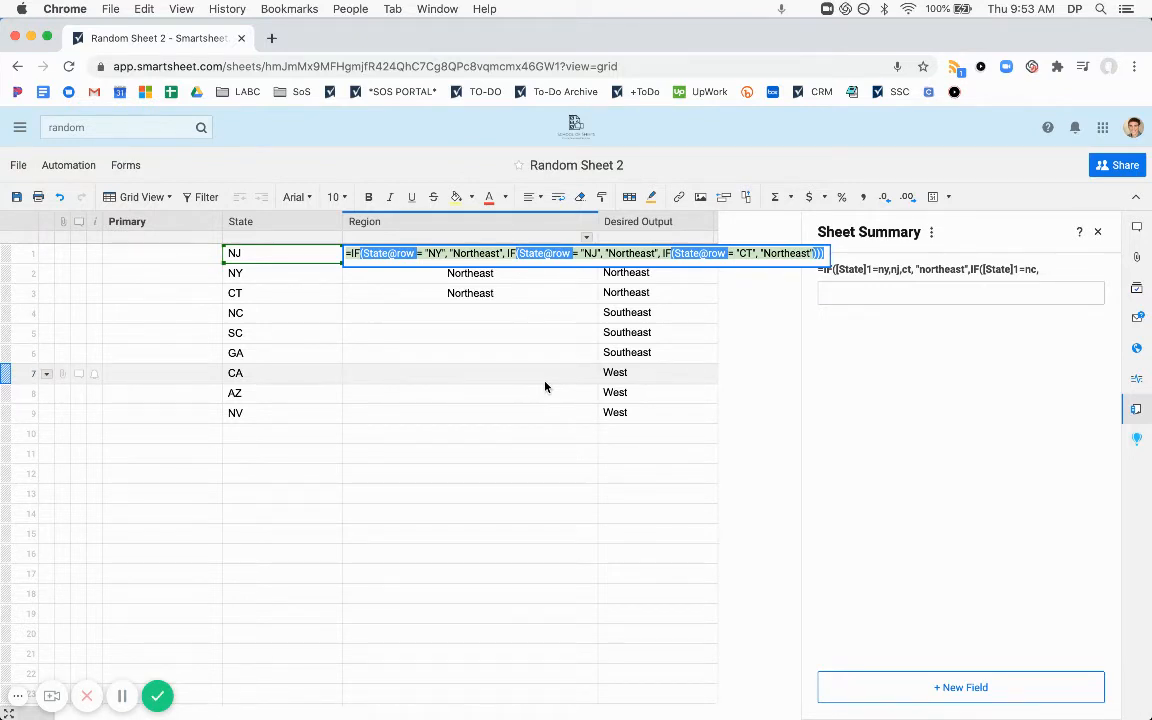
text(=IF()
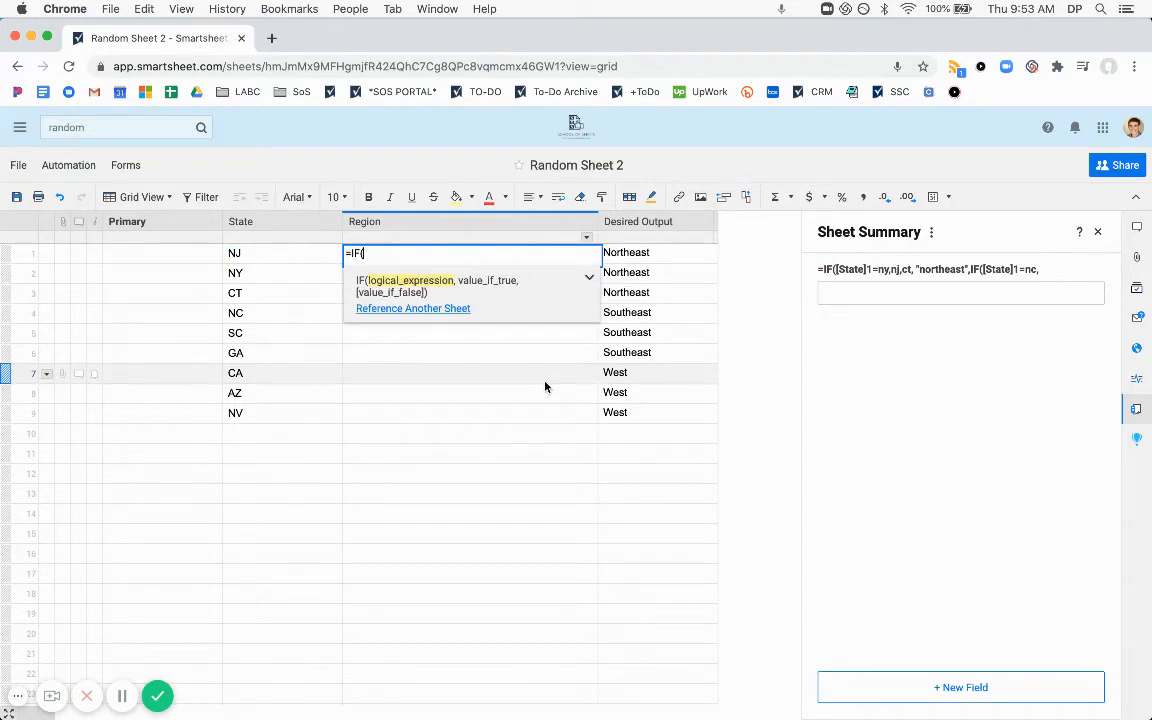
text(OR()
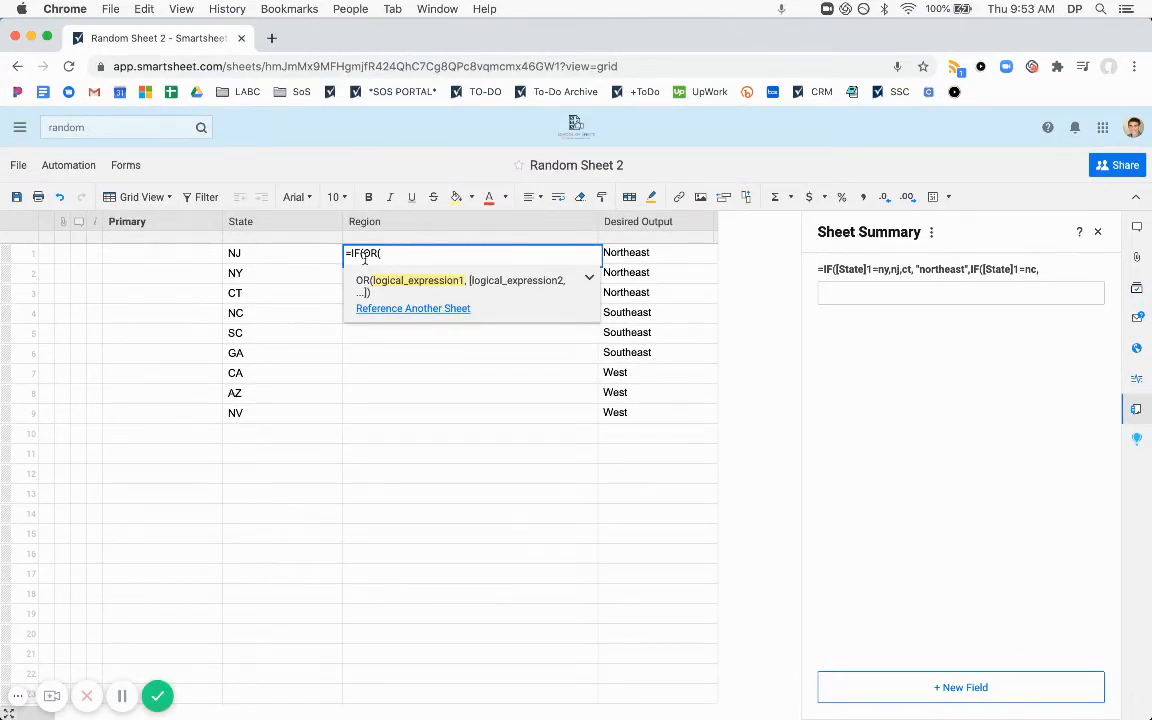
click(305, 258)
text(=)
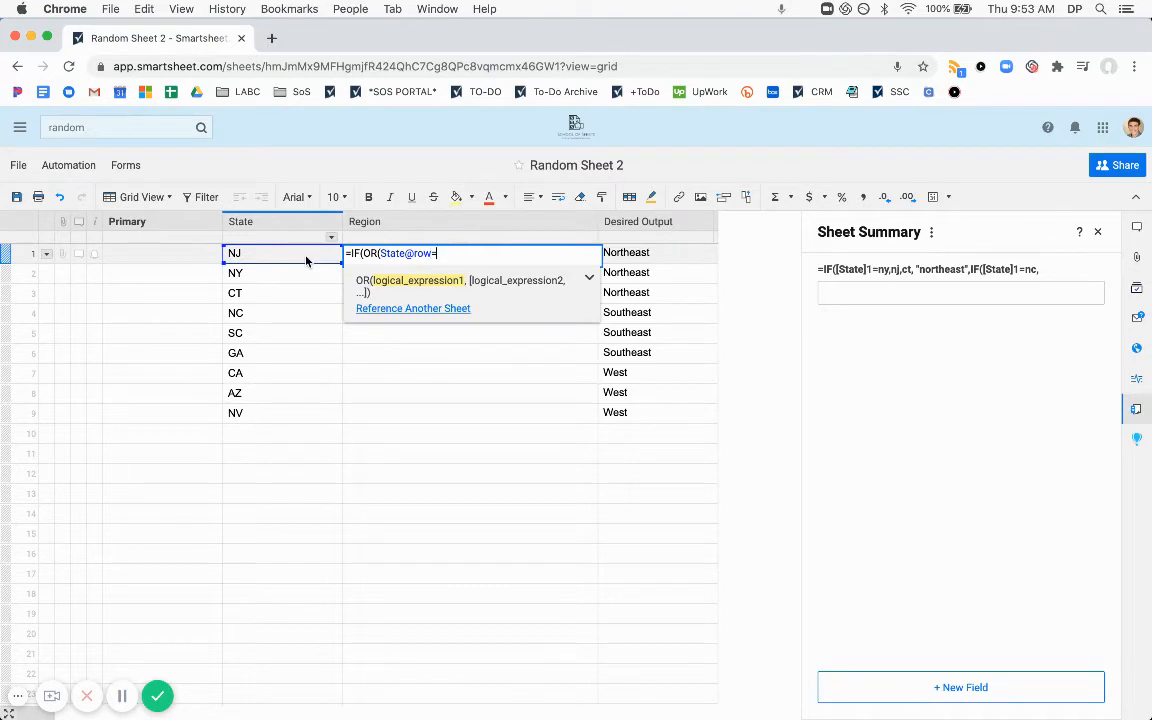
text("NY", State@row=")
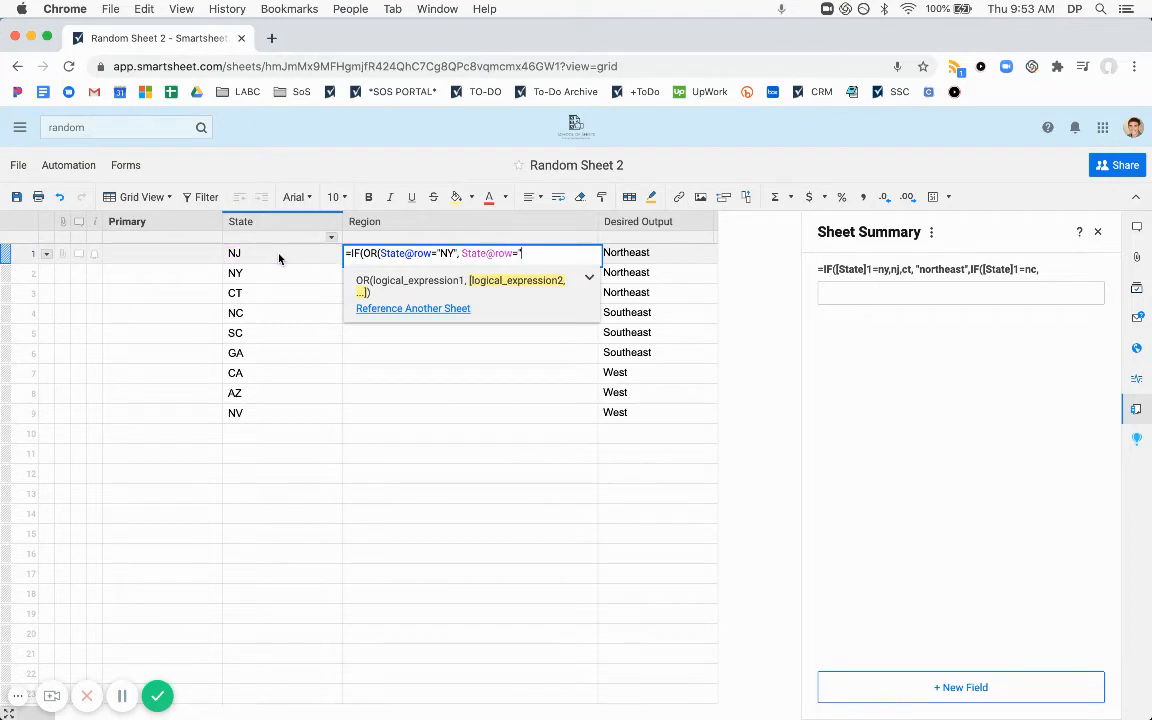
text(NJ",)
Step: Complete row 1's formula with State@row="CT"), "Northeast" and commit it
click(258, 257)
key(BackSpace)
text(@row=)
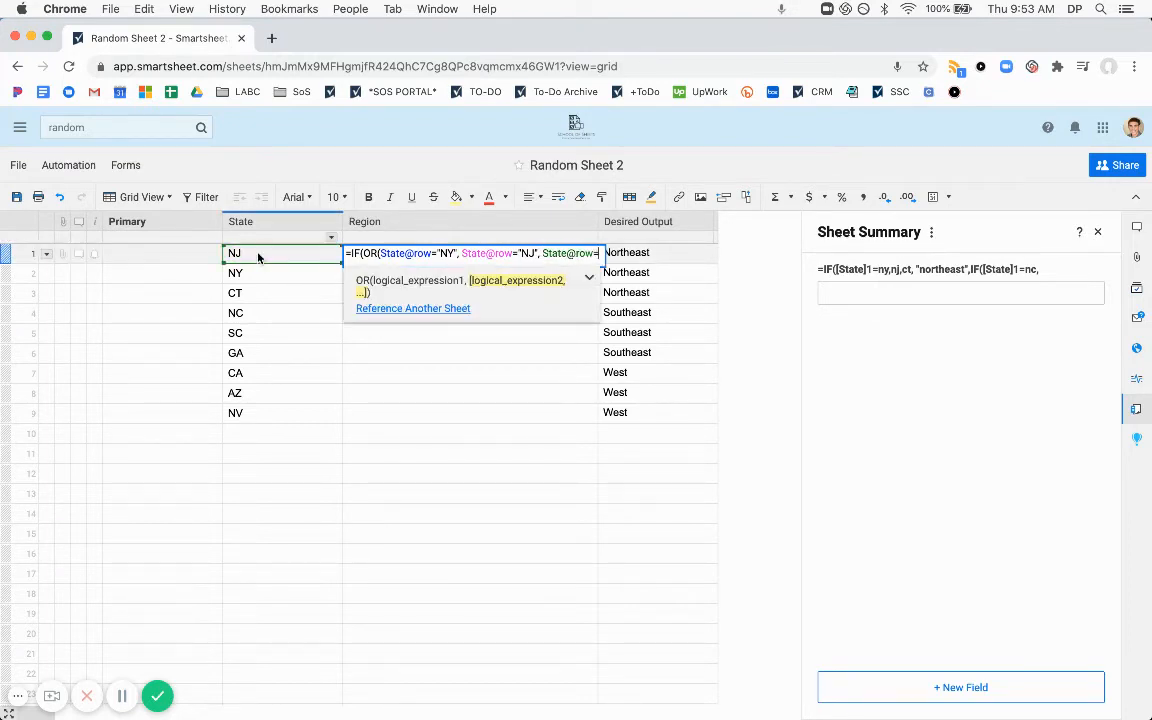
text("CT"))
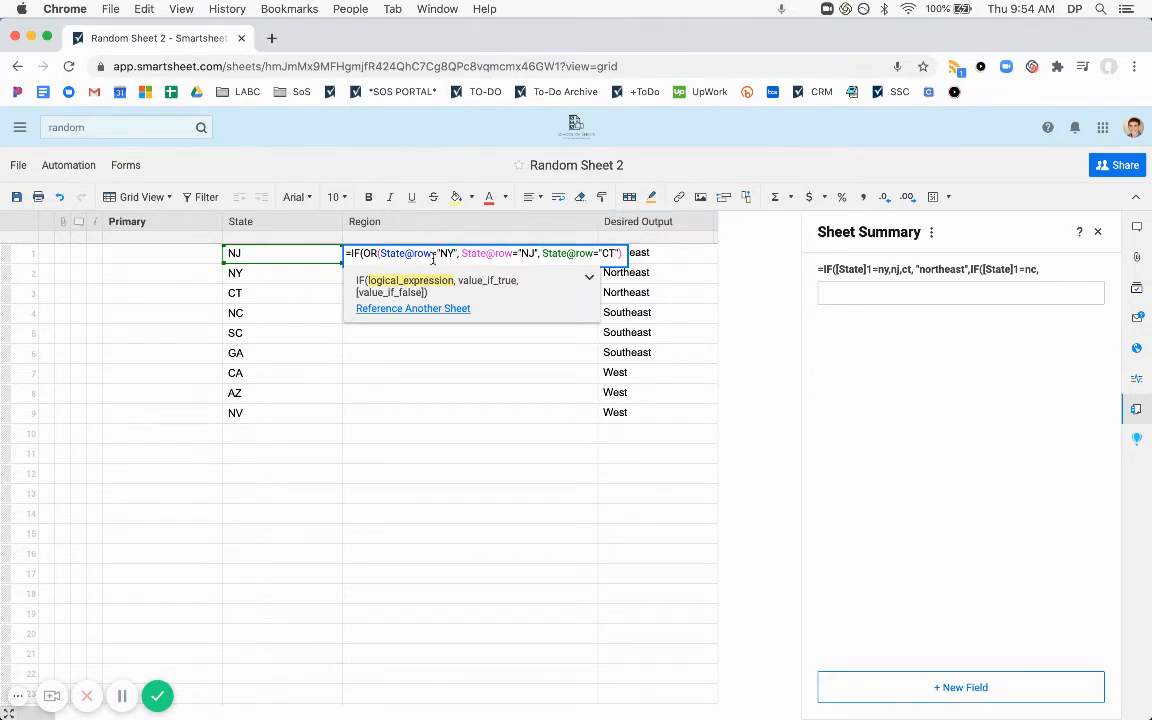
text(, "Northeas)
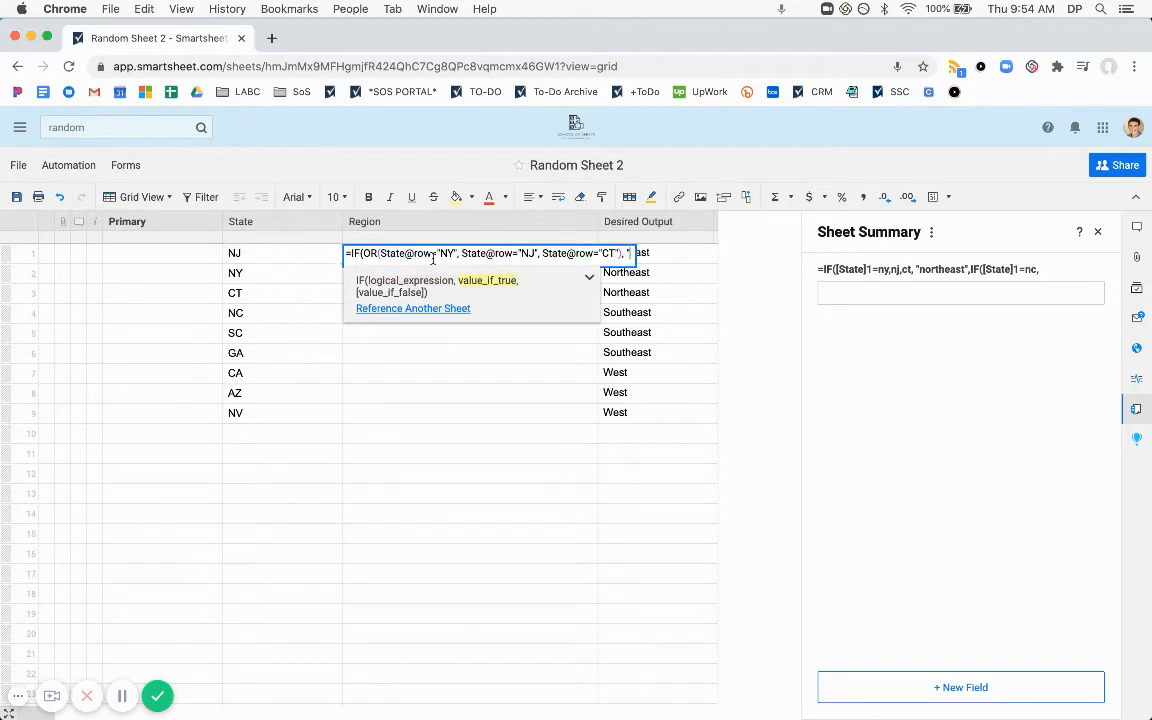
text(t")
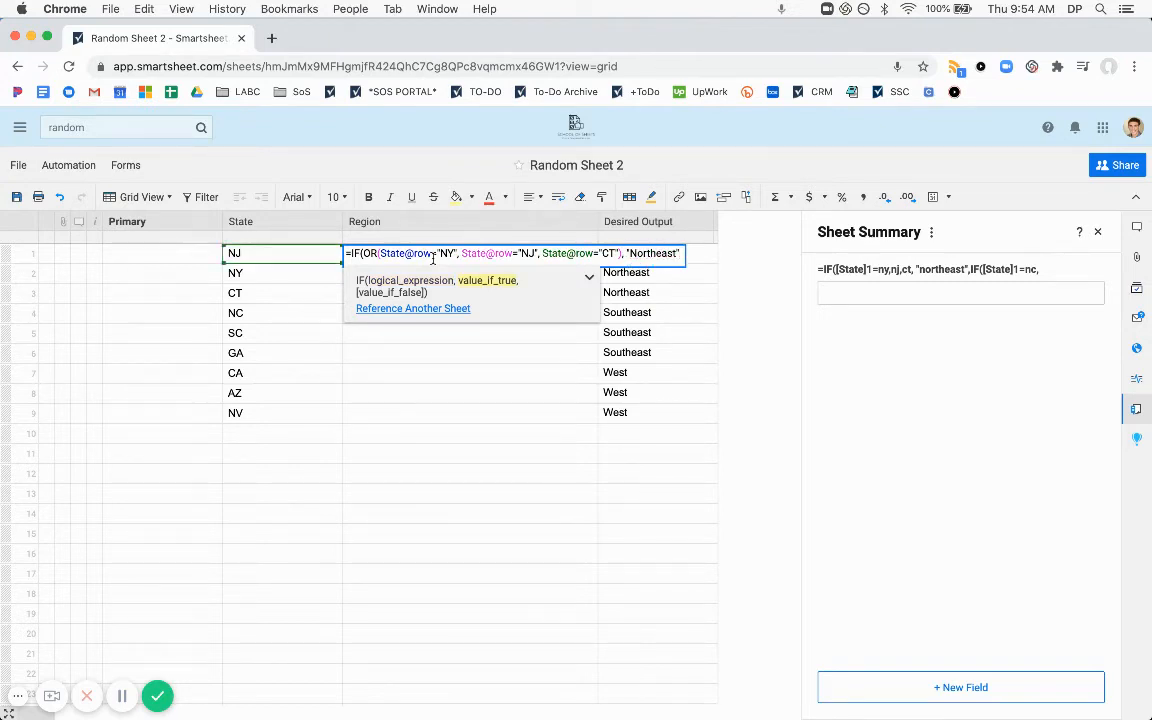
key(Return)
Step: Copy row 1's OR-based Region formula down the Region cells below it
click(433, 257)
key(ctrl+c)
key(shift+Down)
key(shift+Down)
key(shift+Down)
key(shift+Down)
key(shift+Down)
key(shift+Down)
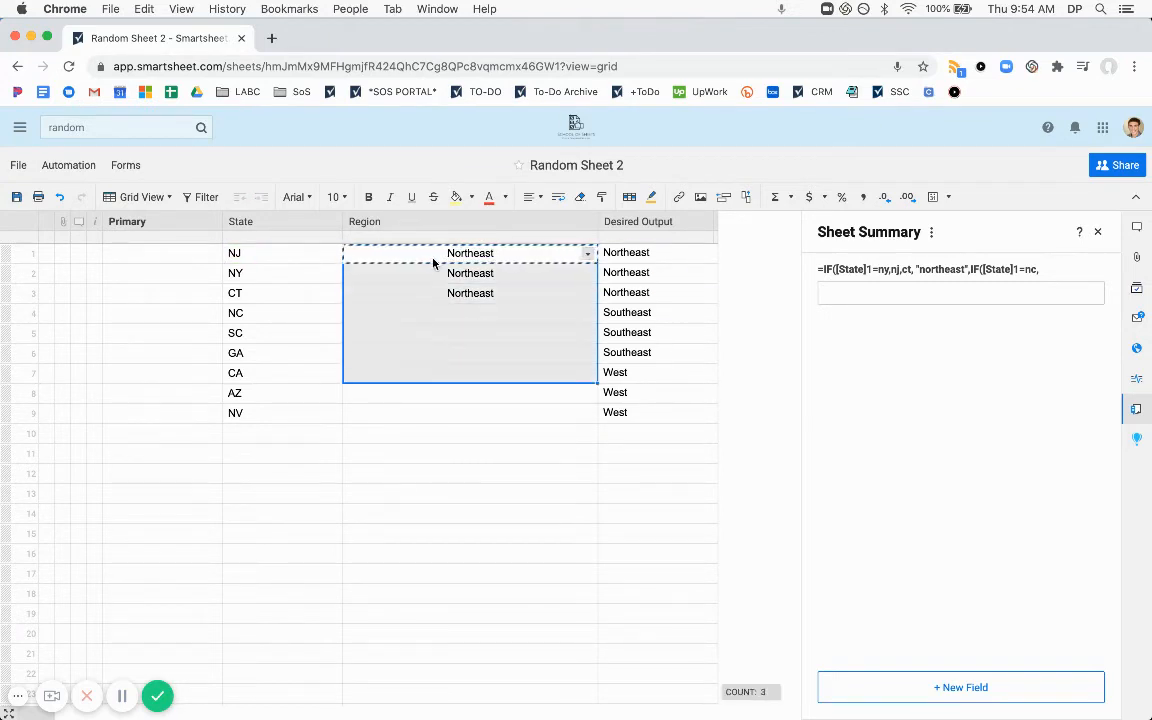
Step: In row 1's Region formula, append a comma and a copy of the whole IF(OR(...), "Northeast") segment as the value if false
click(491, 257)
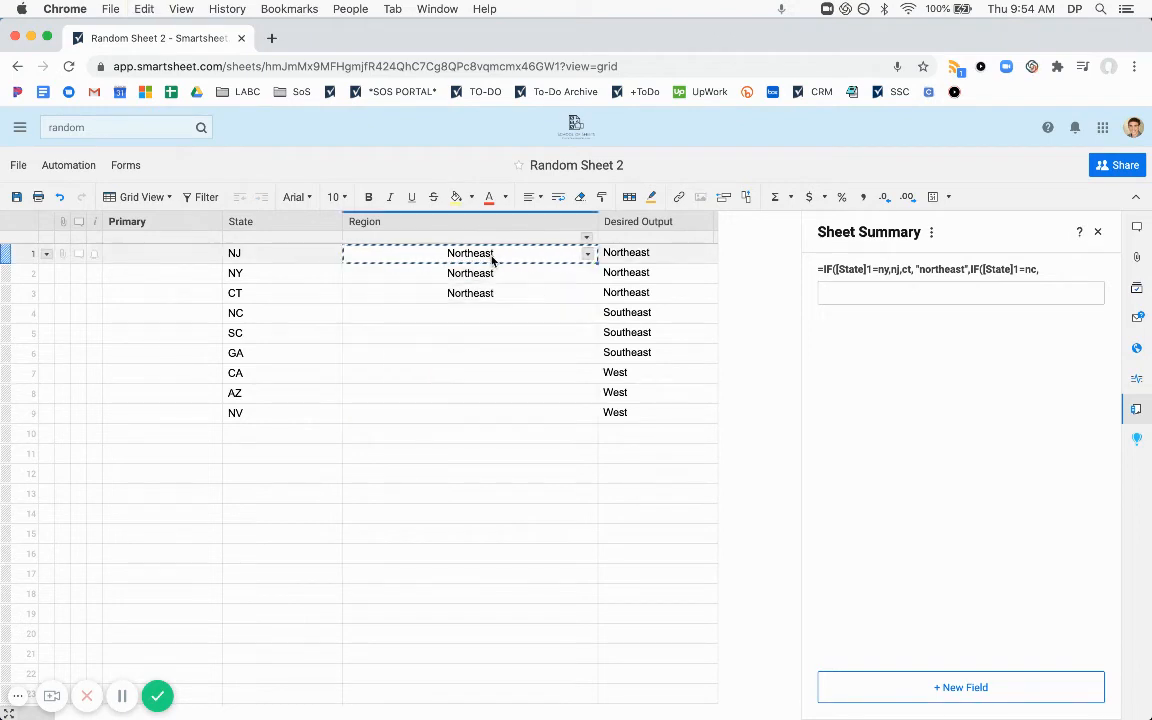
double_click(491, 257)
drag(351, 254, 606, 291)
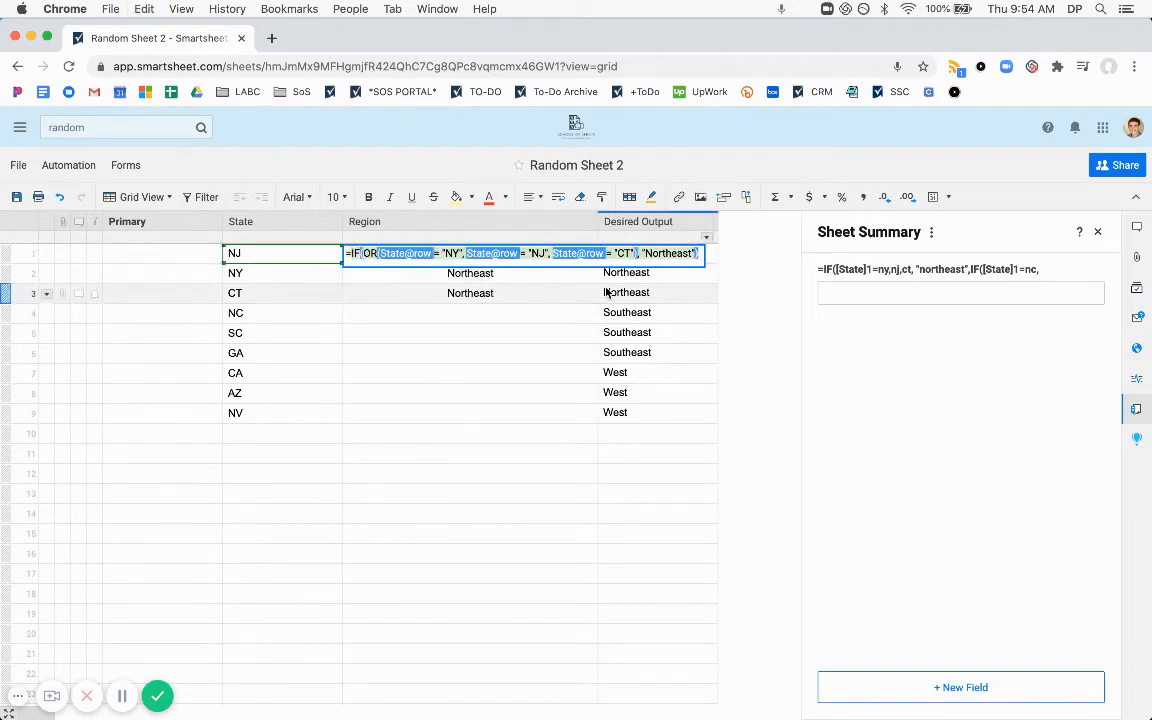
key(Right)
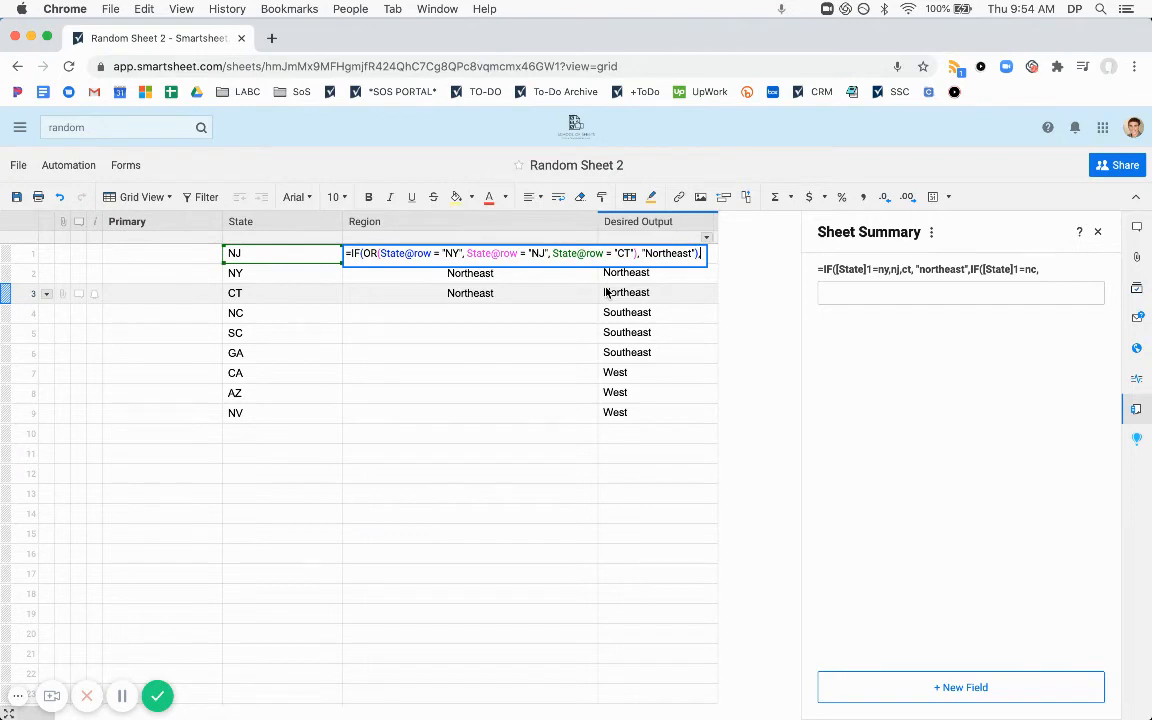
key(BackSpace)
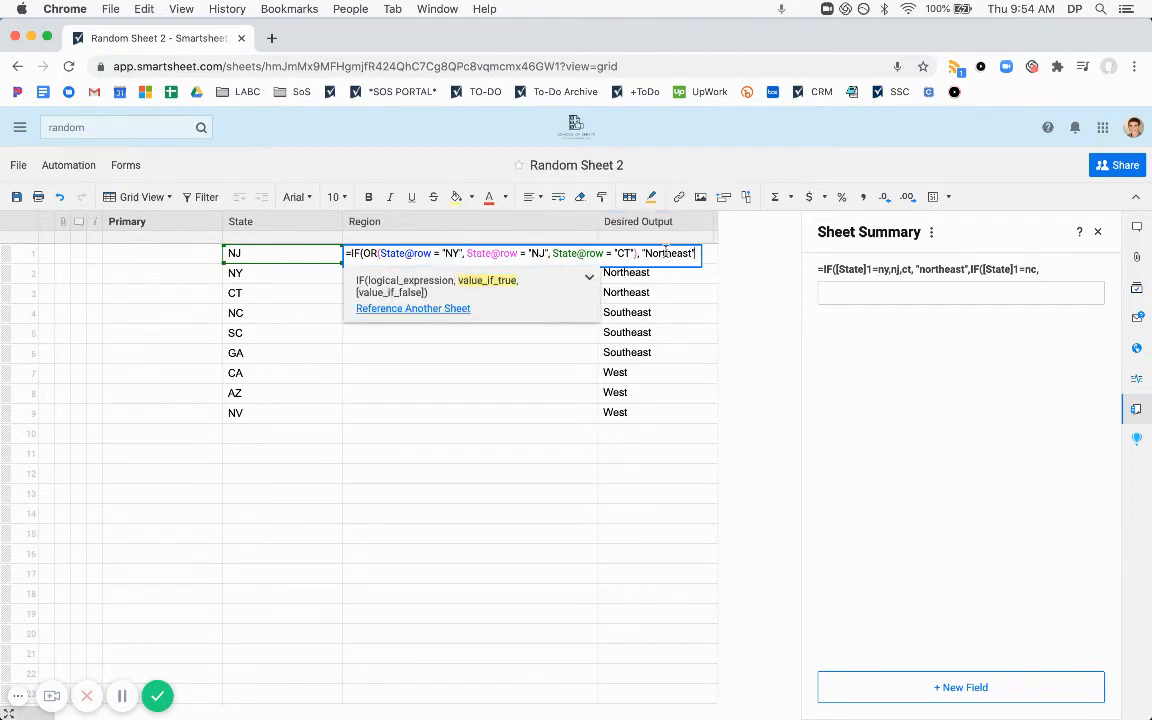
text(,)
text(,)
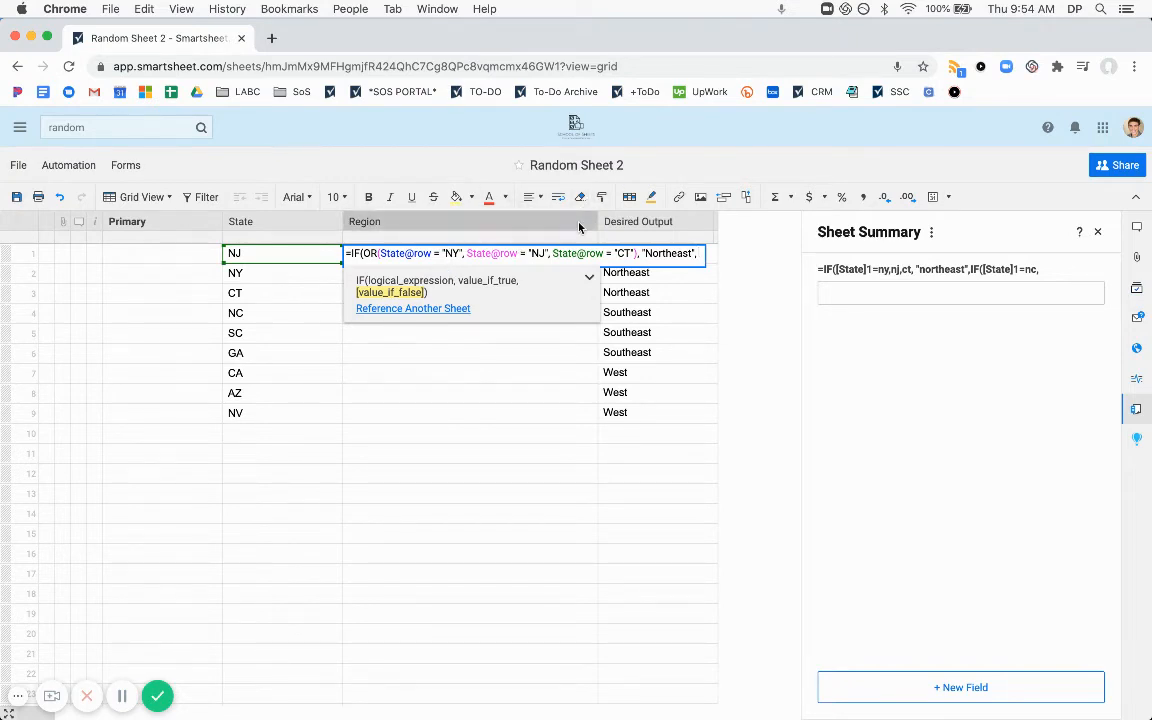
key(super+v)
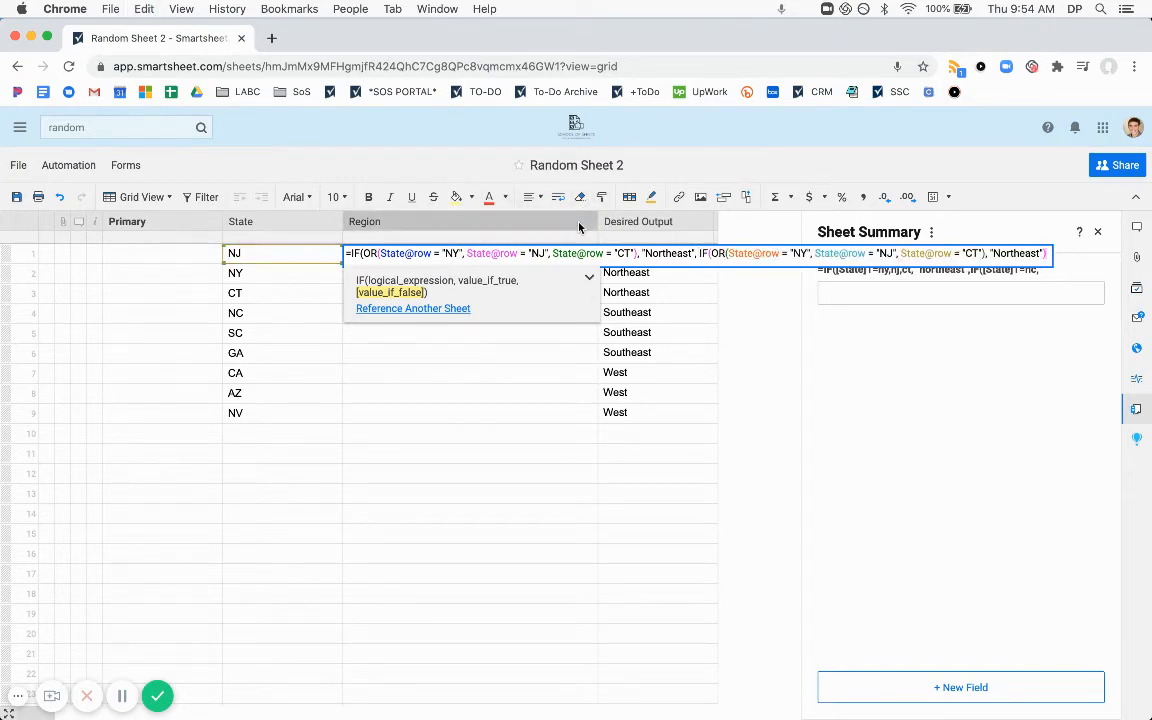
Step: Change the states in the formula's second OR condition to NC, SC and GA
click(800, 254)
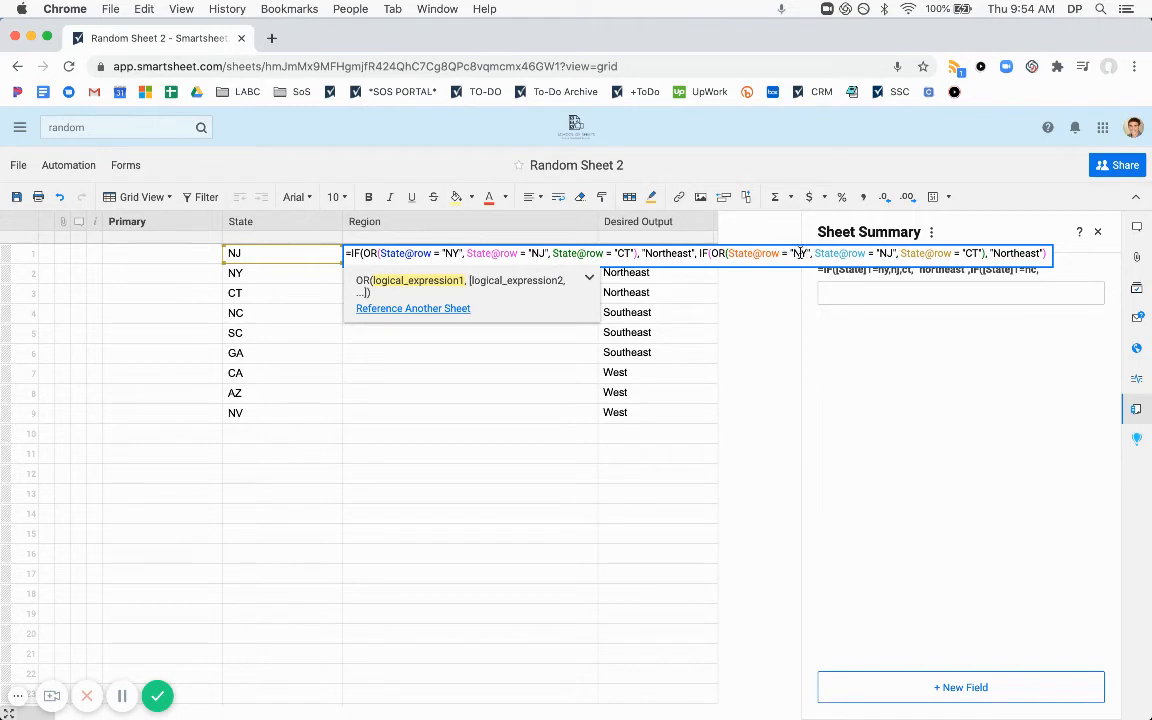
key(BackSpace)
text(C)
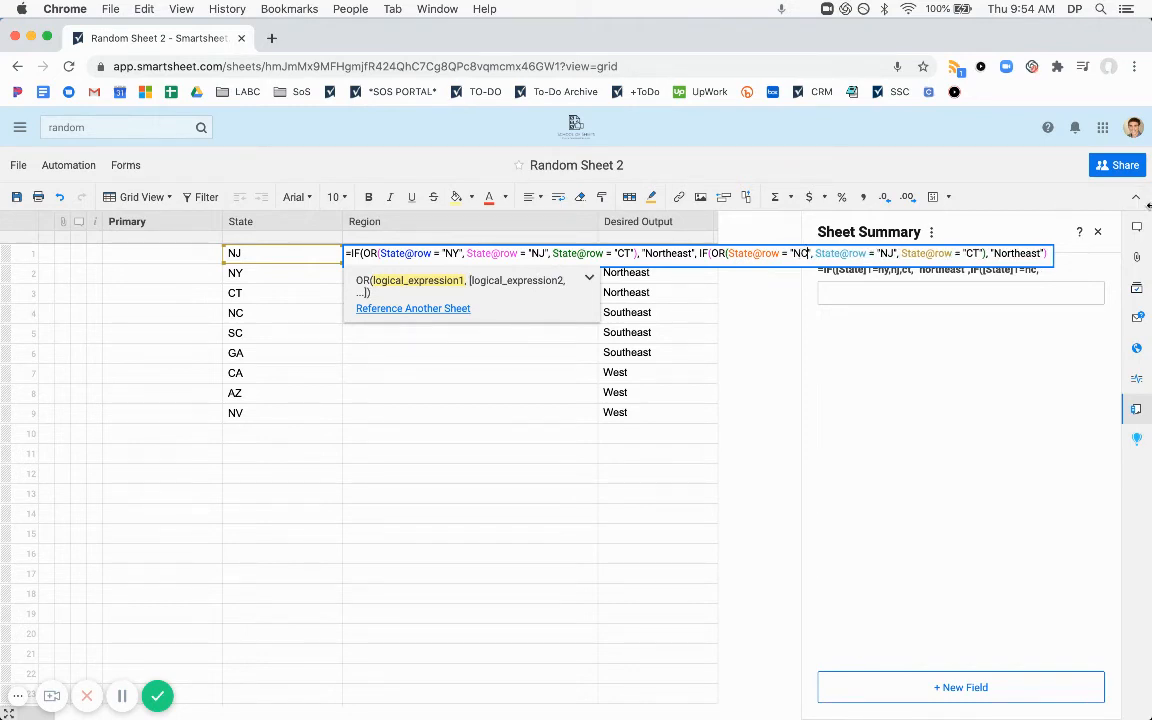
click(892, 254)
key(BackSpace)
key(BackSpace)
text(SC)
double_click(973, 254)
text(GA"), ")
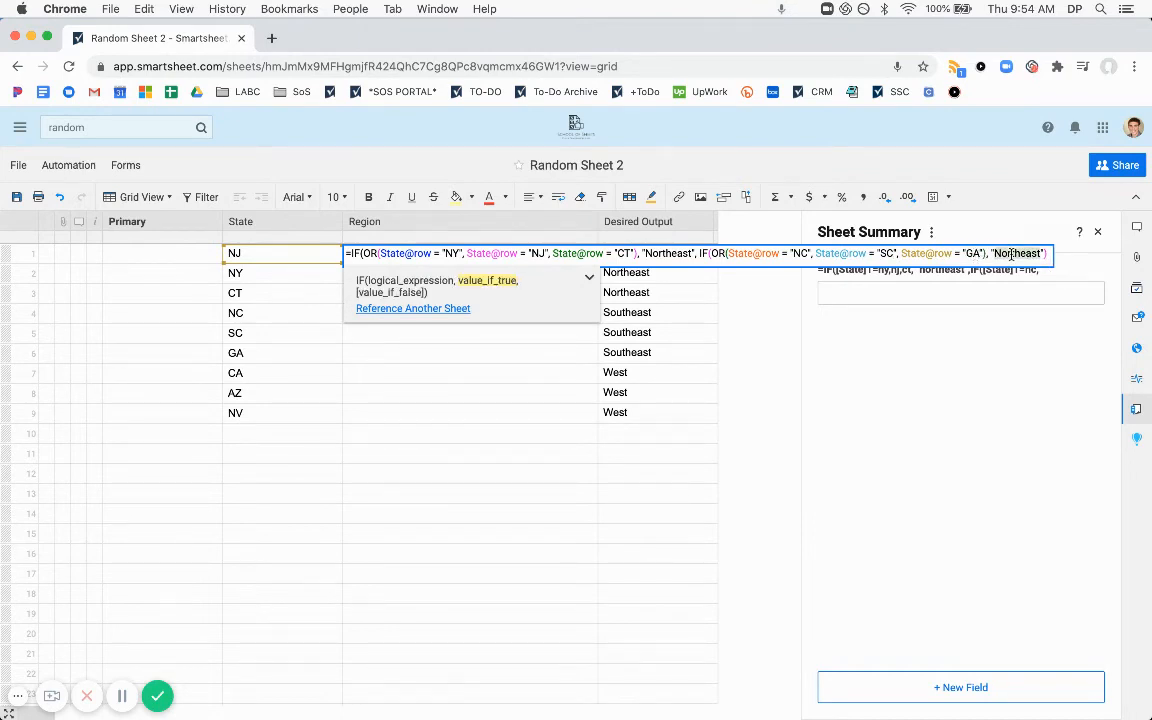
Step: Set the second condition's region to "Southeast" and append another copy of the IF(OR(...), "Northeast") segment after a comma
text(Southeast")
key(BackSpace)
text(,)
key(super+v)
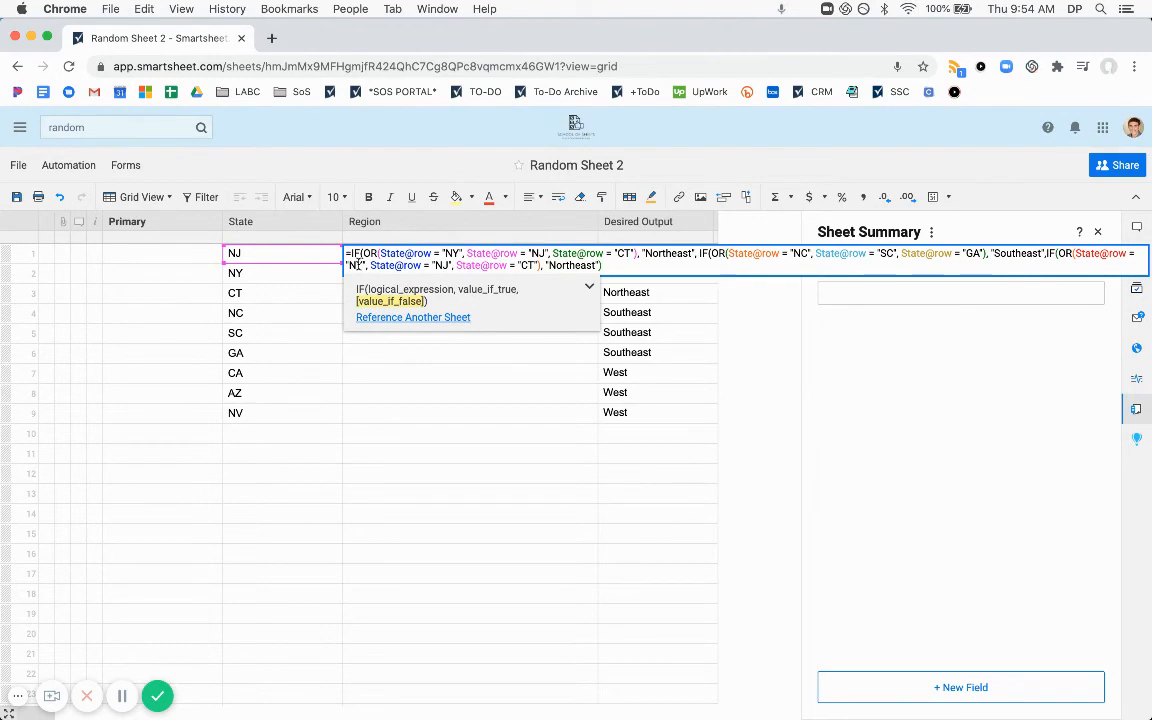
Step: Change the states in the formula's third OR condition to CA, AZ and NV
click(359, 264)
key(BackSpace)
key(BackSpace)
text(CA)
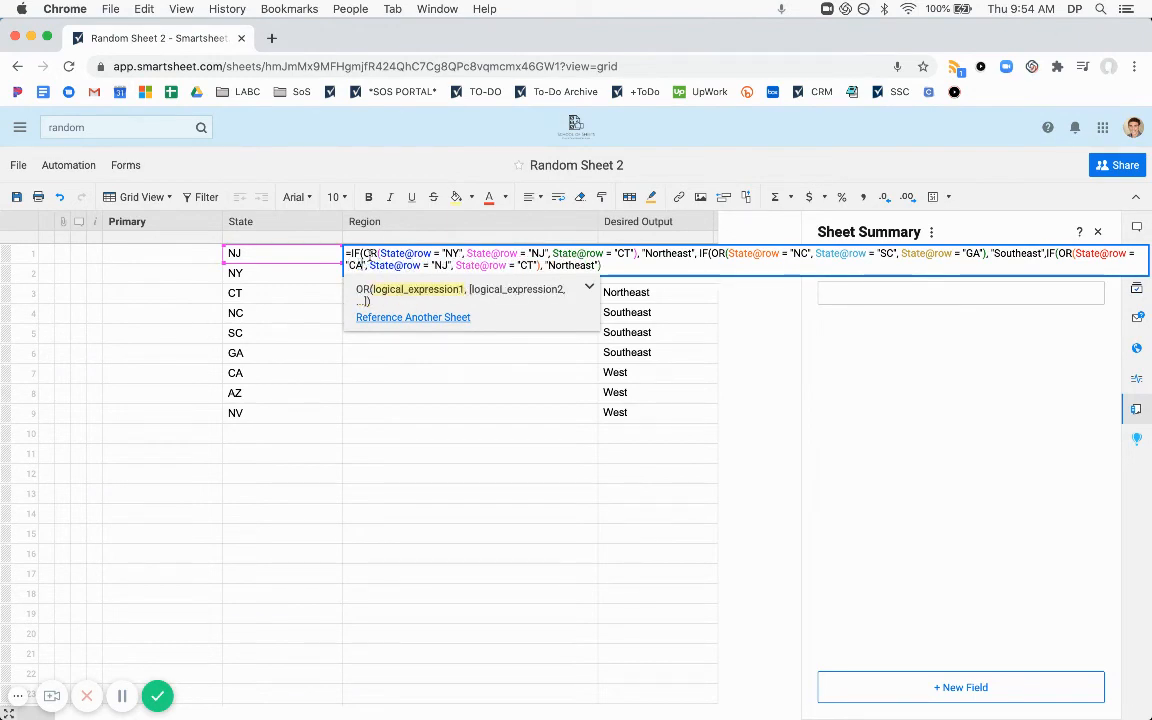
click(445, 265)
key(BackSpace)
key(BackSpace)
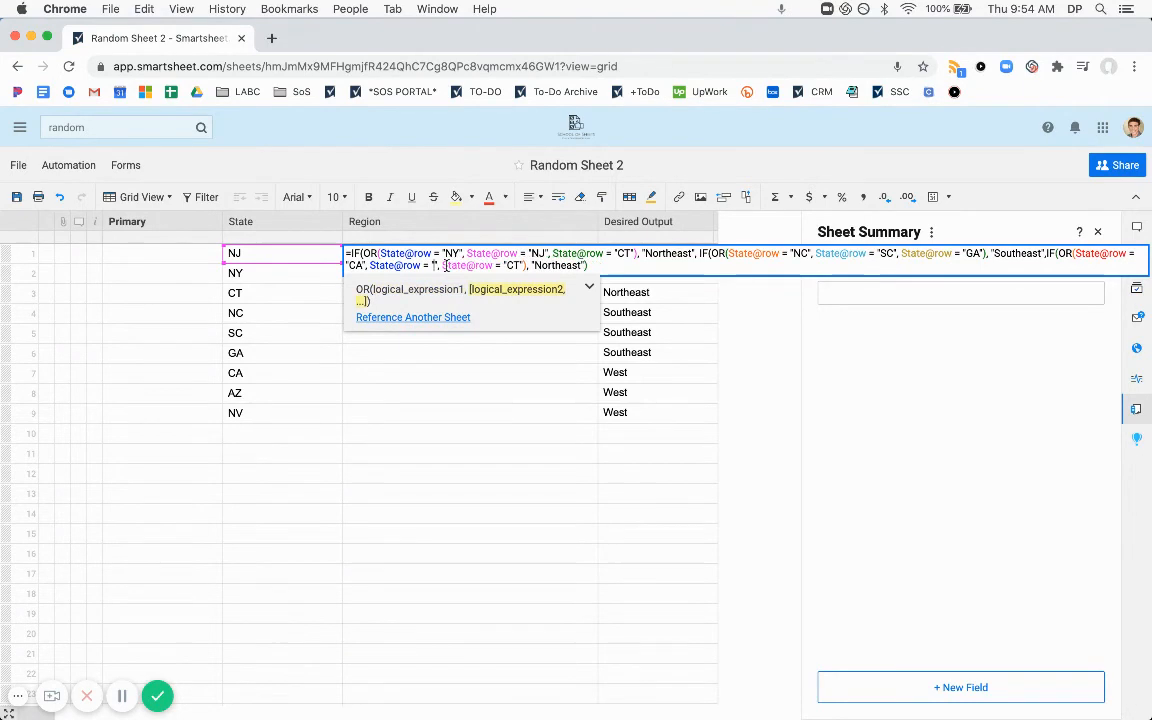
text(AZ)
click(530, 265)
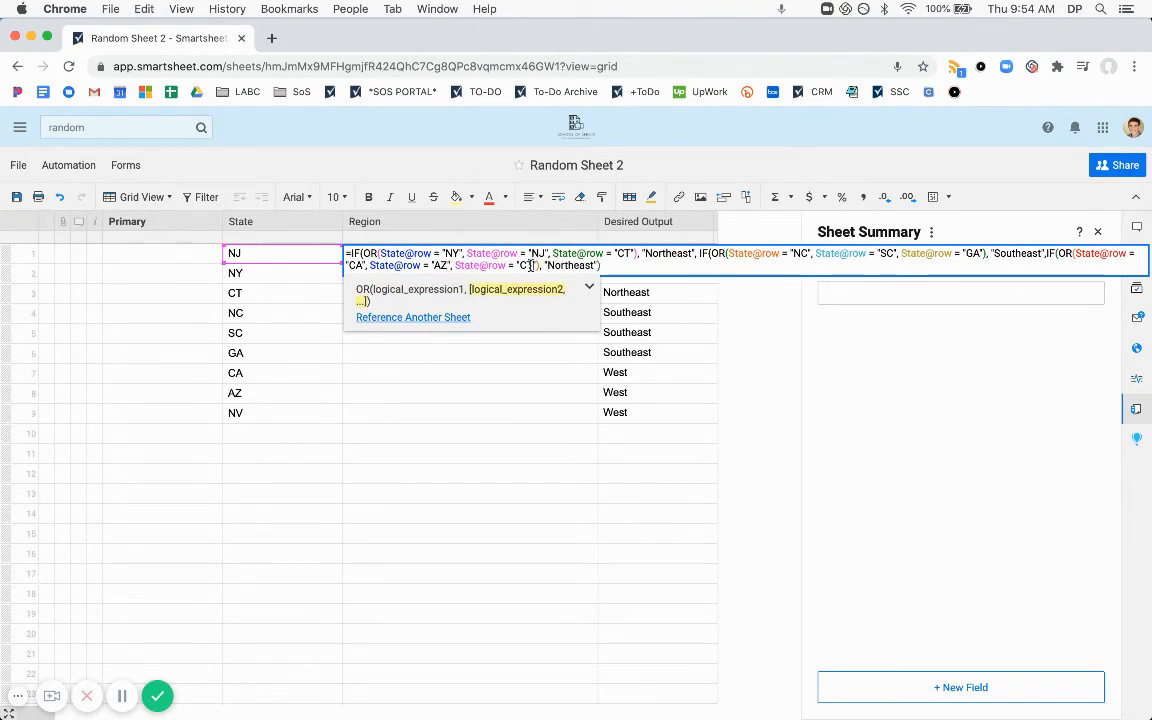
key(BackSpace)
key(BackSpace)
text(NV)
Step: Set the third condition's region to "West", then close all the nested parentheses and commit the formula
double_click(573, 265)
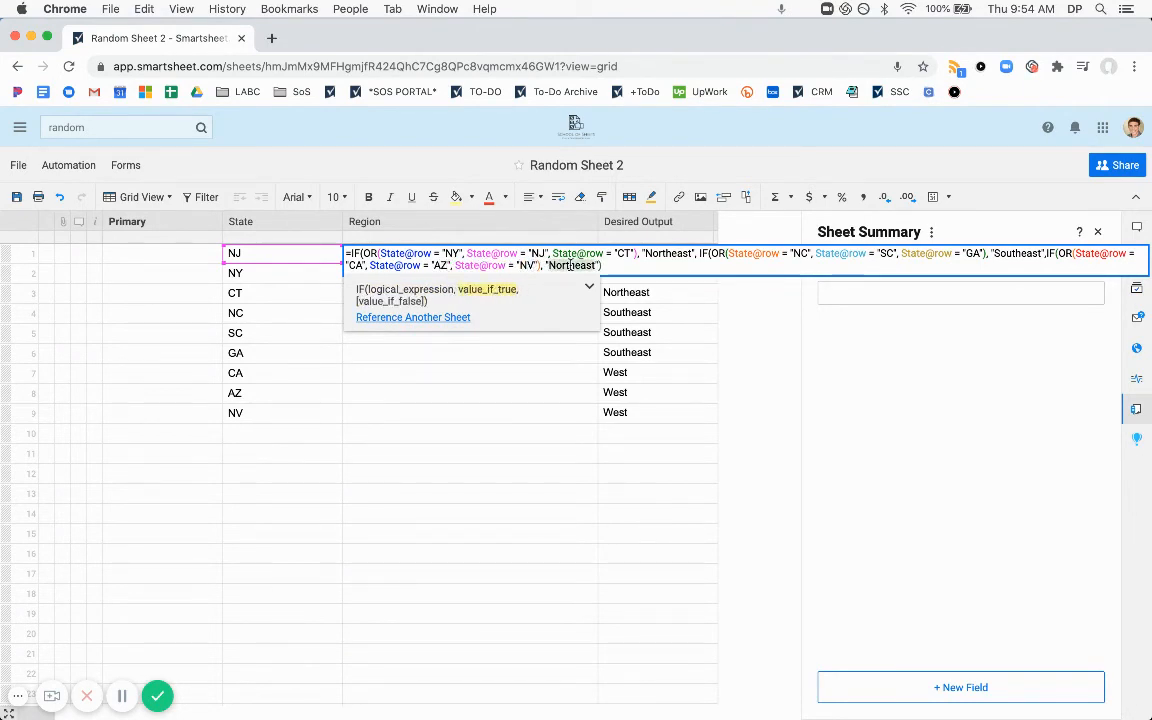
text(Wes")
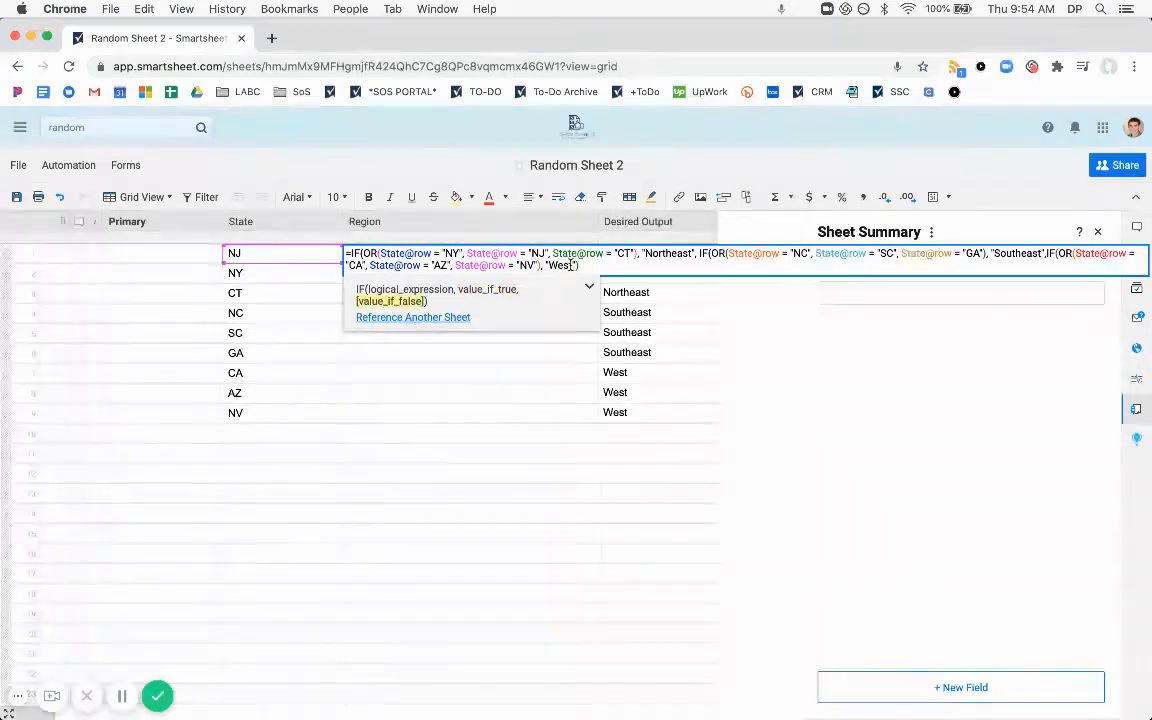
text()))
key(Return)
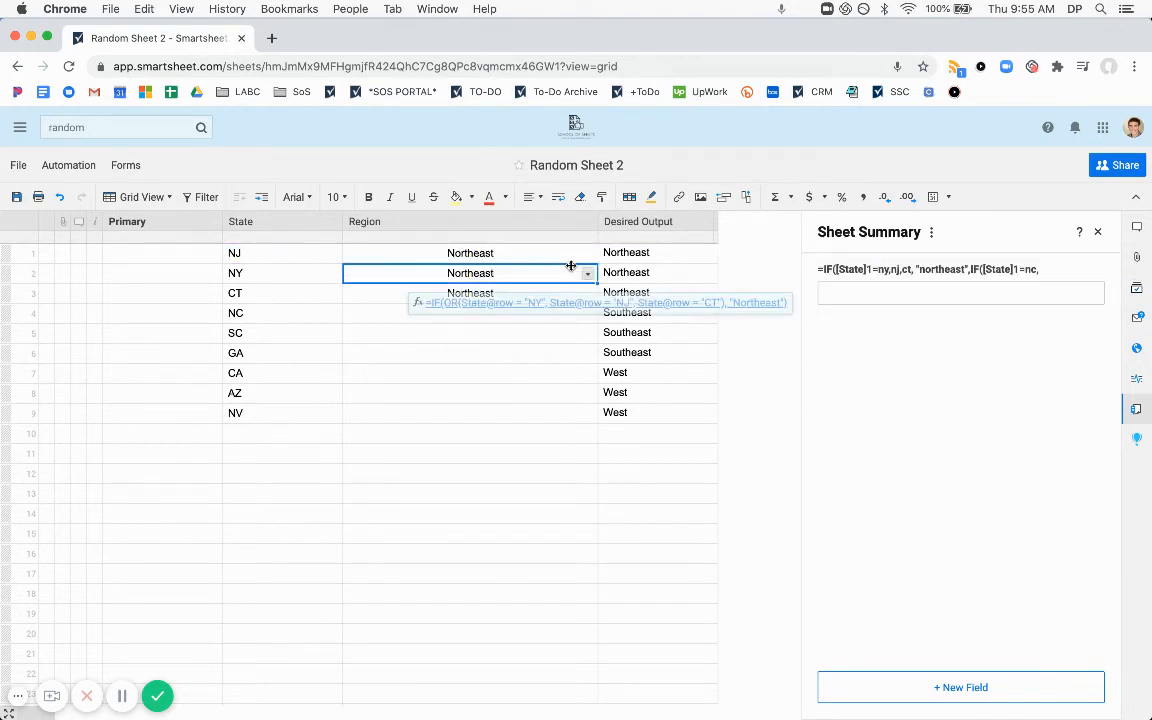
Step: Copy row 1's finished Region formula down through row 9
key(ctrl+c)
shift+click(540, 413)
key(ctrl+v)
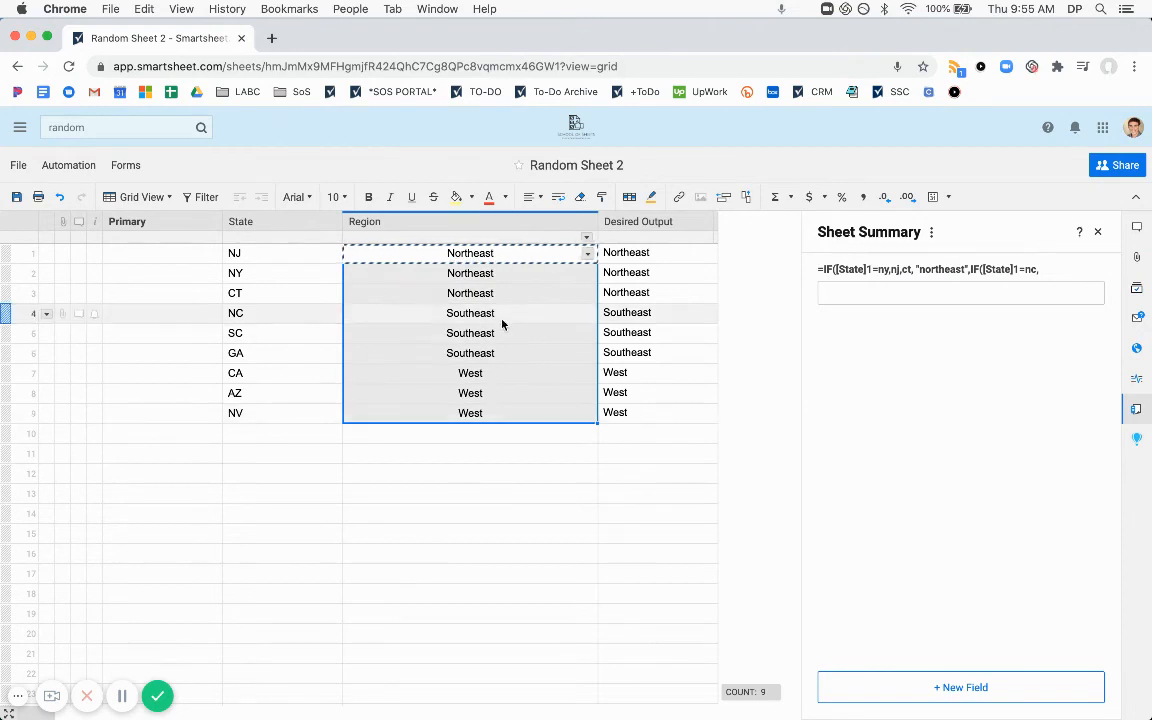
Step: Narrow the Region column and left-align the Region and Desired Output columns
drag(596, 223, 491, 224)
shift+click(540, 222)
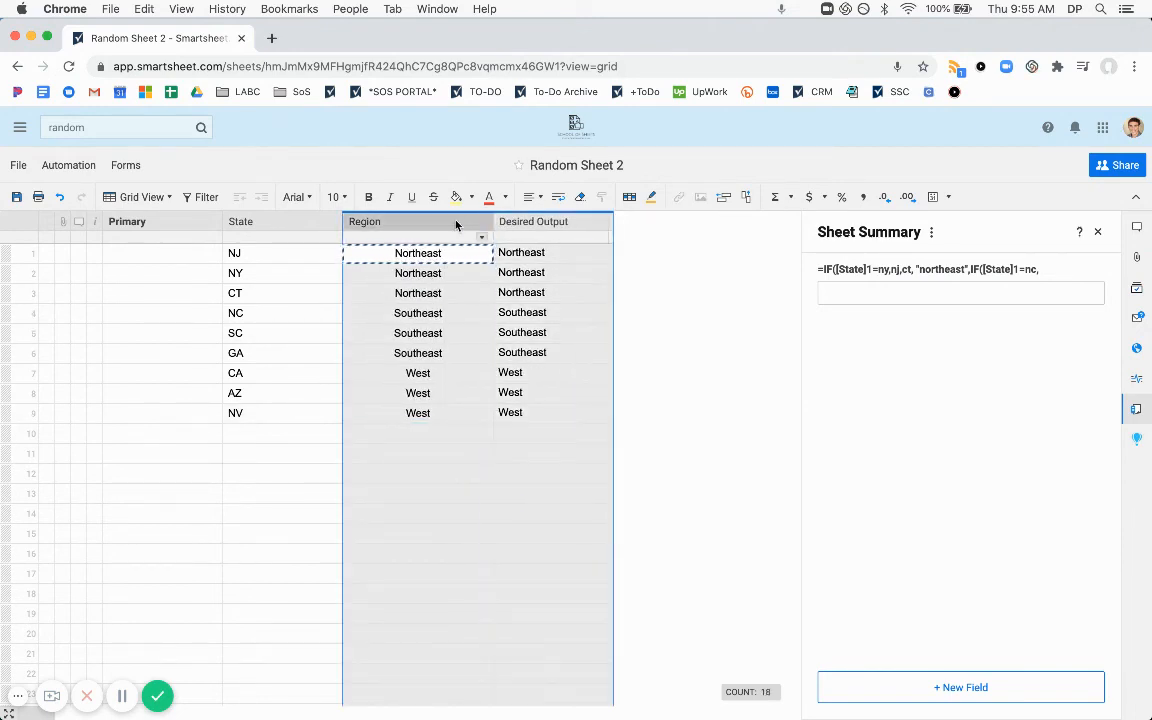
click(530, 196)
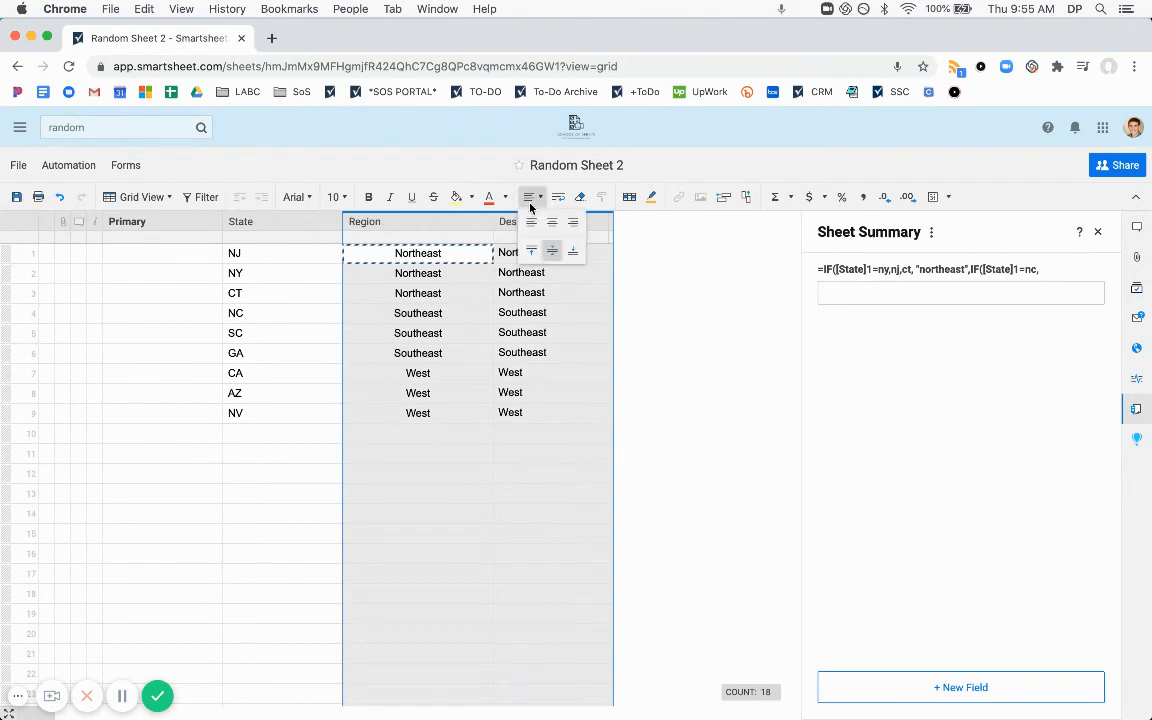
click(531, 221)
drag(492, 222, 426, 222)
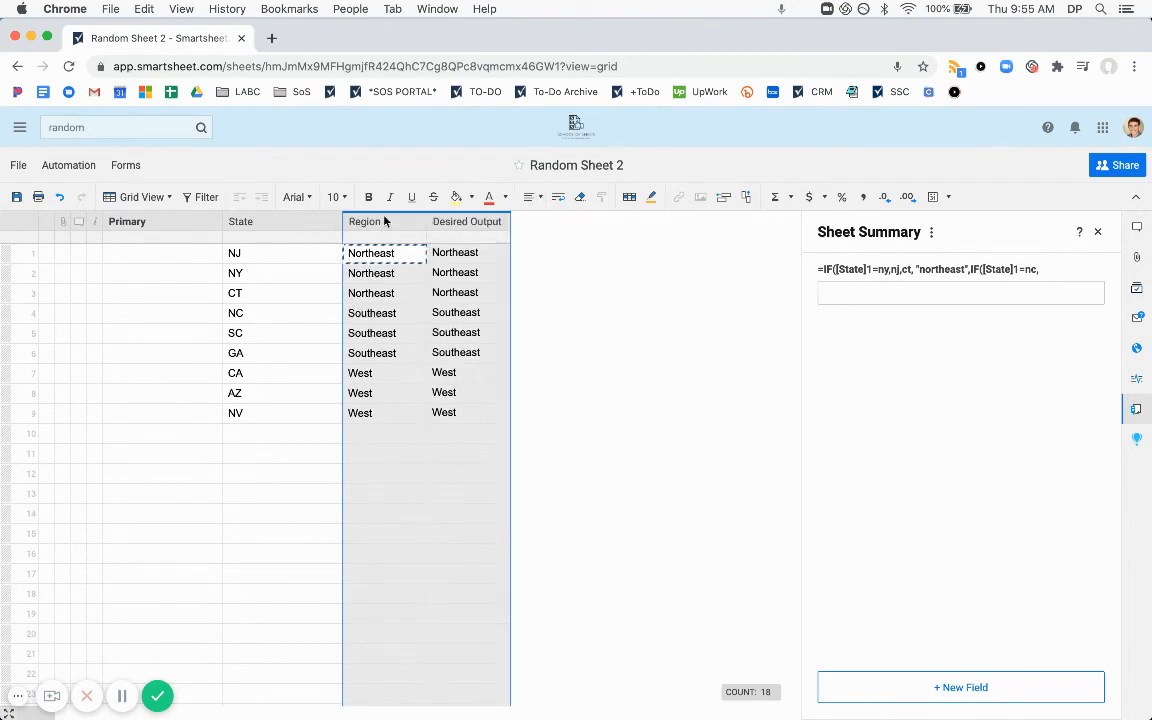
Step: Review the original question and the drafted reply in the community discussion "How to Match Regions to States in a Column"
click(120, 692)
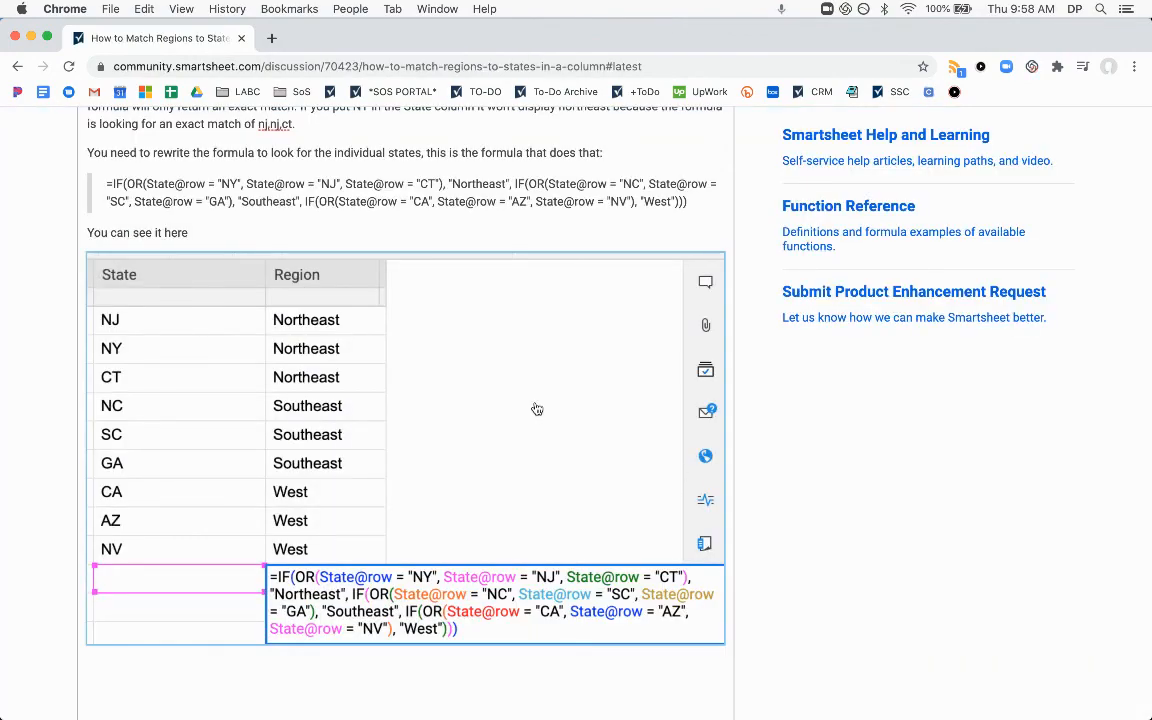
scroll(535, 405, up, 5)
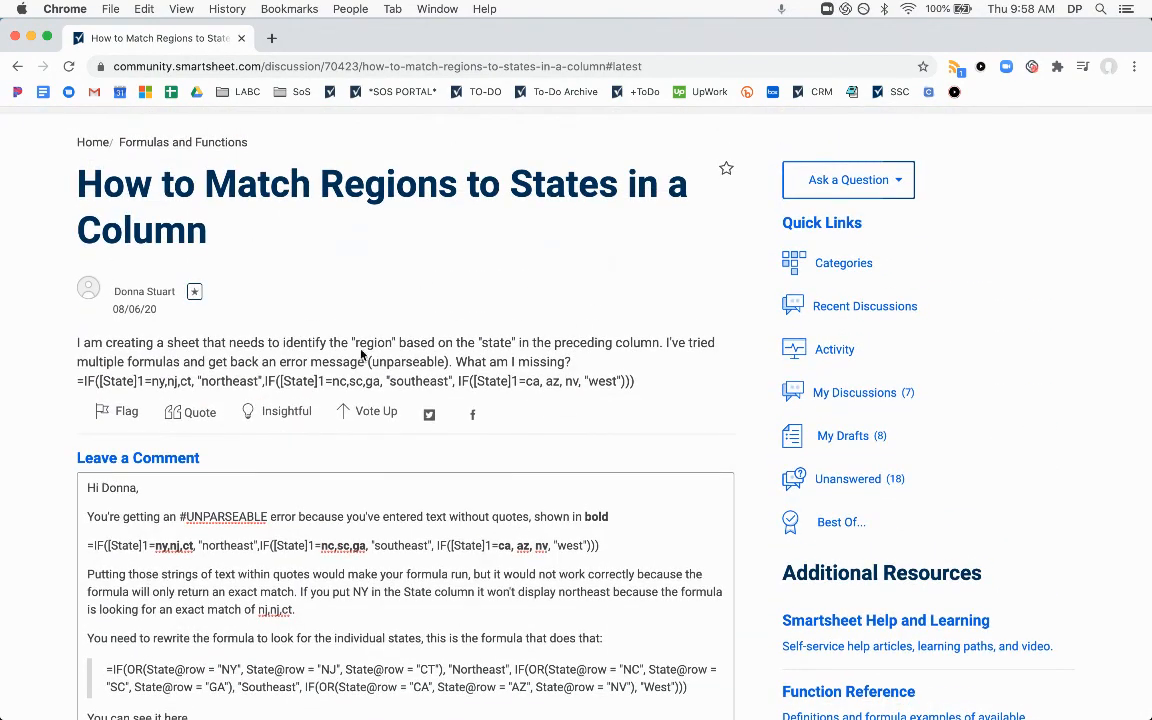
scroll(258, 370, down, 1)
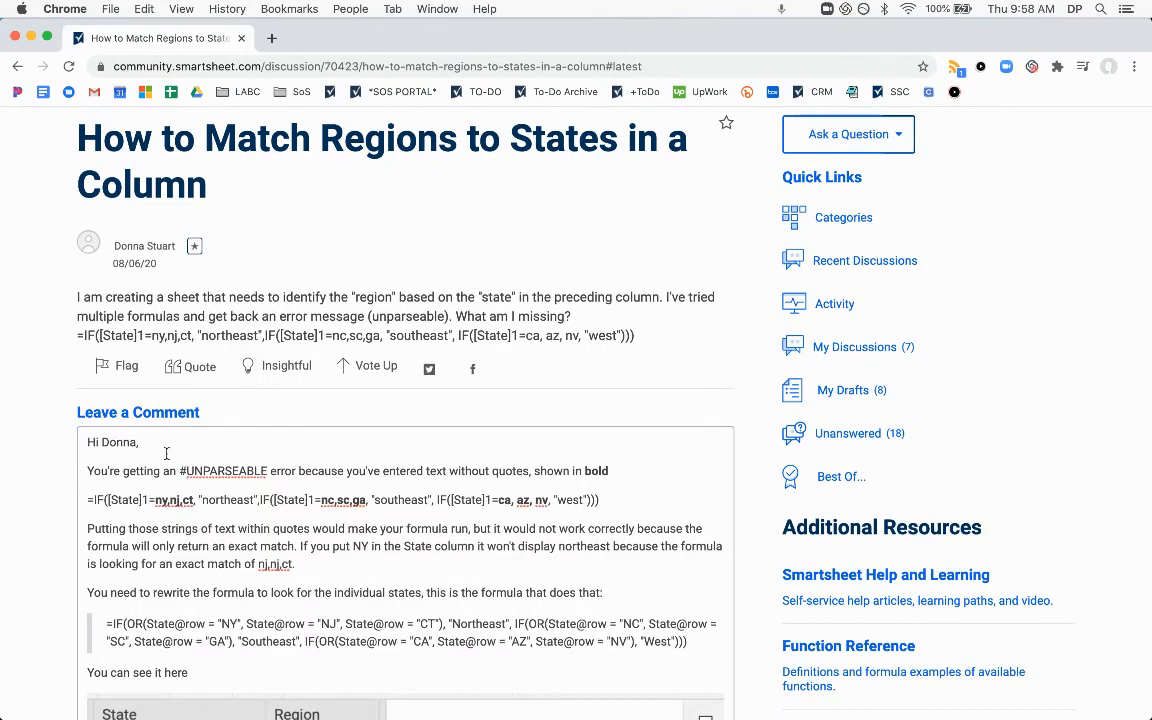
Step: Read through the drafted reply's rewritten IF/OR formula and embedded sheet screenshot, and return to the original question
scroll(480, 434, down, 5)
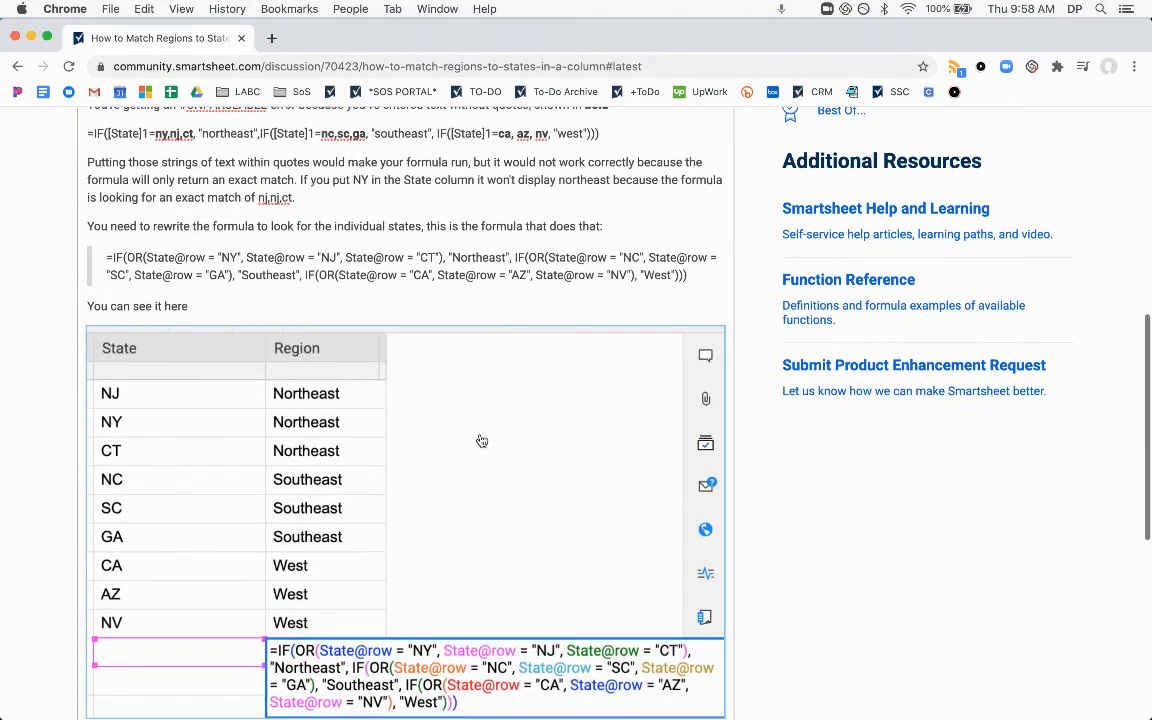
scroll(481, 441, down, 2)
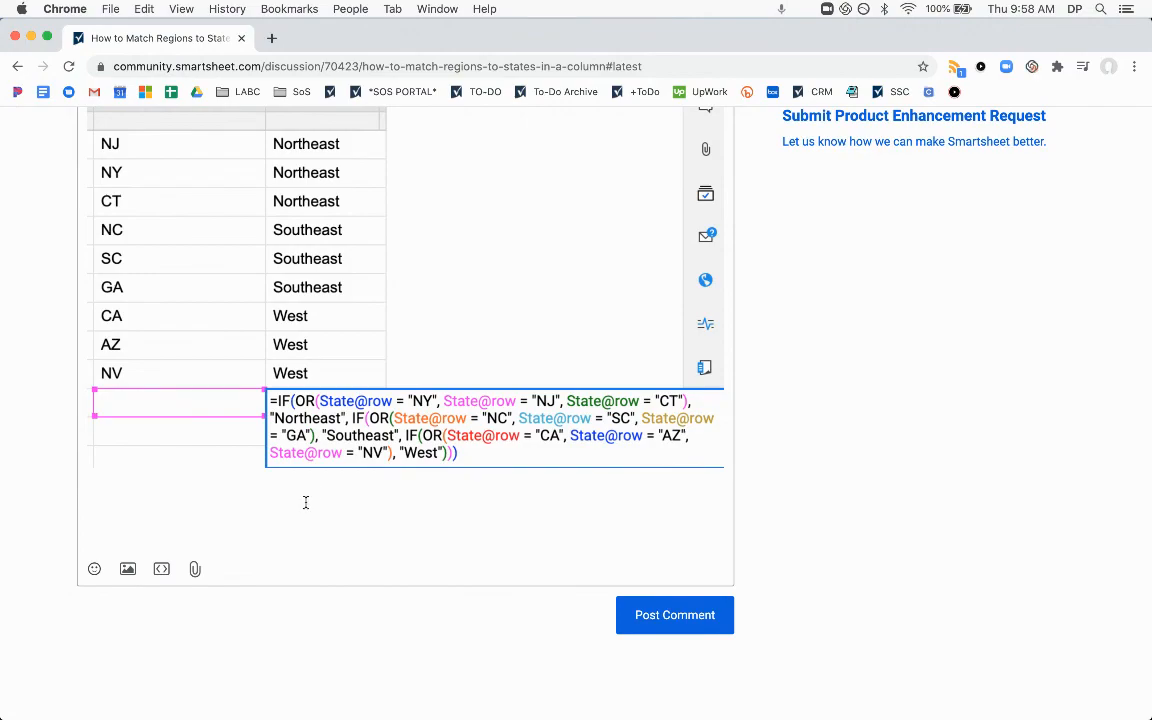
scroll(306, 503, up, 5)
key(ctrl+Up)
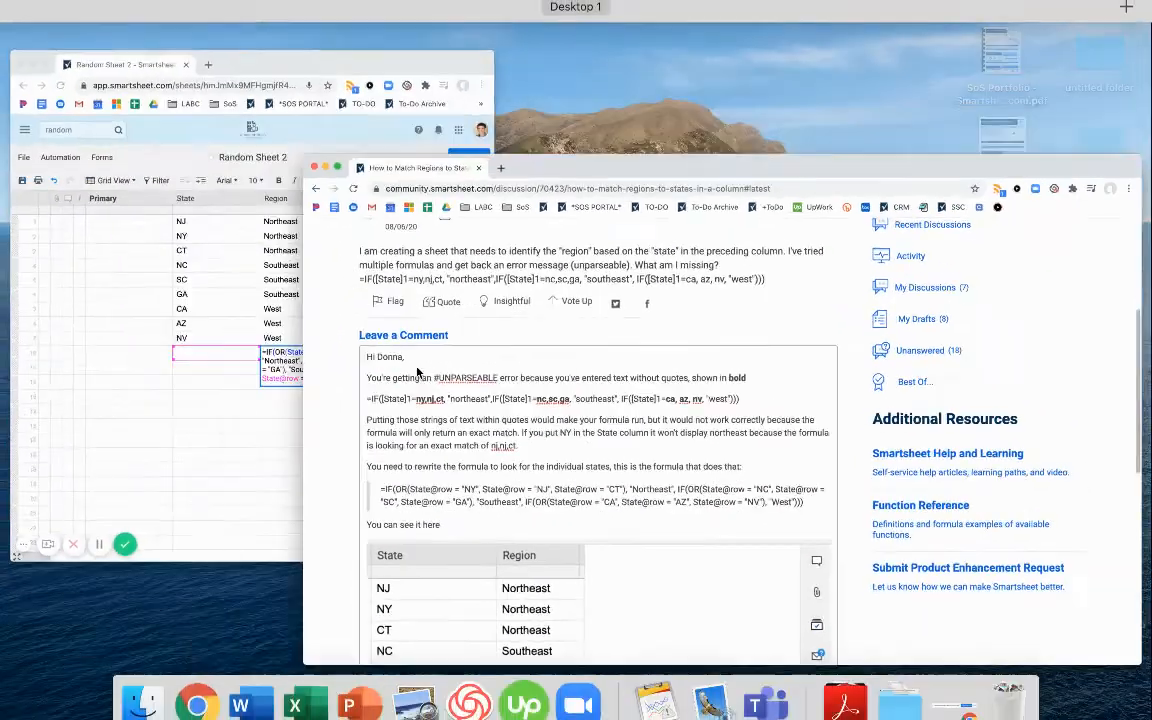
click(538, 370)
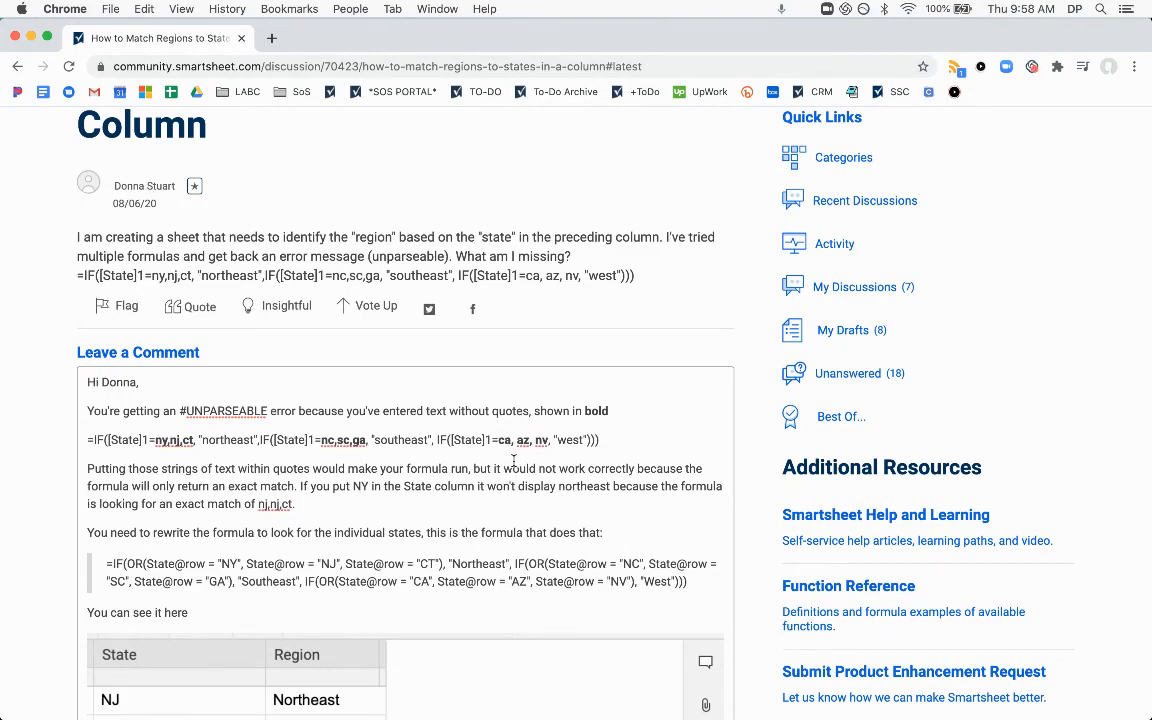
scroll(513, 460, up, 2)
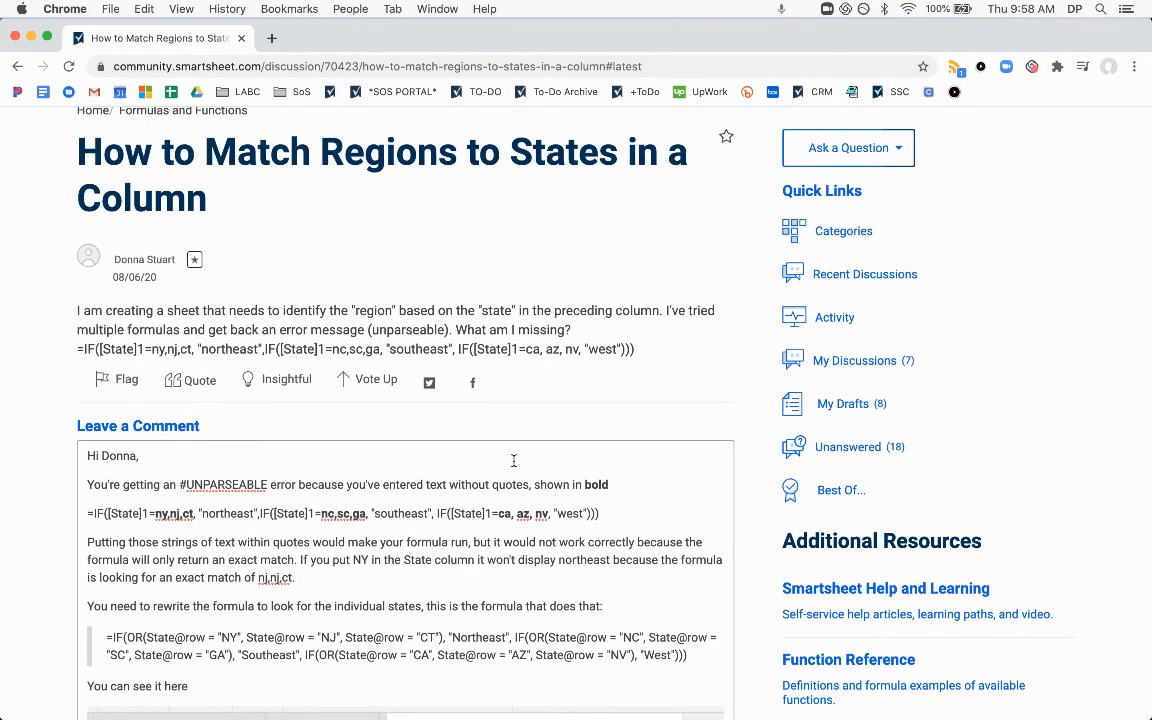
Step: Switch from the community discussion to the Smartsheet window showing Random Sheet 2
key(ctrl+Up)
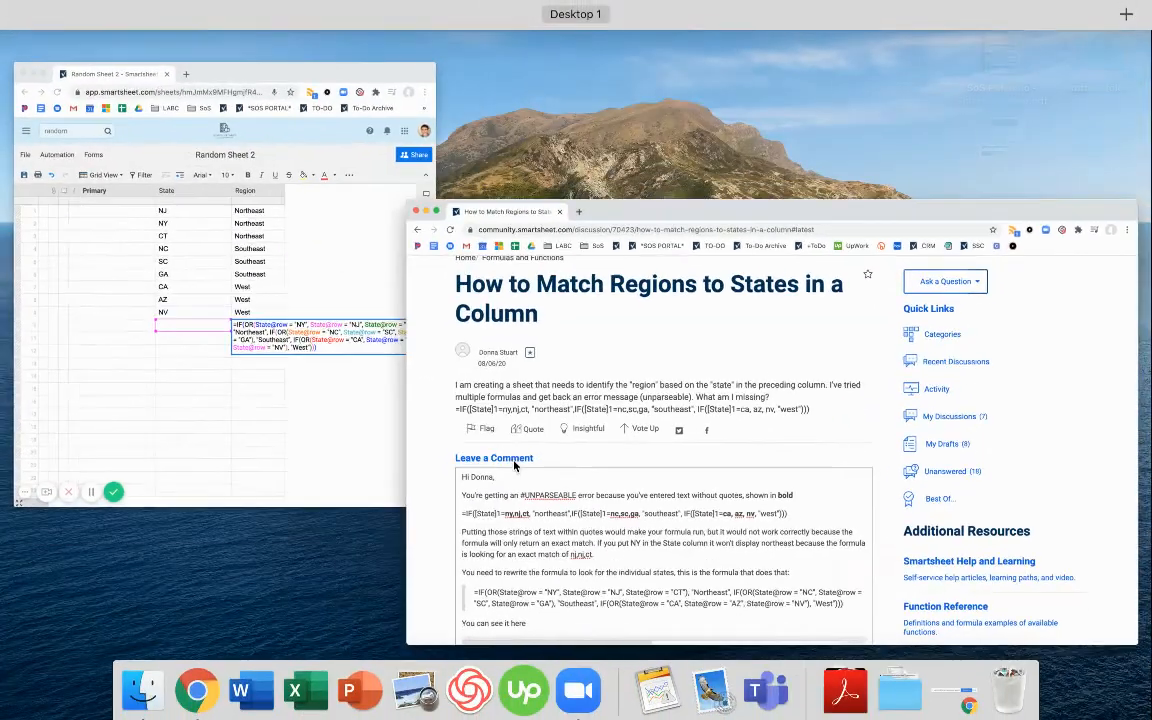
click(392, 333)
drag(575, 34, 612, 5)
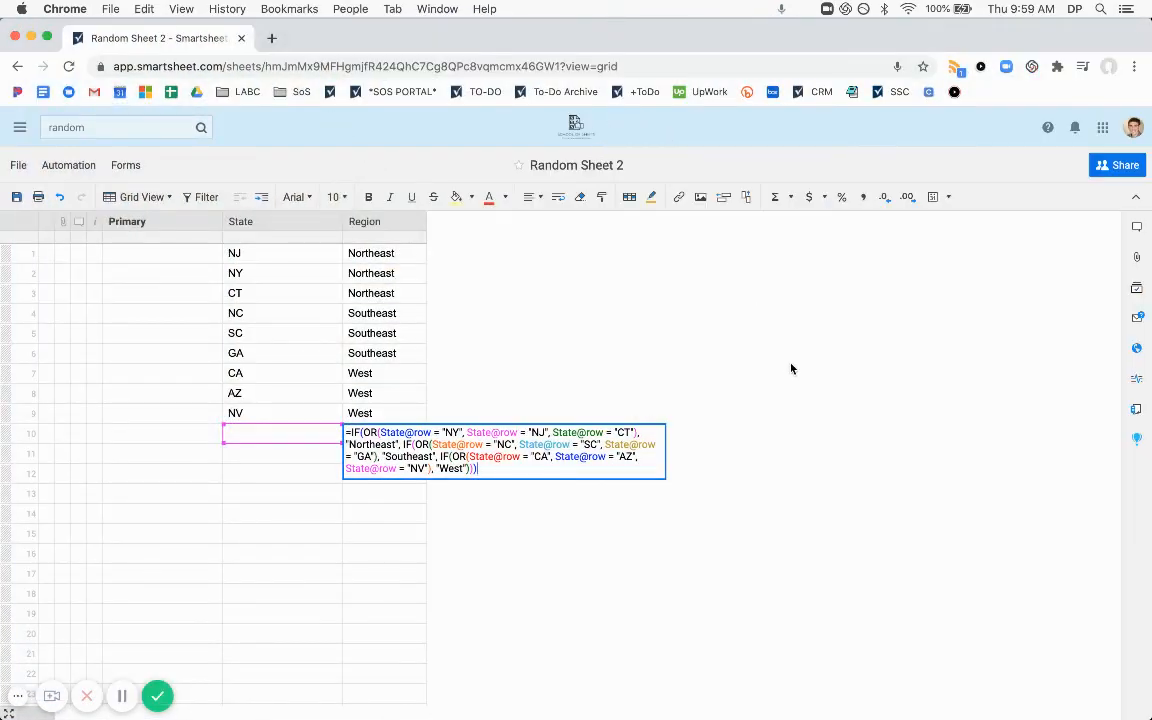